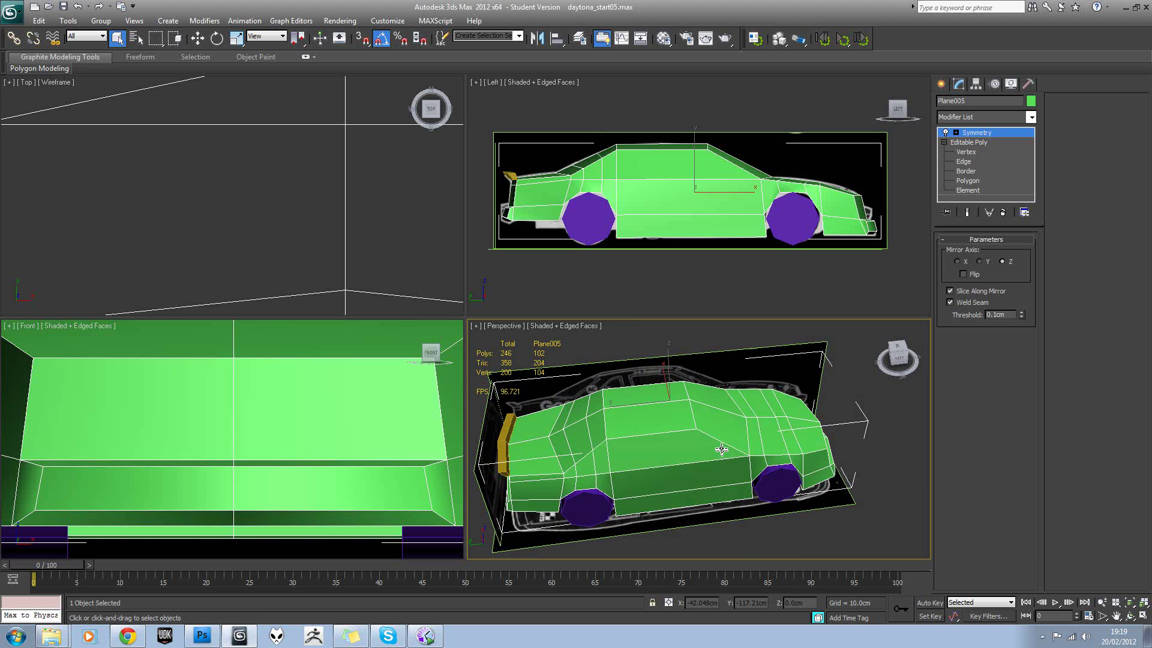
Step: Make the car body see-through and compare its side profile with the blueprint in the Left and Perspective views
{"action": "scroll", "coordinate": [740, 189], "scroll_direction": "up", "scroll_amount": 1}
{"action": "key", "text": "alt+x"}
{"action": "scroll", "coordinate": [659, 183], "scroll_direction": "up", "scroll_amount": 5}
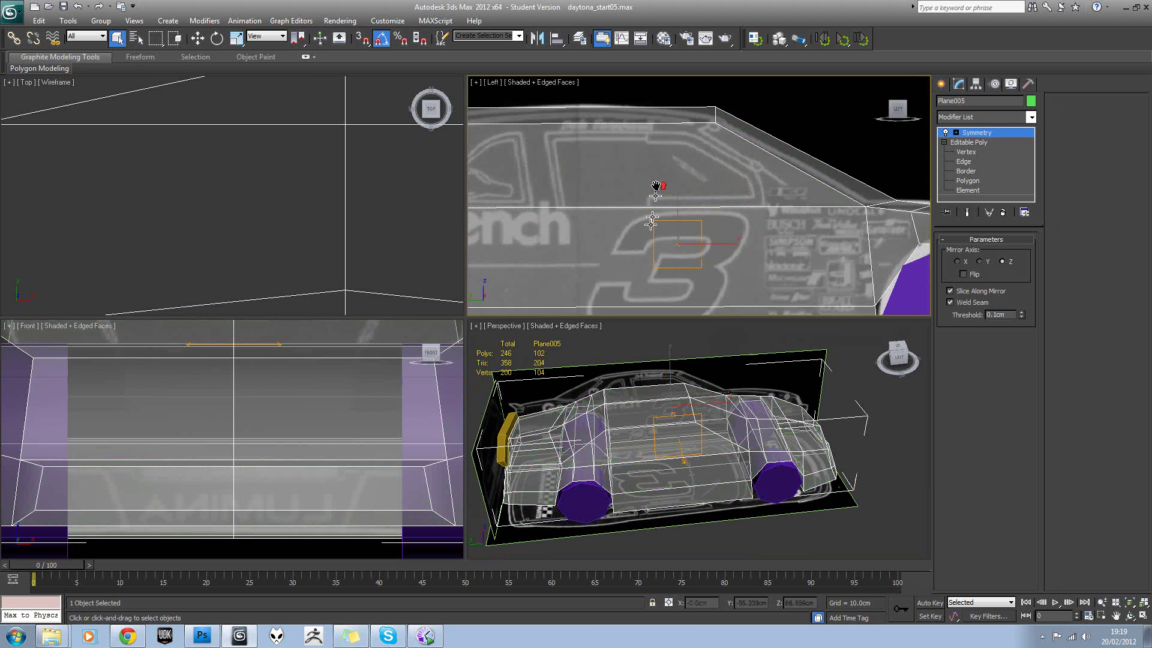
{"action": "middle_click_drag", "start_coordinate": [658, 191], "coordinate": [703, 232]}
{"action": "scroll", "coordinate": [689, 211], "scroll_direction": "down", "scroll_amount": 4}
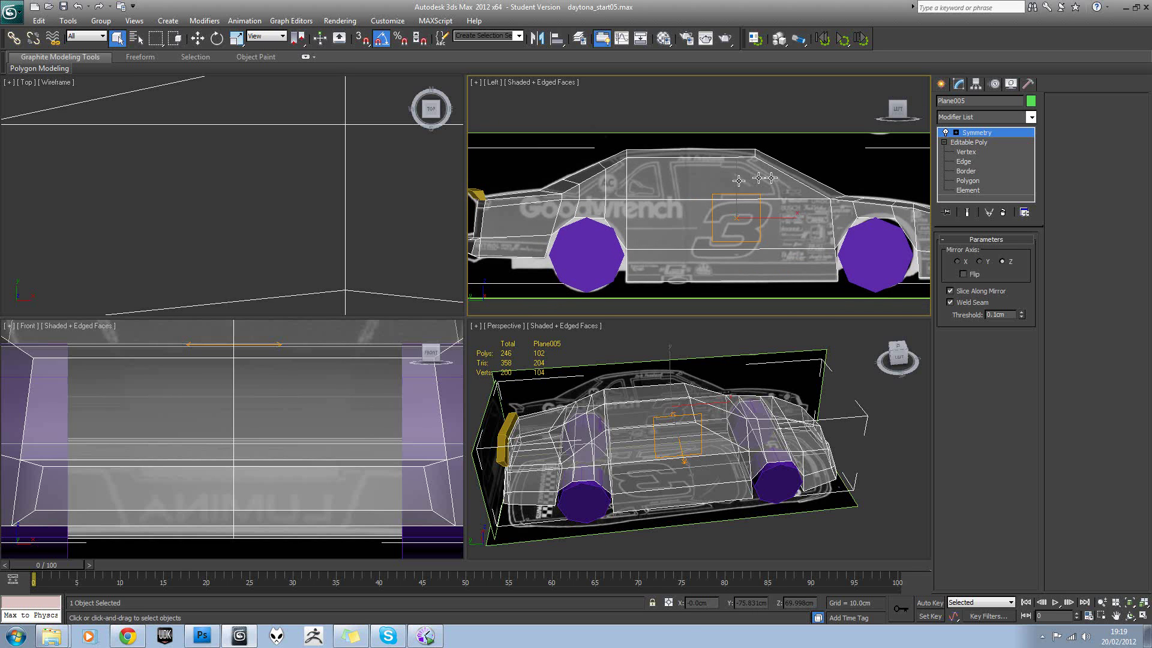
{"action": "scroll", "coordinate": [765, 189], "scroll_direction": "up", "scroll_amount": 2}
{"action": "middle_click_drag", "start_coordinate": [750, 204], "coordinate": [730, 215], "text": "alt"}
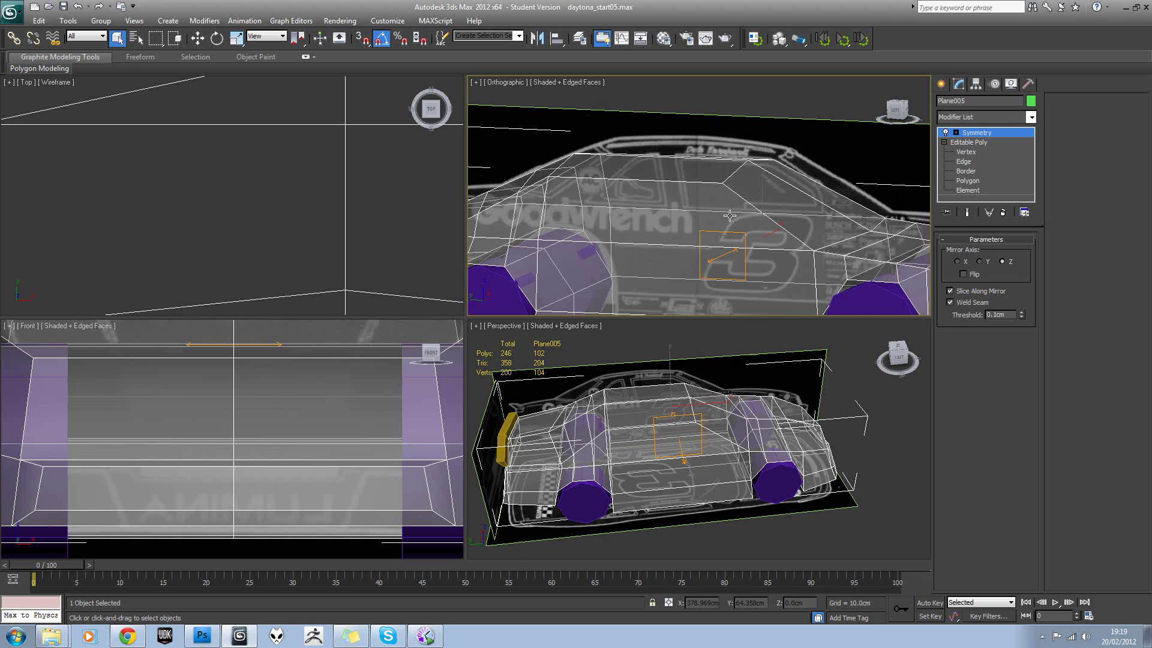
{"action": "key", "text": "l"}
{"action": "key", "text": "ctrl+shift+z"}
{"action": "scroll", "coordinate": [726, 210], "scroll_direction": "up", "scroll_amount": 3}
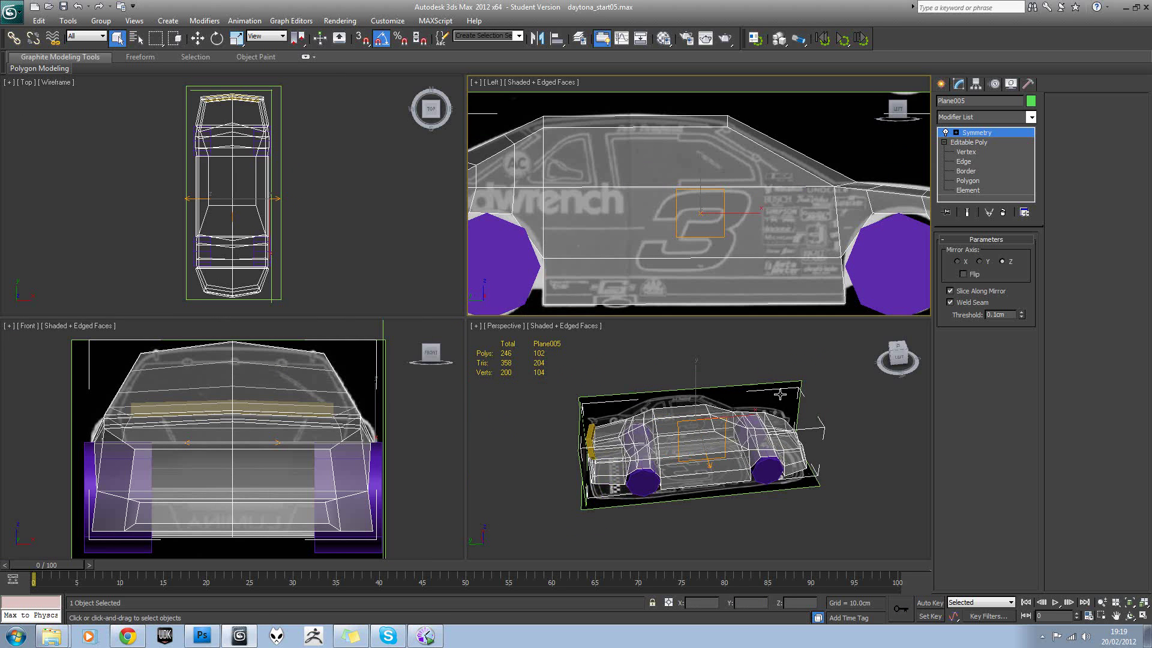
{"action": "scroll", "coordinate": [750, 402], "scroll_direction": "up", "scroll_amount": 6}
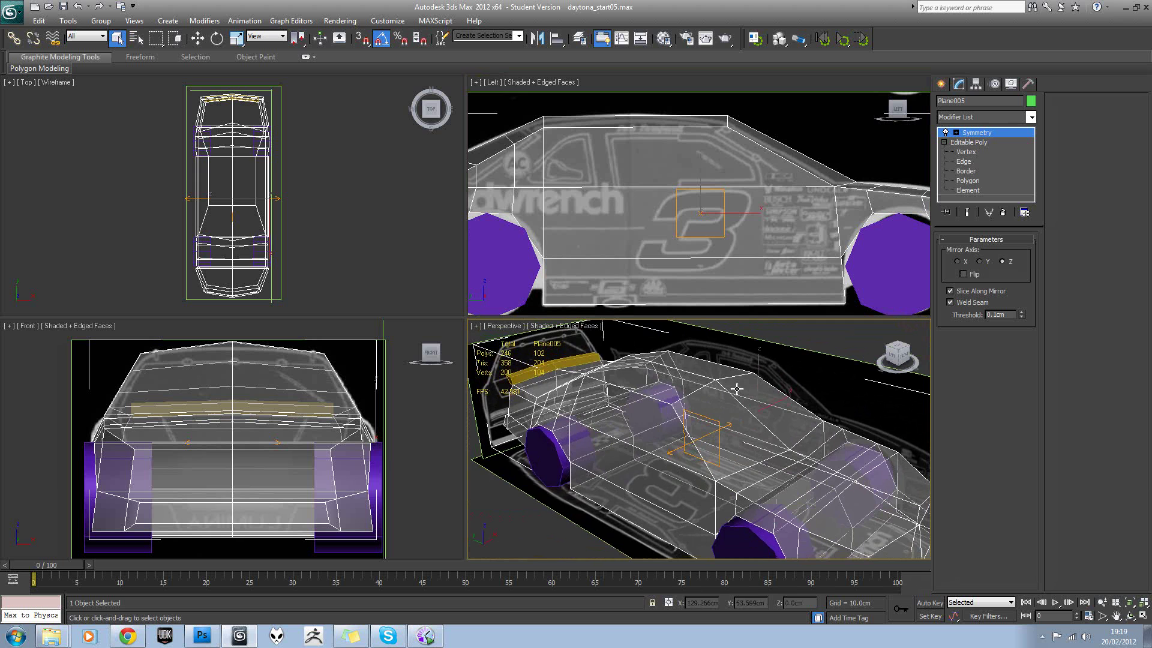
{"action": "middle_click_drag", "start_coordinate": [770, 414], "coordinate": [751, 397], "text": "alt"}
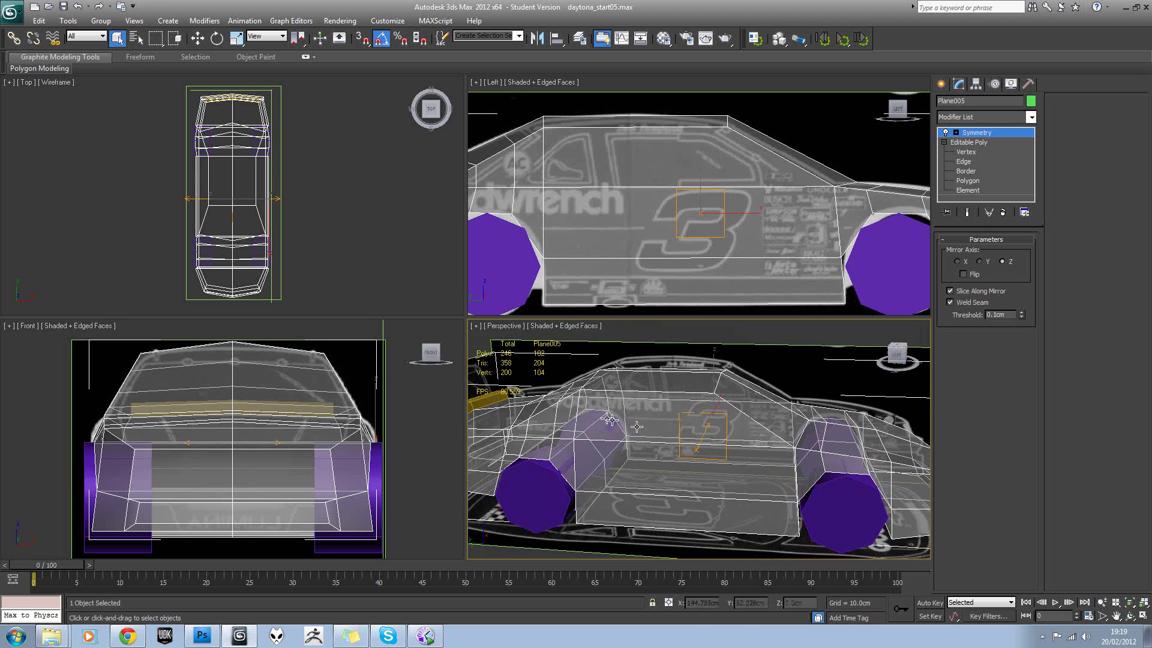
Step: Switch to the browser, play the Daytona USA arcade gameplay video as car reference, pause it and return to 3ds Max
{"action": "left_click", "coordinate": [127, 636]}
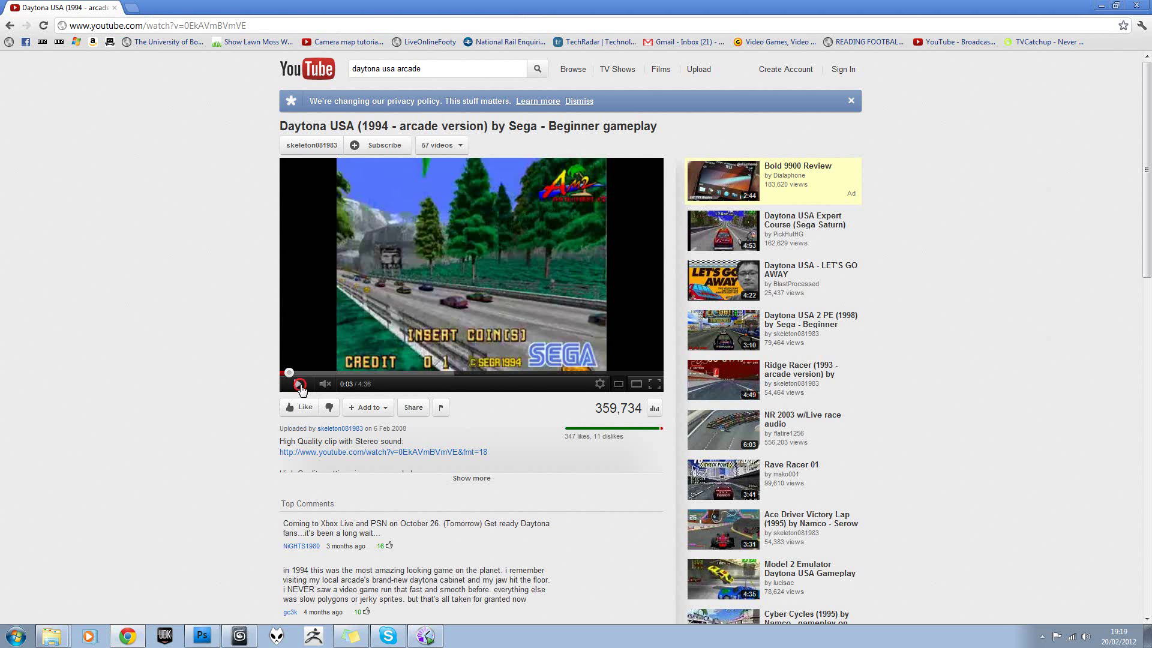
{"action": "left_click", "coordinate": [297, 384]}
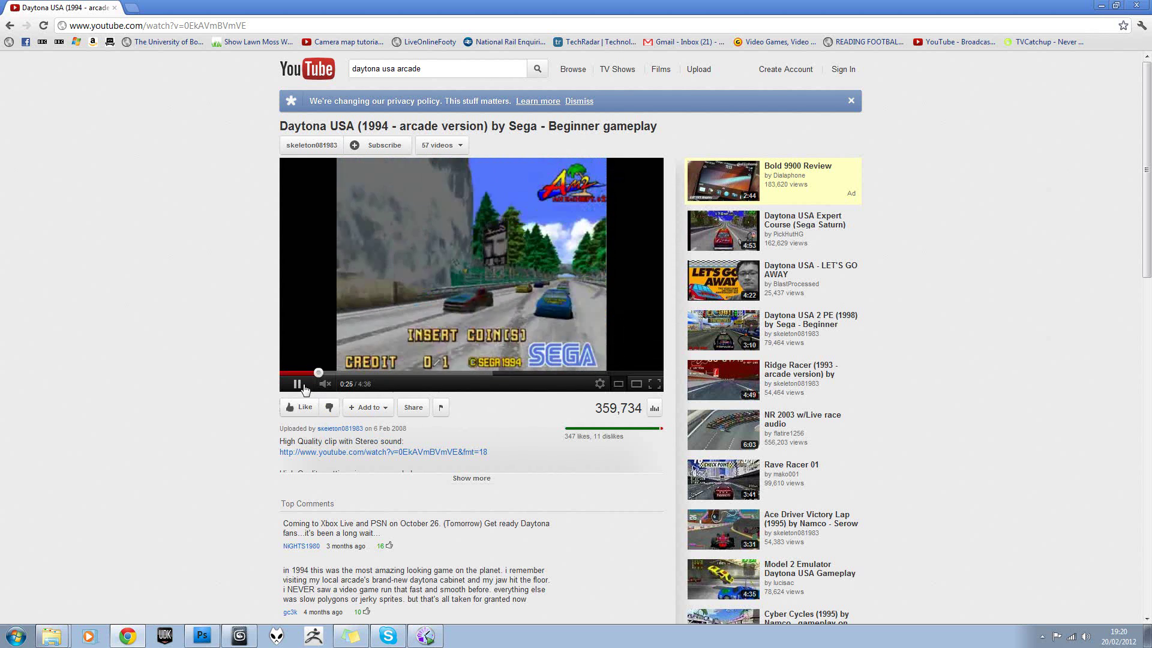
{"action": "left_click", "coordinate": [297, 384]}
{"action": "left_click", "coordinate": [240, 636]}
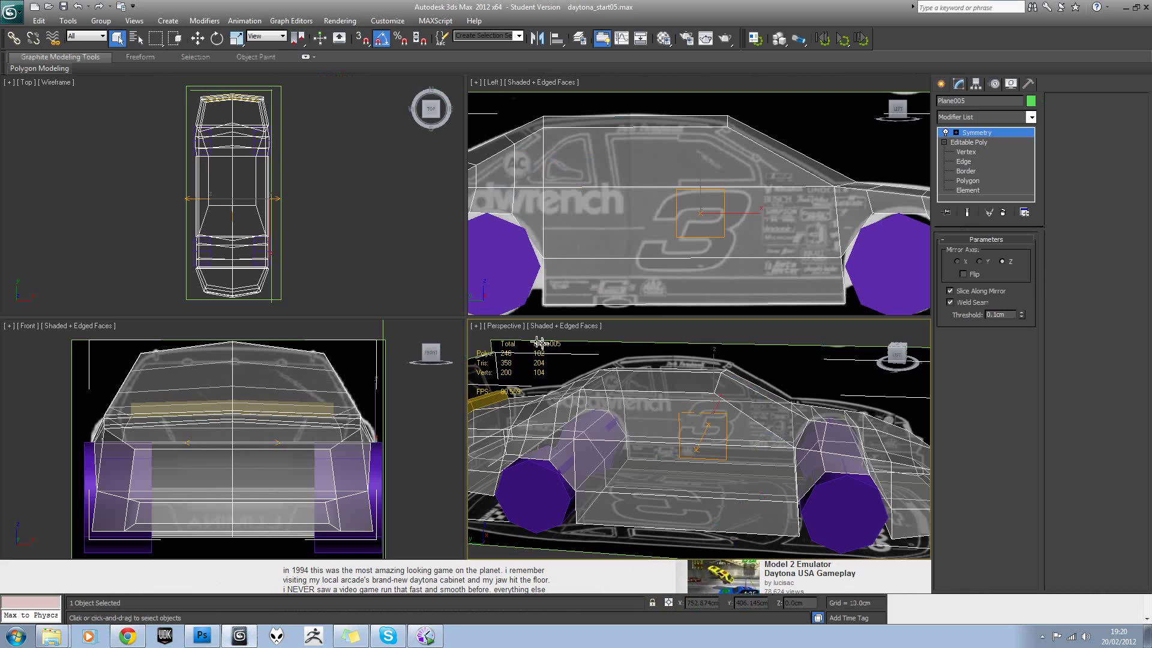
Step: Insert two vertical Swift Loop edge loops through the body side, around the pillar between the rear side window and the door window
{"action": "middle_click", "coordinate": [650, 215]}
{"action": "scroll", "coordinate": [659, 213], "scroll_direction": "down", "scroll_amount": 2}
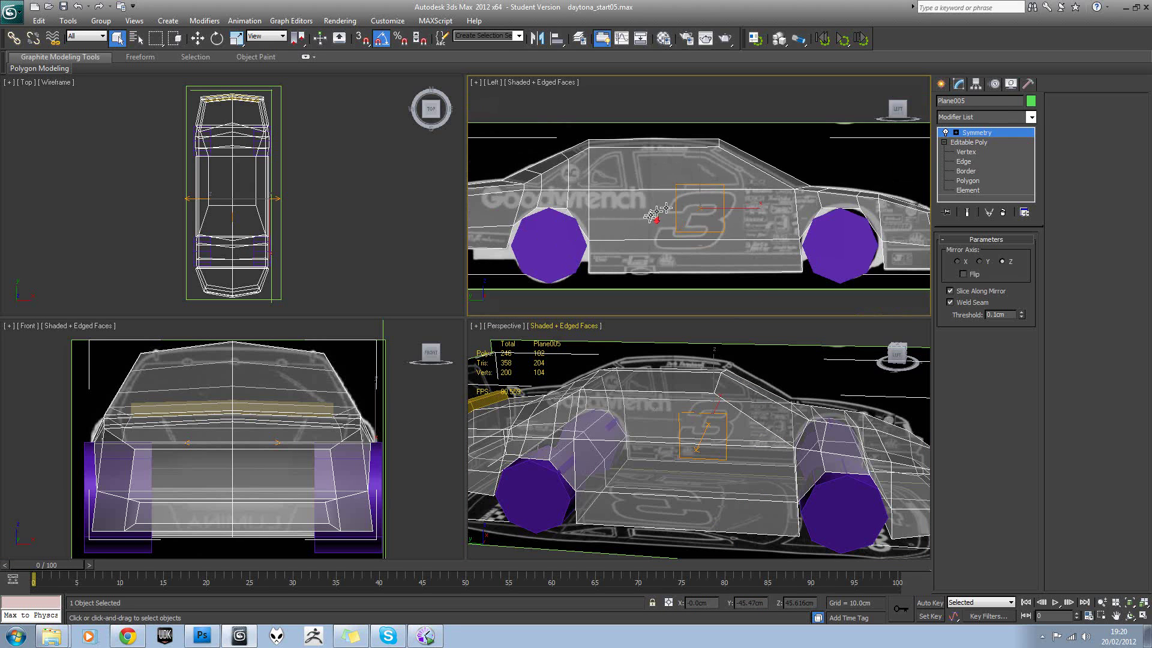
{"action": "middle_click_drag", "start_coordinate": [660, 209], "coordinate": [659, 214]}
{"action": "scroll", "coordinate": [668, 213], "scroll_direction": "up", "scroll_amount": 2}
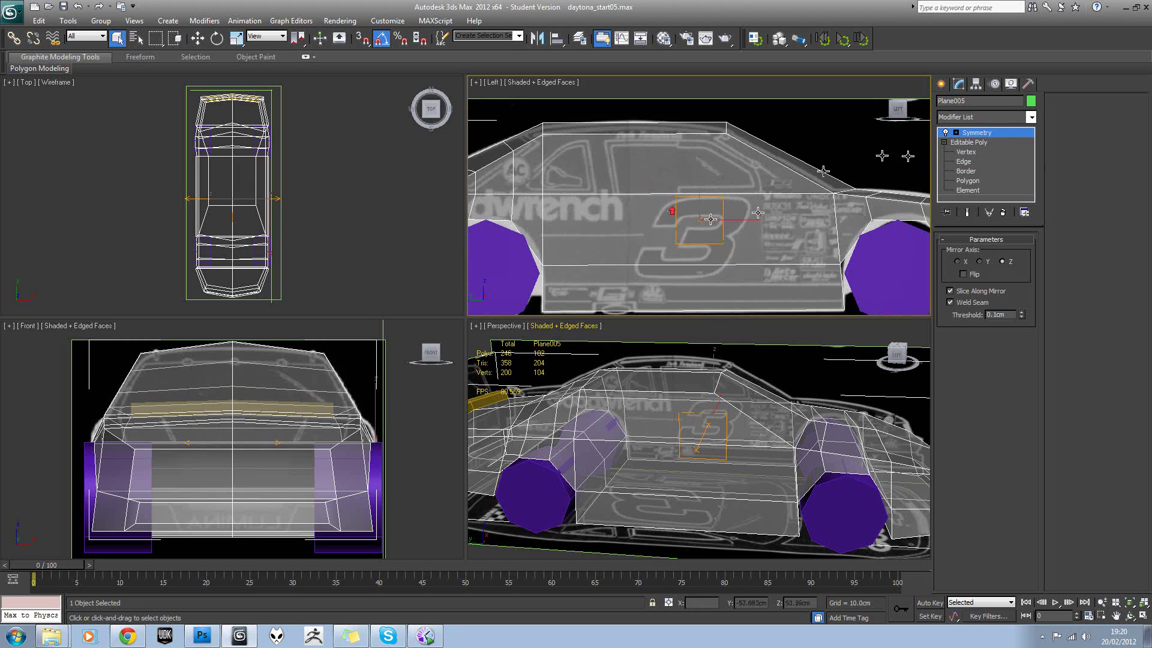
{"action": "left_click", "coordinate": [964, 172]}
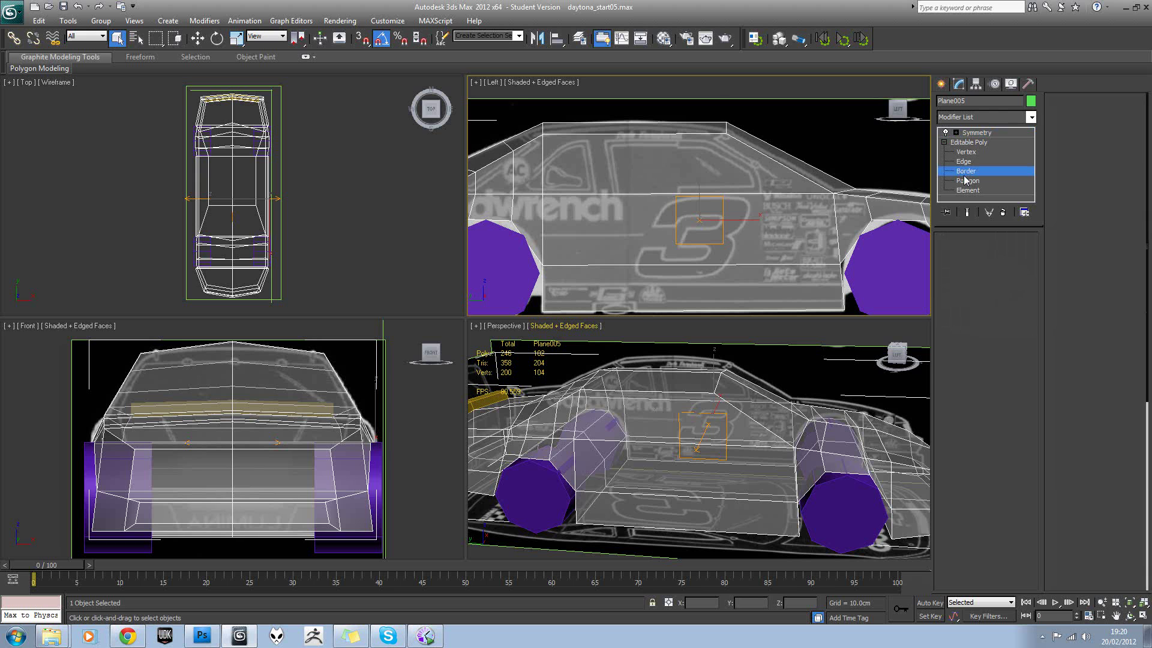
{"action": "middle_click_drag", "start_coordinate": [680, 149], "coordinate": [687, 176]}
{"action": "scroll", "coordinate": [673, 174], "scroll_direction": "down", "scroll_amount": 2}
{"action": "scroll", "coordinate": [673, 174], "scroll_direction": "up", "scroll_amount": 2}
{"action": "scroll", "coordinate": [675, 185], "scroll_direction": "down", "scroll_amount": 2}
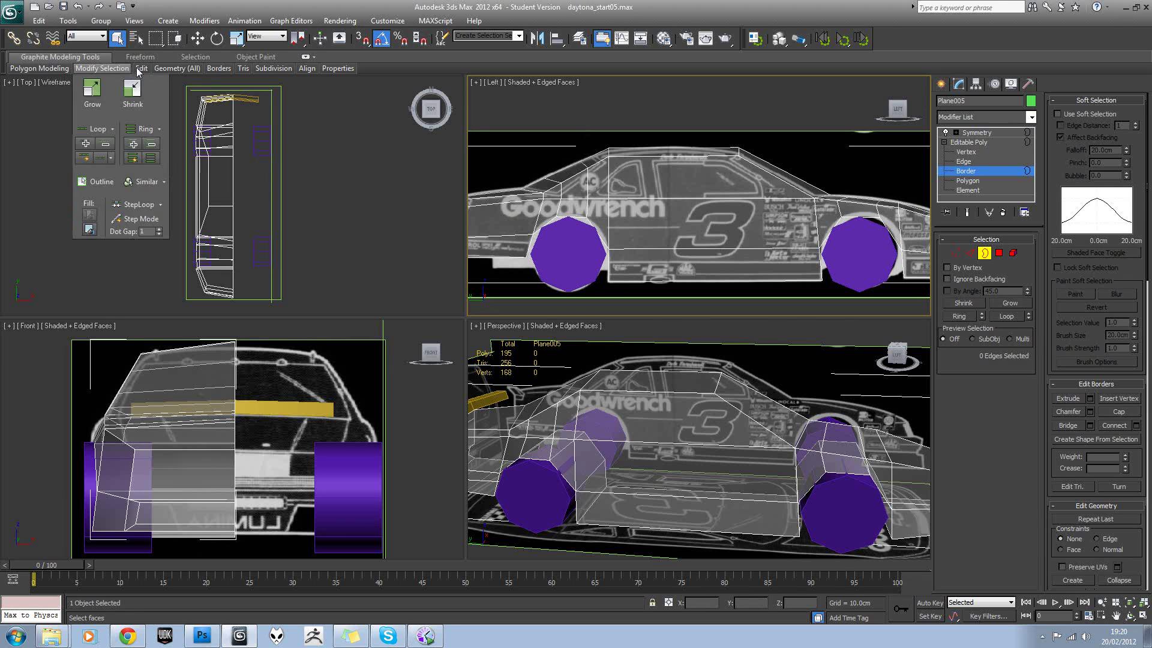
{"action": "mouse_move", "coordinate": [142, 68]}
{"action": "left_click", "coordinate": [249, 102]}
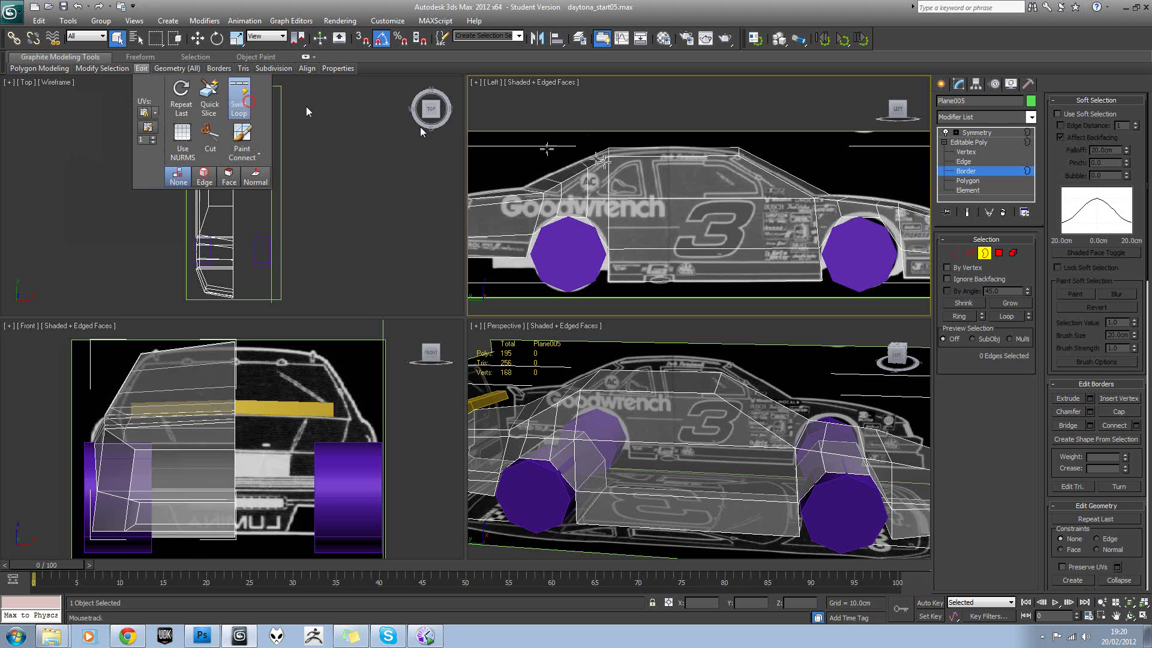
{"action": "left_click", "coordinate": [645, 180]}
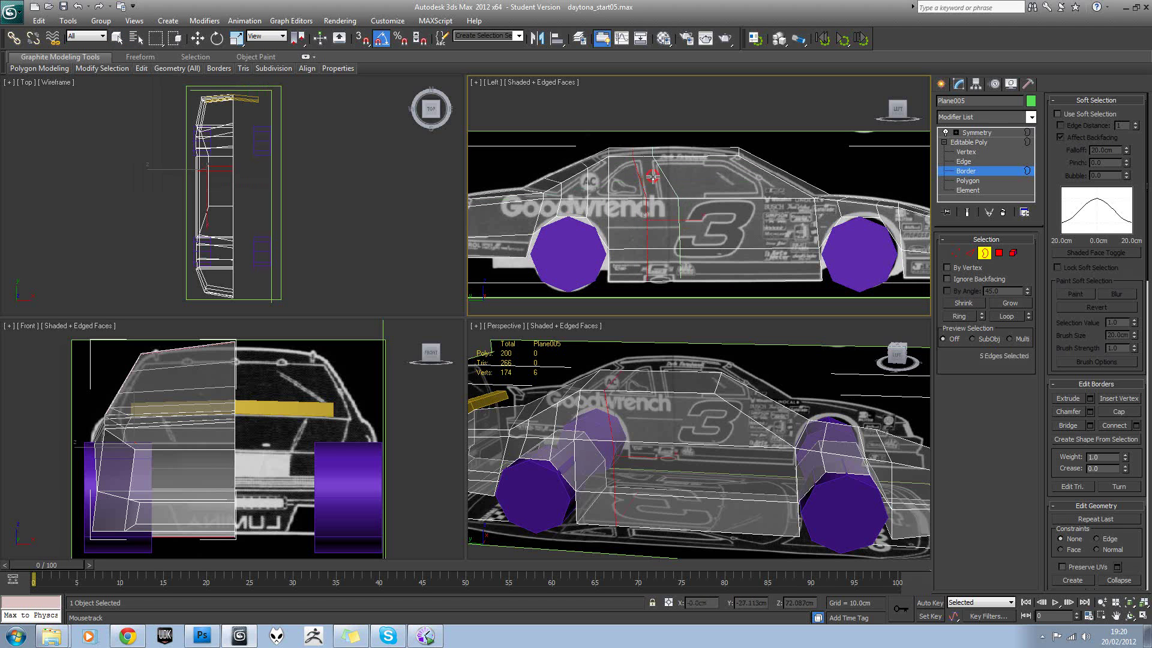
{"action": "left_click", "coordinate": [653, 176]}
{"action": "right_click", "coordinate": [693, 190]}
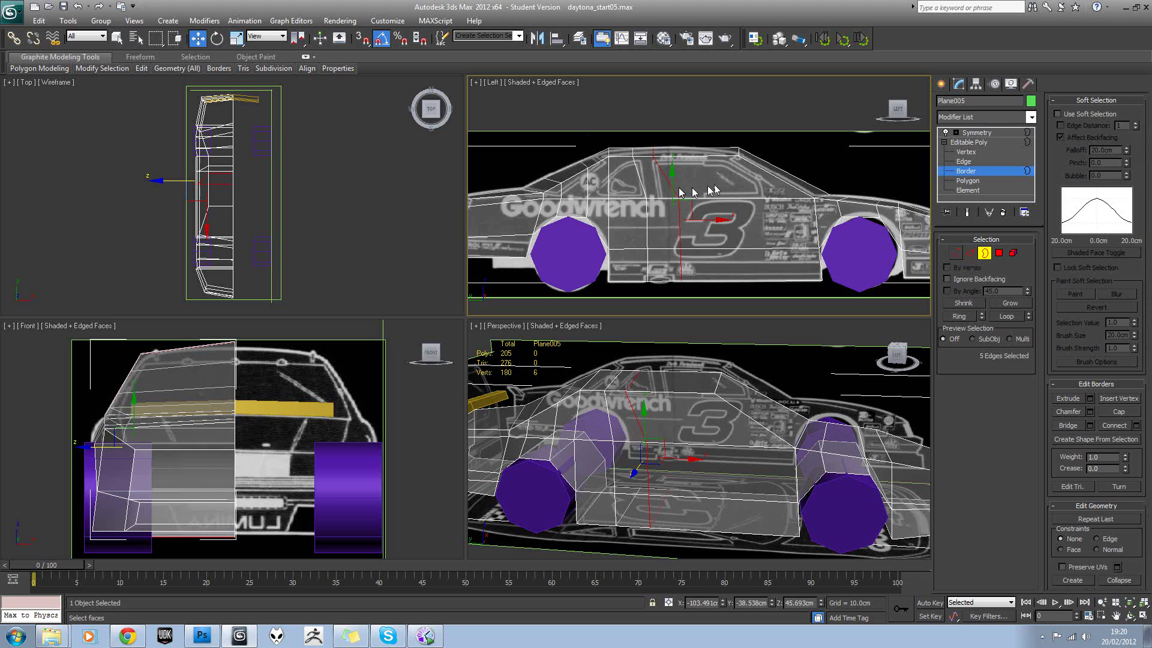
Step: Move the new loops' roof and window-line vertices to follow the slanted blueprint pillar behind the door window
{"action": "key", "text": "1"}
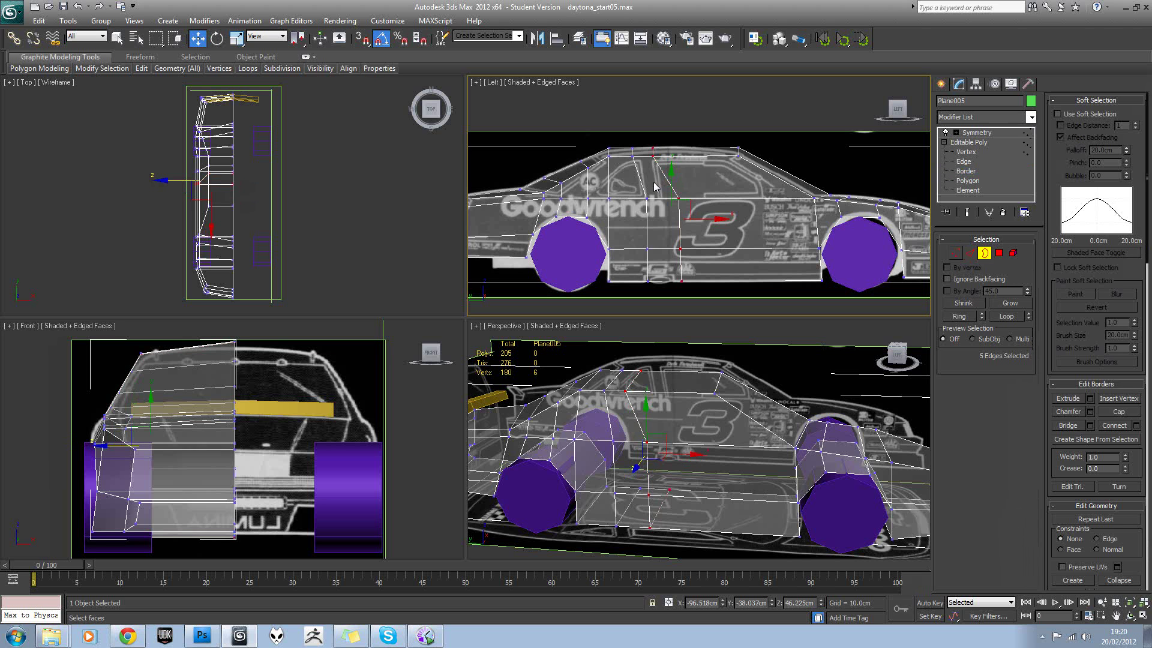
{"action": "scroll", "coordinate": [651, 195], "scroll_direction": "up", "scroll_amount": 3}
{"action": "left_click_drag", "start_coordinate": [611, 154], "coordinate": [658, 180]}
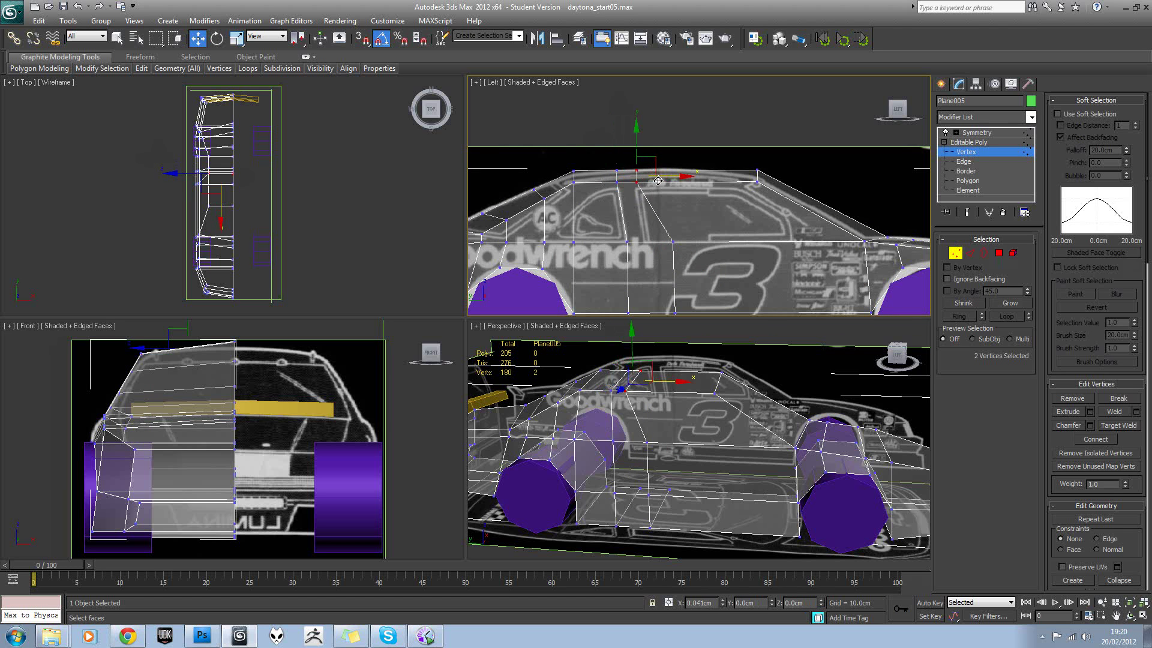
{"action": "left_click", "coordinate": [673, 242]}
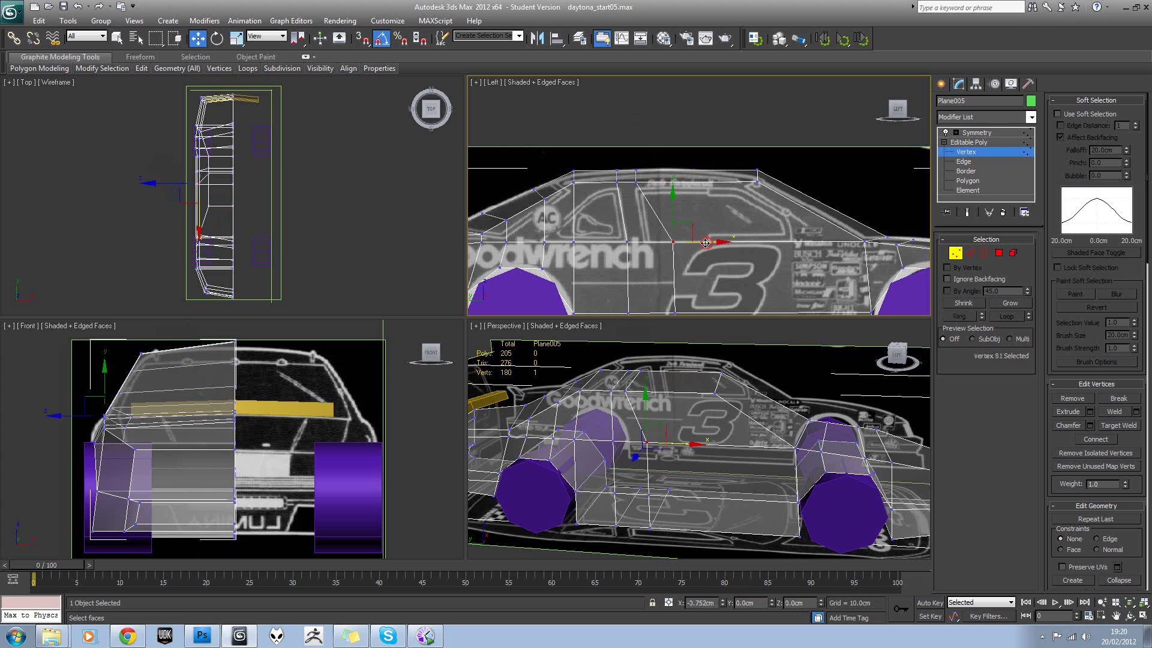
{"action": "left_click_drag", "start_coordinate": [683, 250], "coordinate": [663, 250]}
{"action": "left_click_drag", "start_coordinate": [658, 152], "coordinate": [662, 180]}
{"action": "middle_click_drag", "start_coordinate": [632, 239], "coordinate": [644, 219]}
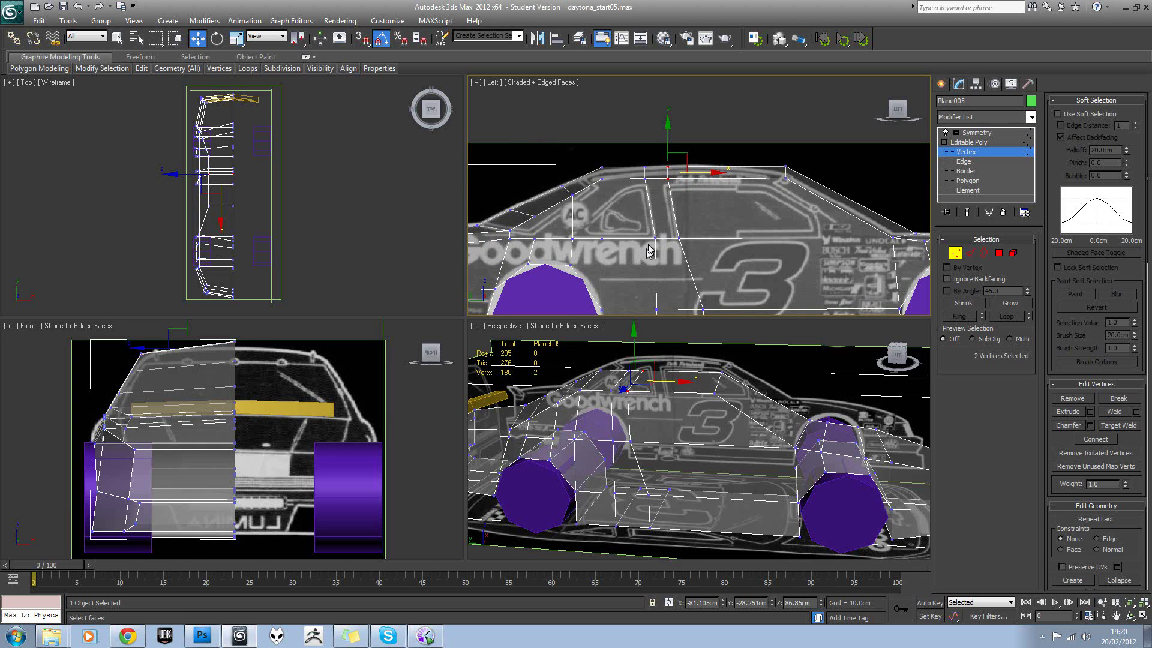
Step: Shift the front loop's lower body-side vertices rearward so the edge runs nearly straight down below the pillar
{"action": "middle_click_drag", "start_coordinate": [671, 223], "coordinate": [640, 172]}
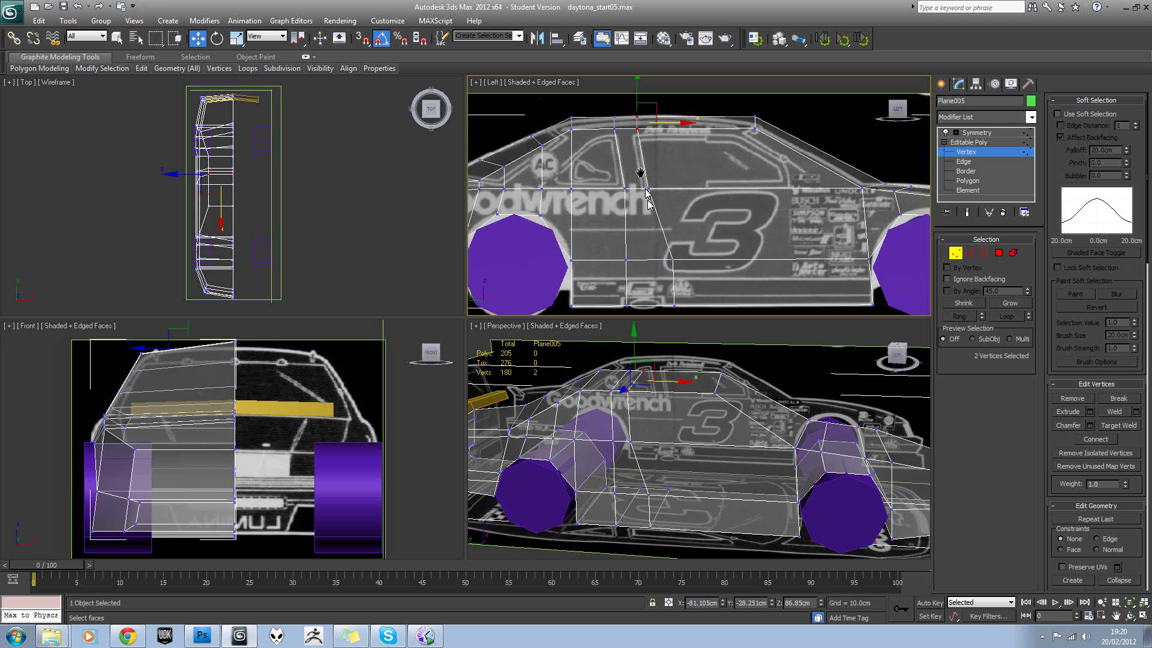
{"action": "left_click_drag", "start_coordinate": [658, 278], "coordinate": [694, 309]}
{"action": "left_click", "coordinate": [697, 267]}
{"action": "middle_click_drag", "start_coordinate": [665, 176], "coordinate": [711, 214]}
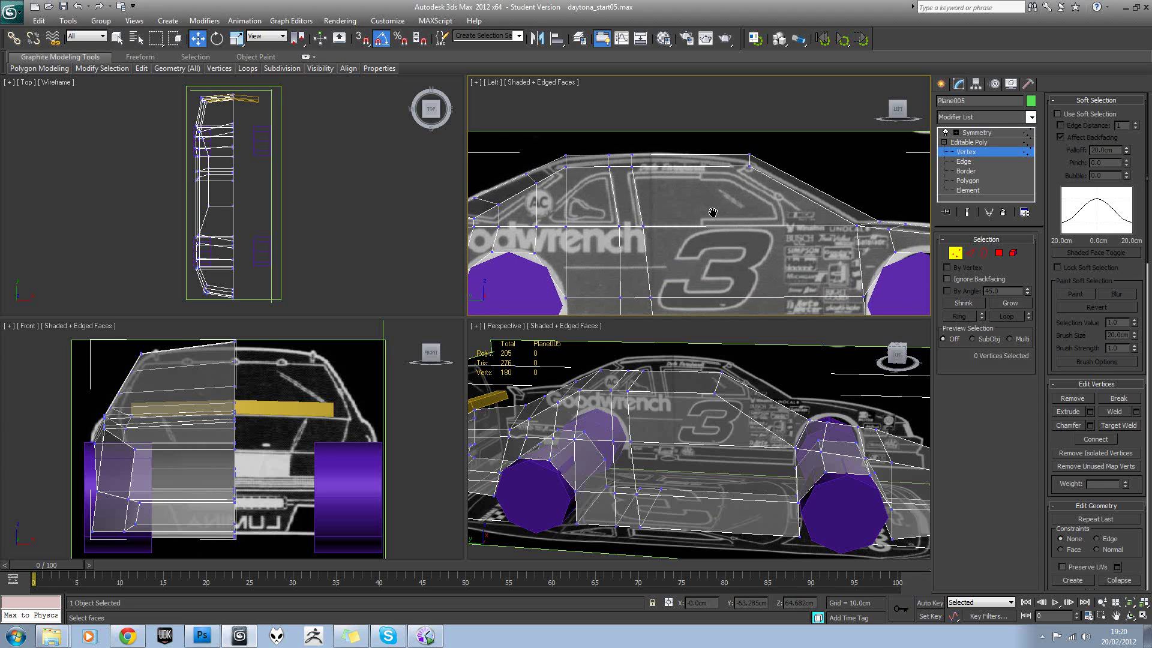
Step: Select the two polygons covering the rear side window and inset them together to form the window outline
{"action": "left_click", "coordinate": [999, 252]}
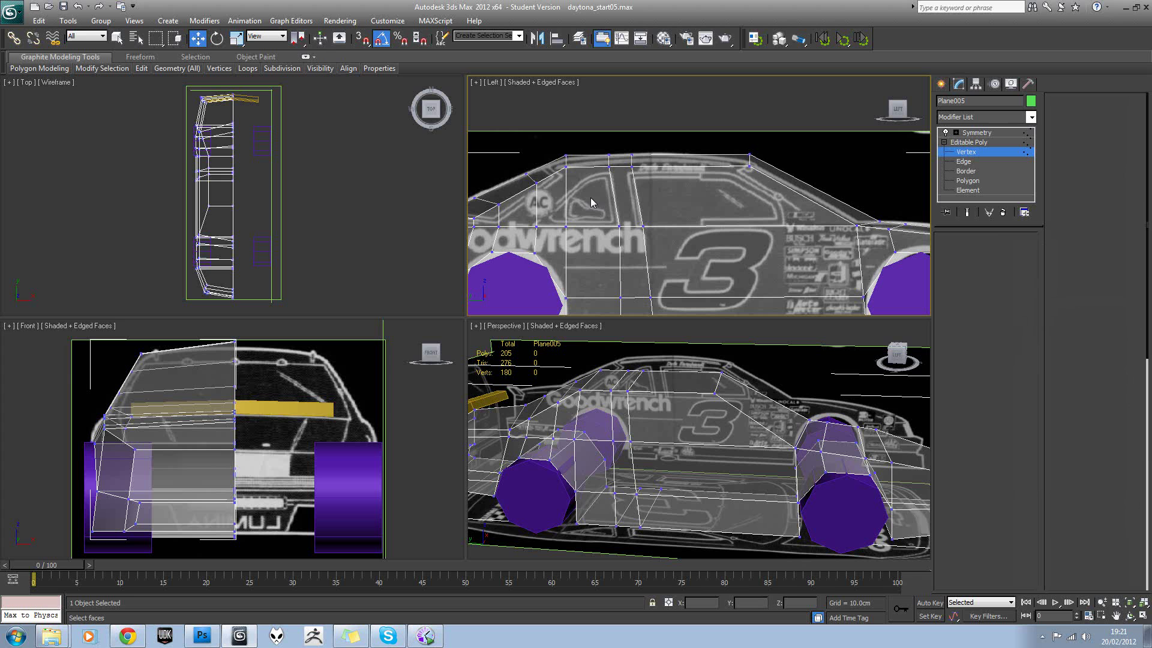
{"action": "left_click", "coordinate": [592, 200]}
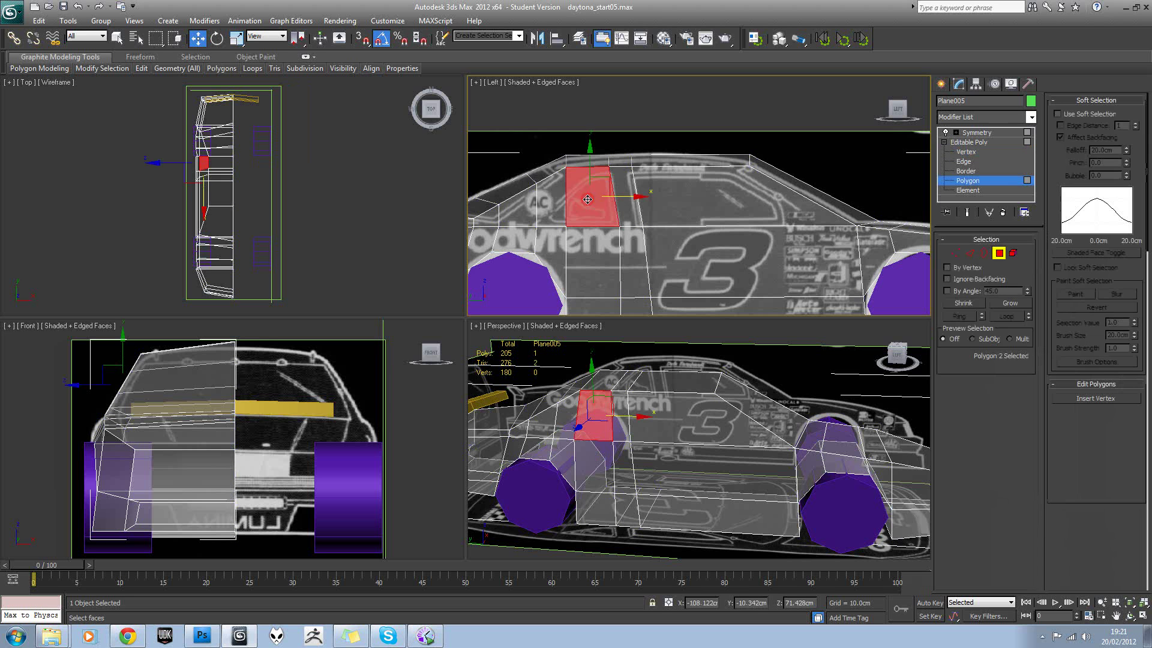
{"action": "left_click", "coordinate": [555, 202], "text": "ctrl"}
{"action": "middle_click_drag", "start_coordinate": [554, 202], "coordinate": [591, 198]}
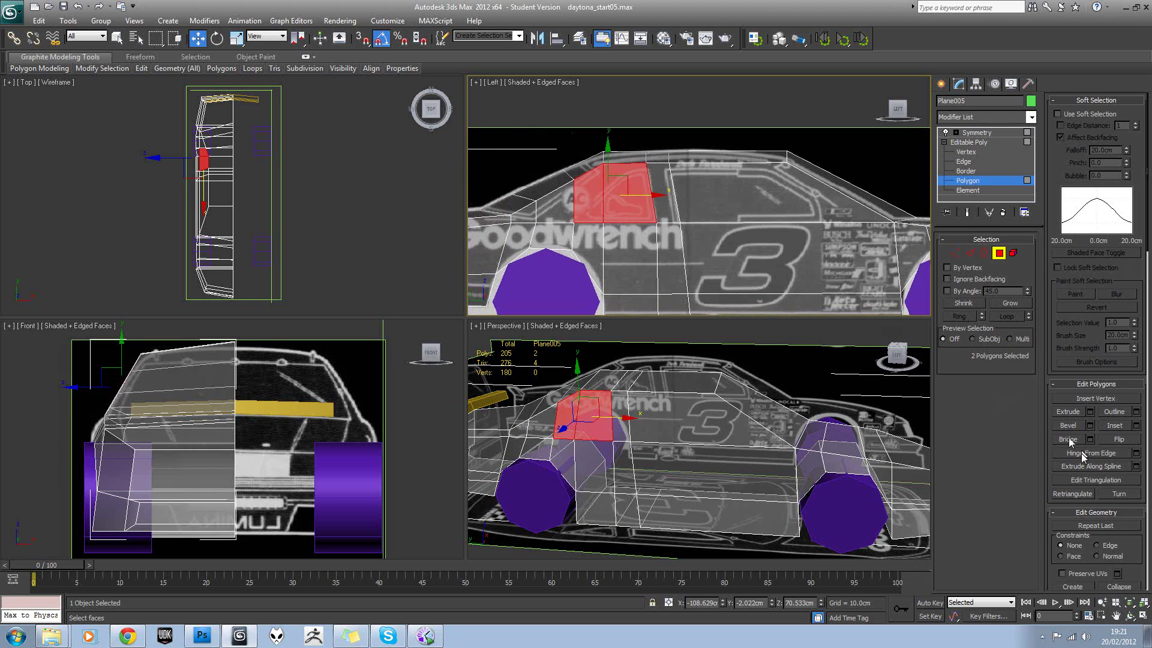
{"action": "left_click", "coordinate": [1111, 426]}
{"action": "left_click_drag", "start_coordinate": [630, 207], "coordinate": [634, 214]}
{"action": "key", "text": "w"}
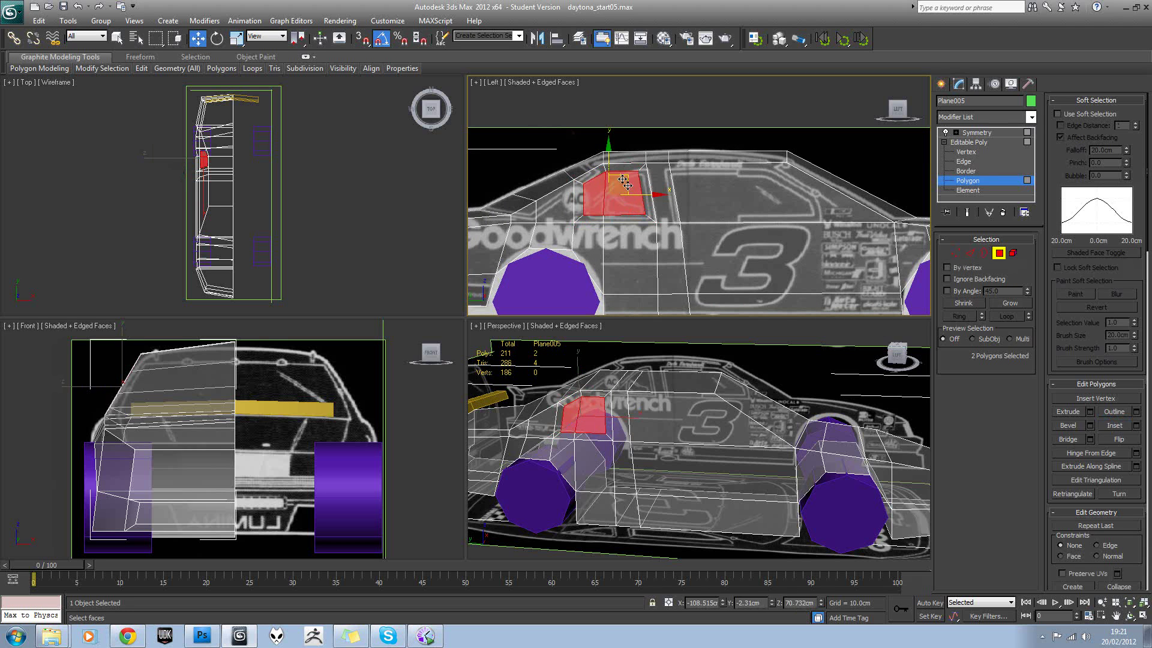
{"action": "left_click", "coordinate": [612, 169]}
{"action": "key", "text": "ctrl+z"}
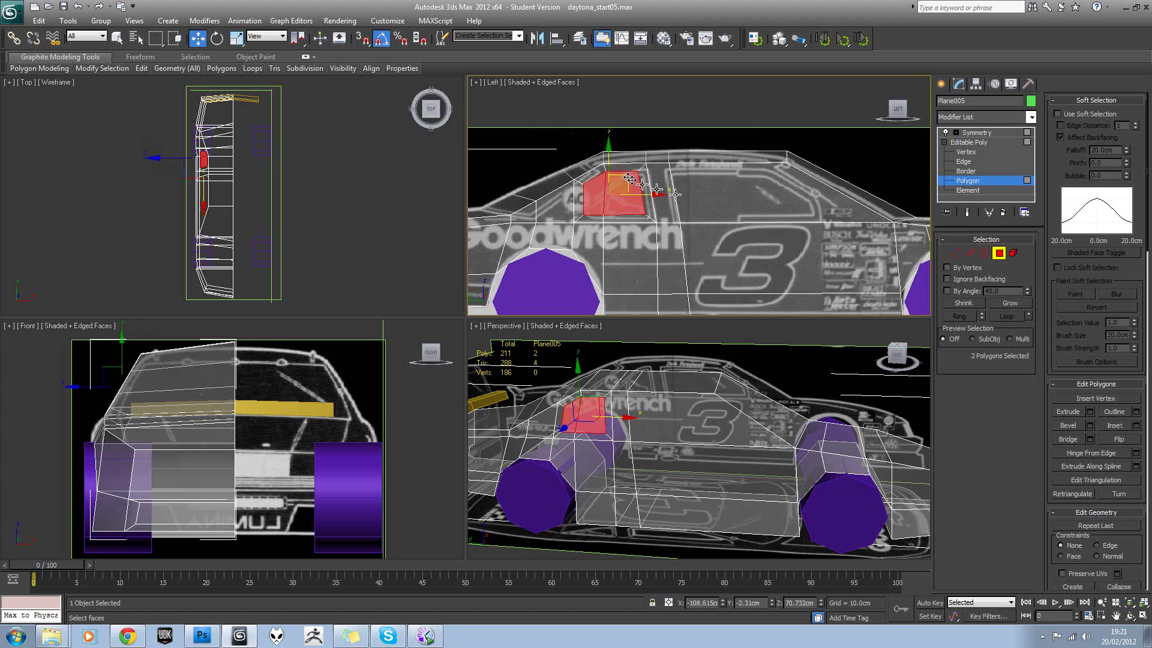
Step: Move the rear side window inset's upper front and middle vertices onto the sloping top edge of the blueprint window
{"action": "left_click", "coordinate": [720, 196]}
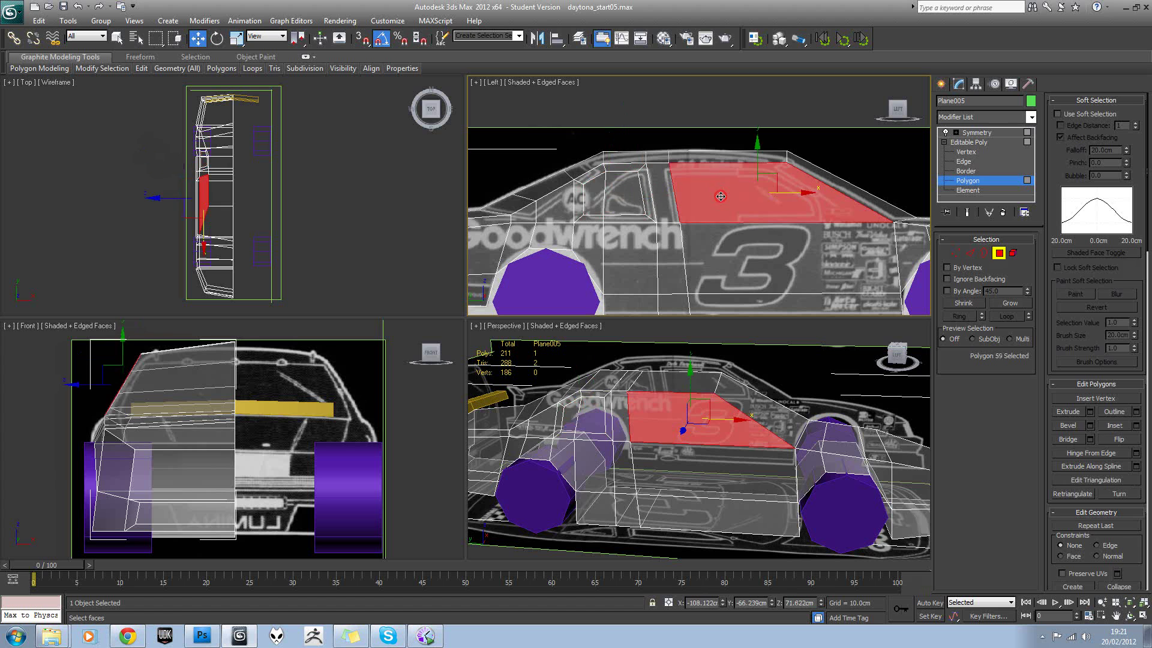
{"action": "left_click", "coordinate": [957, 254]}
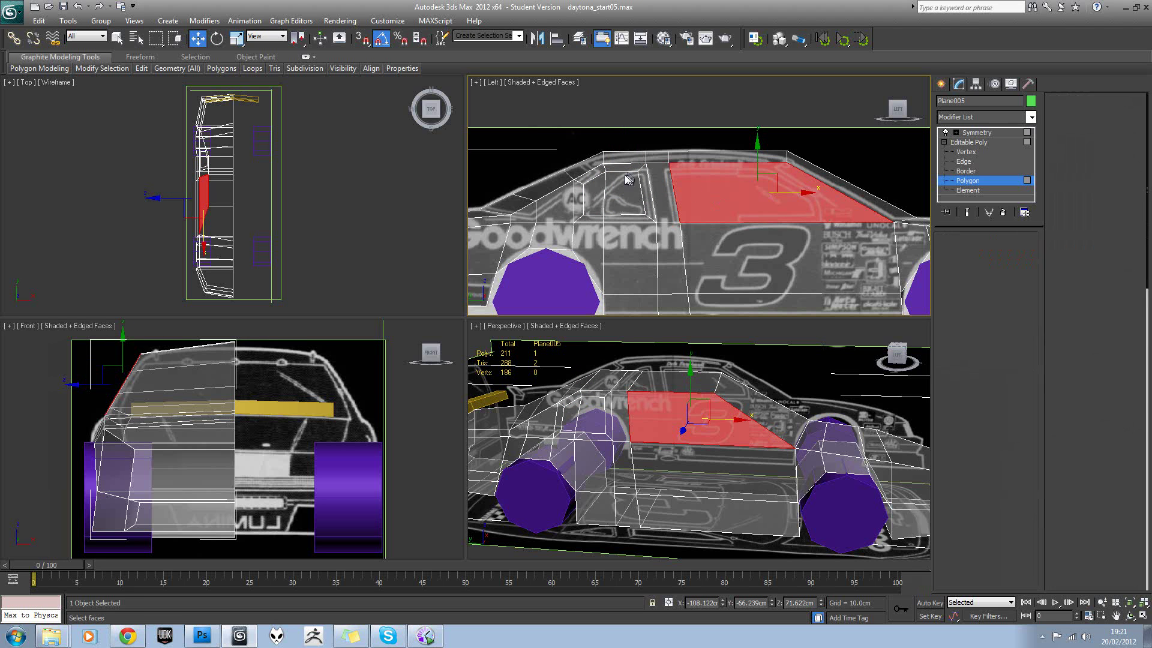
{"action": "key", "text": "1"}
{"action": "scroll", "coordinate": [627, 180], "scroll_direction": "up", "scroll_amount": 5}
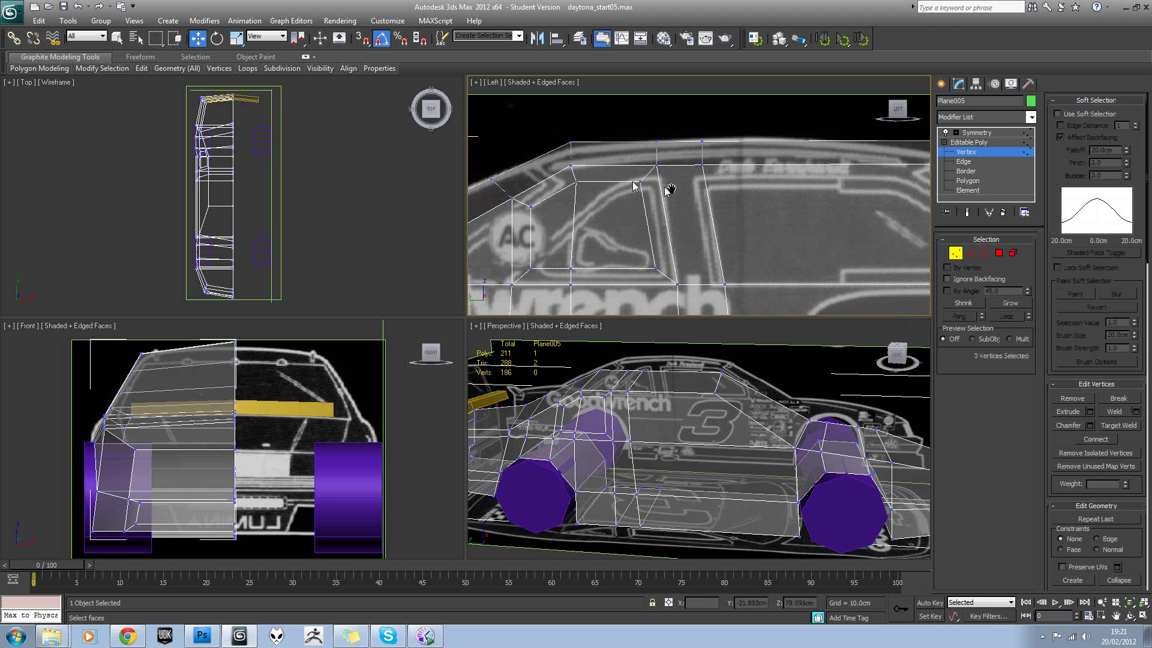
{"action": "middle_click_drag", "start_coordinate": [607, 182], "coordinate": [624, 181]}
{"action": "left_click", "coordinate": [591, 180]}
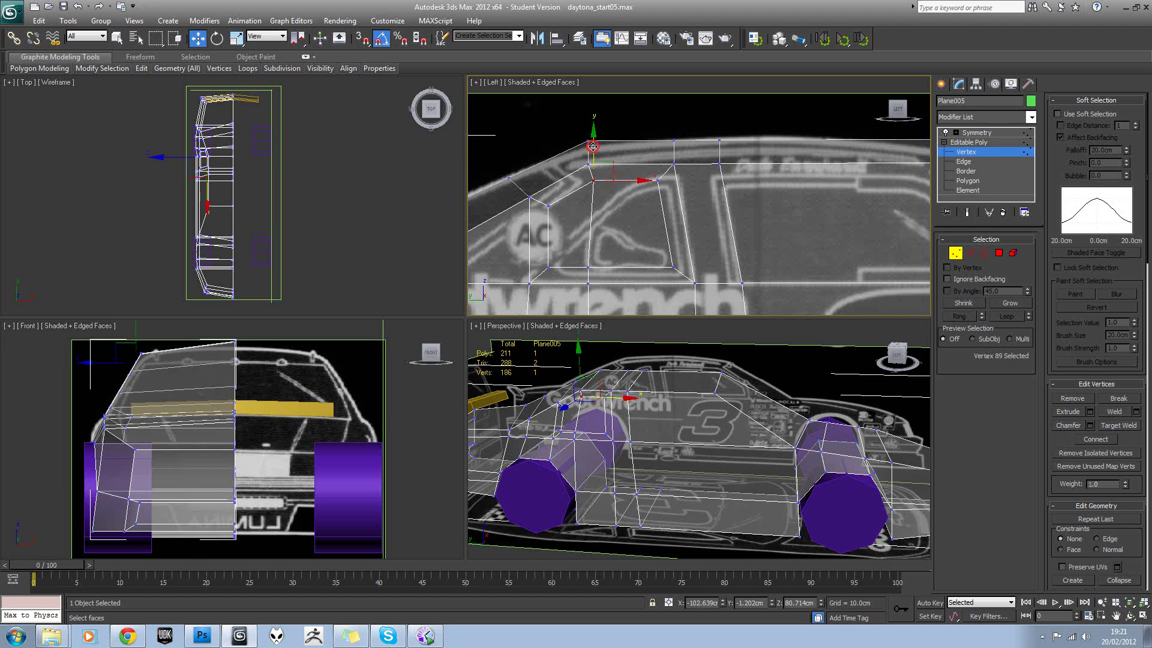
{"action": "left_click_drag", "start_coordinate": [593, 147], "coordinate": [684, 173]}
{"action": "left_click", "coordinate": [659, 180]}
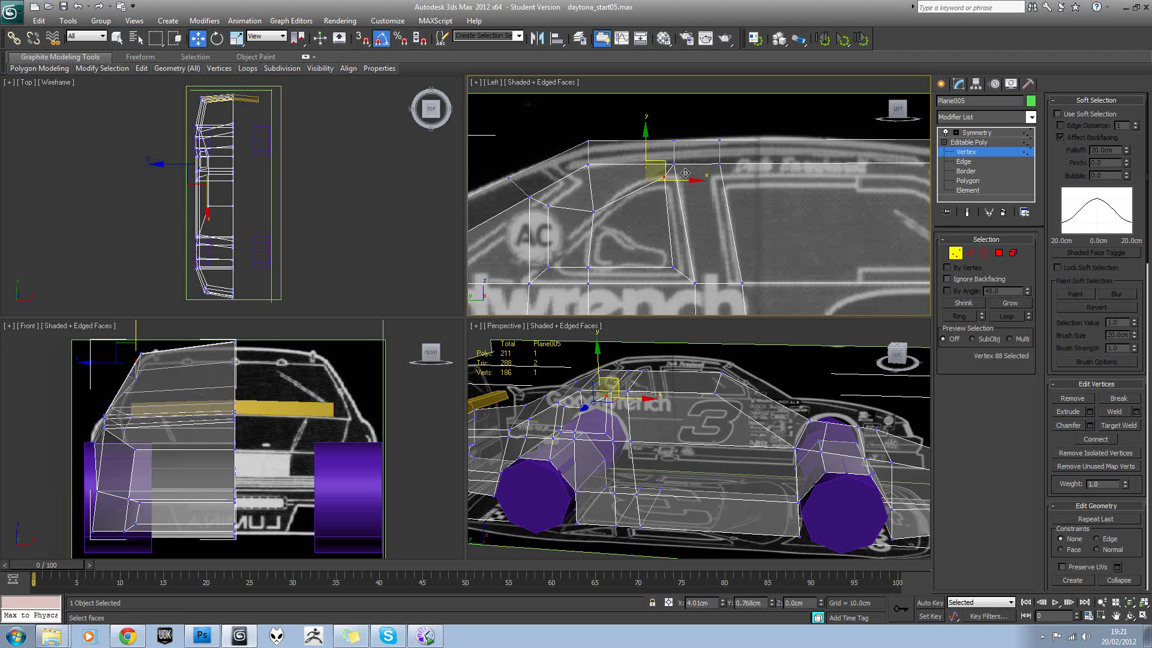
{"action": "left_click", "coordinate": [594, 210]}
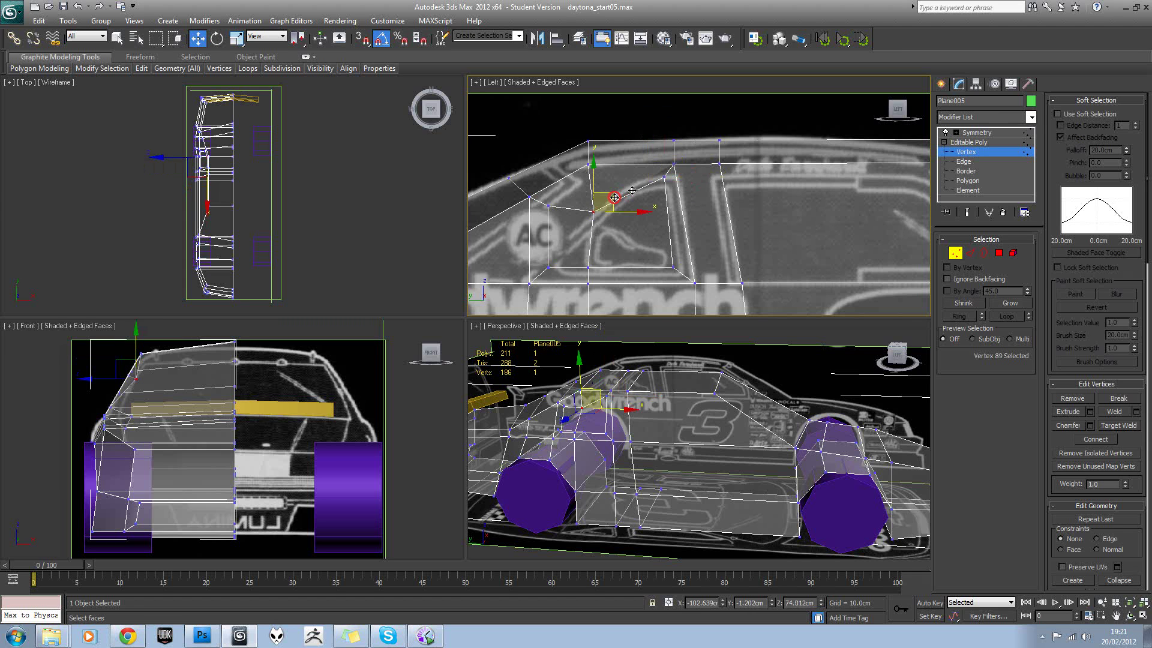
{"action": "left_click_drag", "start_coordinate": [615, 198], "coordinate": [651, 171]}
Step: Lower the inset's rear upper vertex and its three bottom vertices to match the lower outline of the blueprint window
{"action": "left_click_drag", "start_coordinate": [567, 199], "coordinate": [539, 262]}
{"action": "left_click_drag", "start_coordinate": [684, 279], "coordinate": [682, 278]}
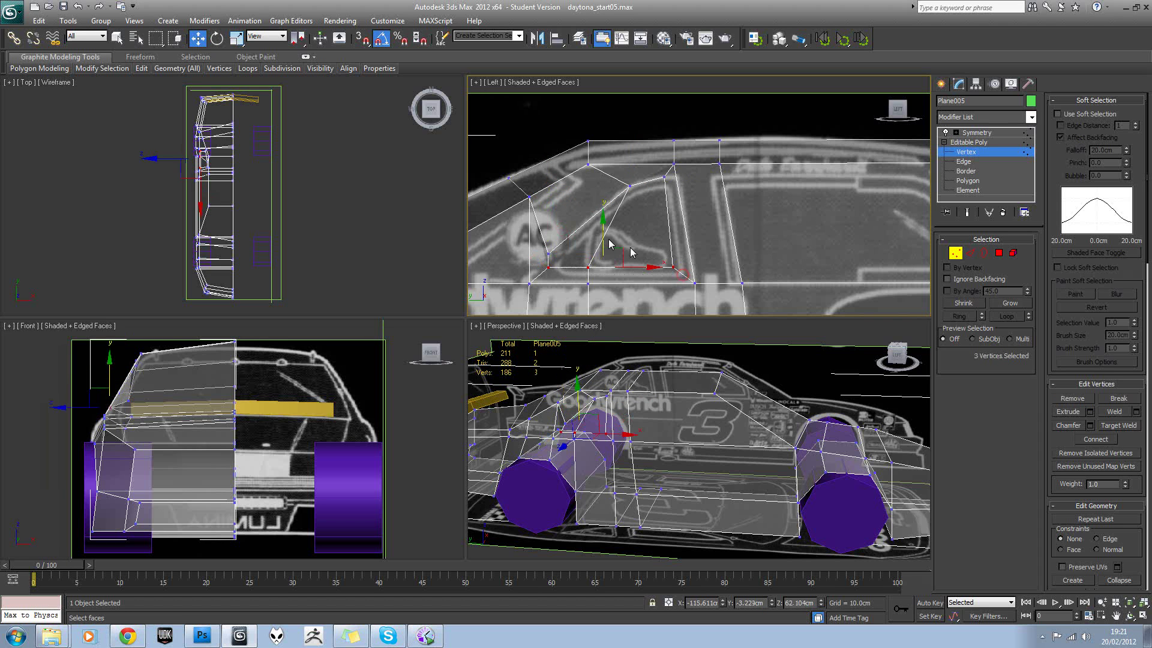
{"action": "left_click", "coordinate": [570, 252]}
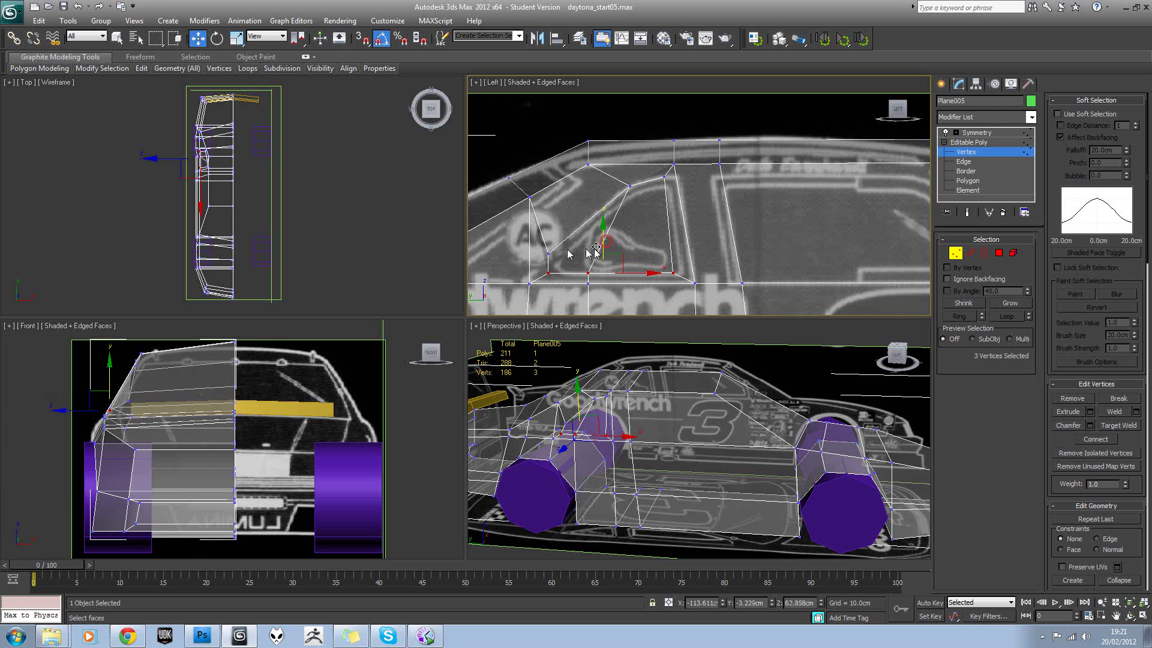
Step: Move the lower front vertex of the rear side window inset about 1.65 cm forward, then clear the selection
{"action": "scroll", "coordinate": [592, 247], "scroll_direction": "down", "scroll_amount": 2}
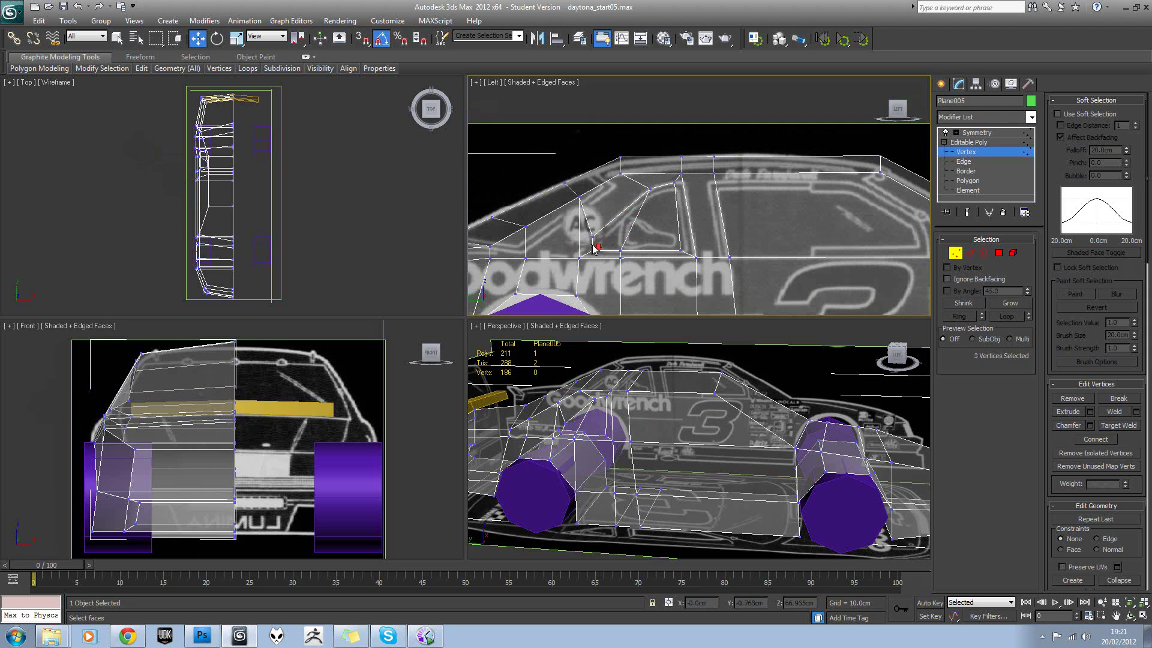
{"action": "left_click", "coordinate": [679, 249]}
{"action": "left_click_drag", "start_coordinate": [706, 250], "coordinate": [711, 251]}
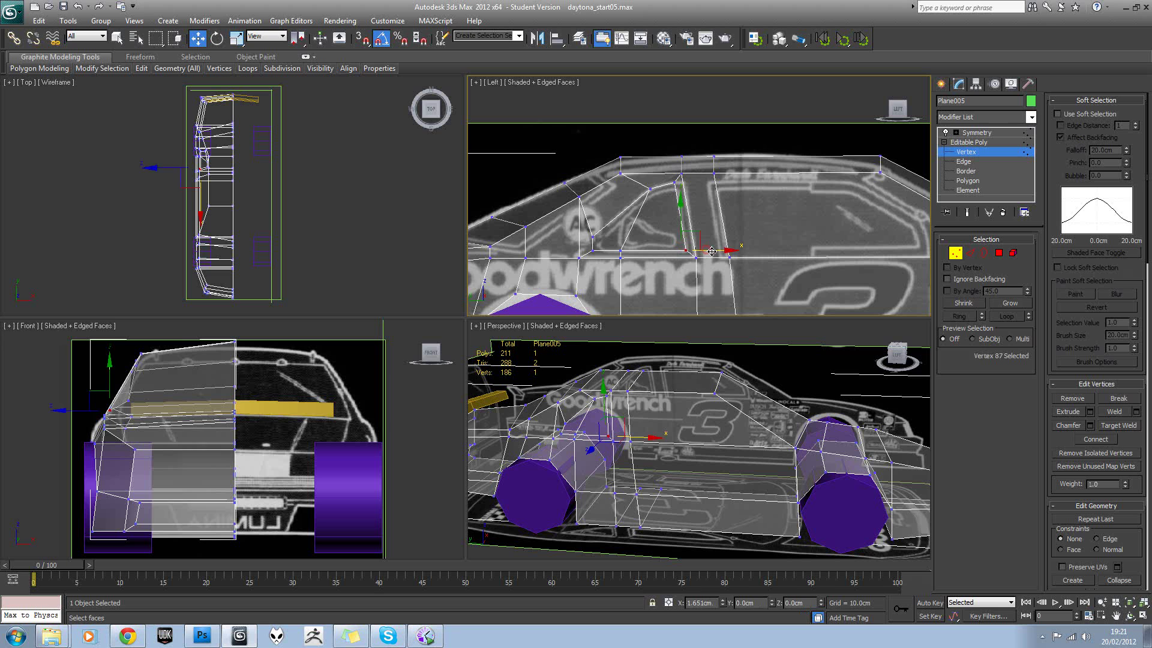
{"action": "left_click", "coordinate": [656, 242]}
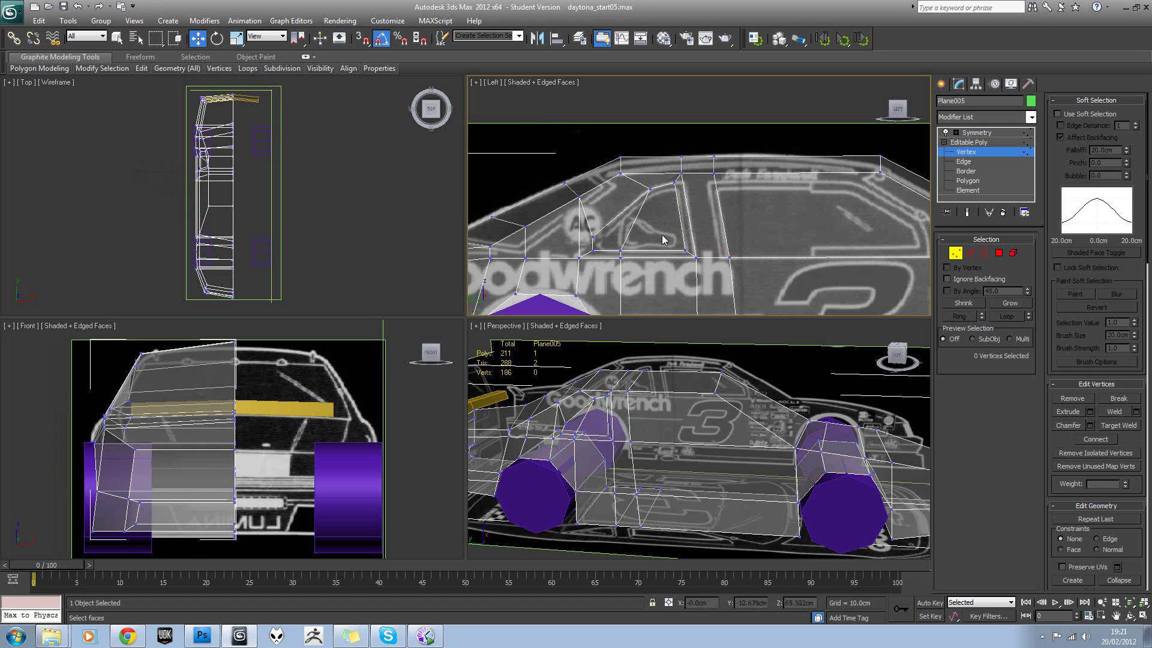
Step: Turn off the body's see-through display and pull the window inset's rear upper vertex outward toward the body side
{"action": "key", "text": "alt+x"}
{"action": "mouse_move", "coordinate": [675, 394]}
{"action": "middle_mouse_down", "text": "alt"}
{"action": "mouse_move", "coordinate": [613, 427]}
{"action": "mouse_move", "coordinate": [597, 427]}
{"action": "mouse_move", "coordinate": [600, 408]}
{"action": "middle_mouse_up", "text": "alt"}
{"action": "scroll", "coordinate": [613, 427], "scroll_direction": "up", "scroll_amount": 4}
{"action": "left_click", "coordinate": [601, 390]}
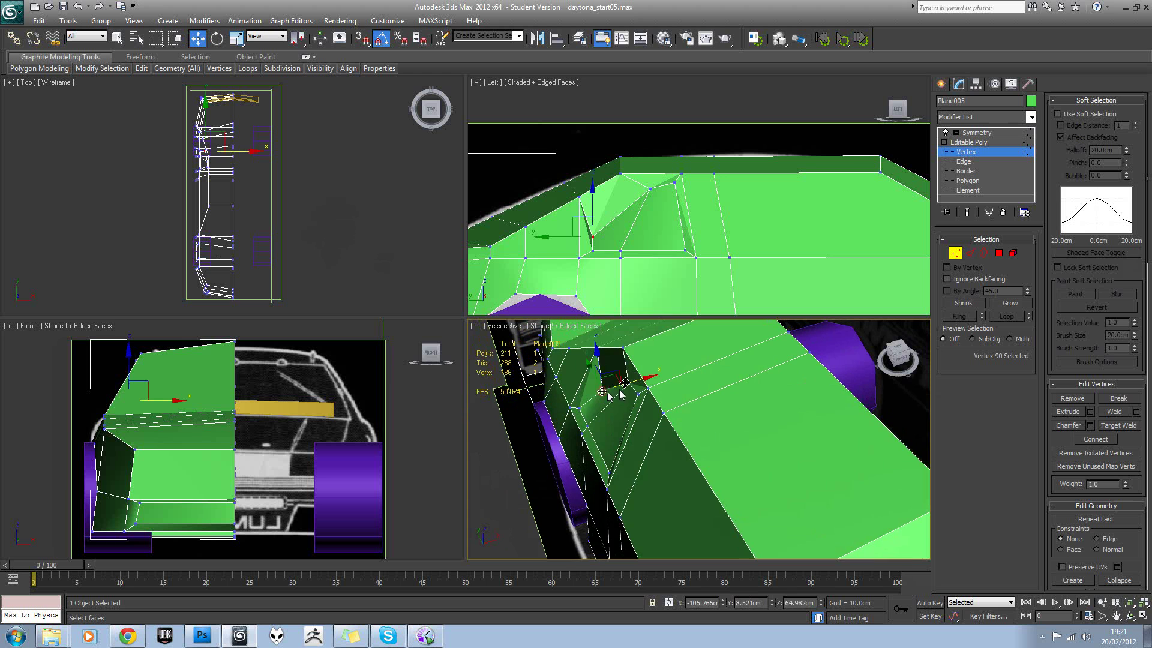
{"action": "left_click_drag", "start_coordinate": [623, 387], "coordinate": [605, 401]}
Step: In the top view, shift the inset's upper middle vertex outward about 0.95 cm and its upper front vertex slightly inward
{"action": "middle_click_drag", "start_coordinate": [604, 401], "coordinate": [609, 429], "text": "alt"}
{"action": "left_click", "coordinate": [609, 429]}
{"action": "scroll", "coordinate": [275, 193], "scroll_direction": "up", "scroll_amount": 6}
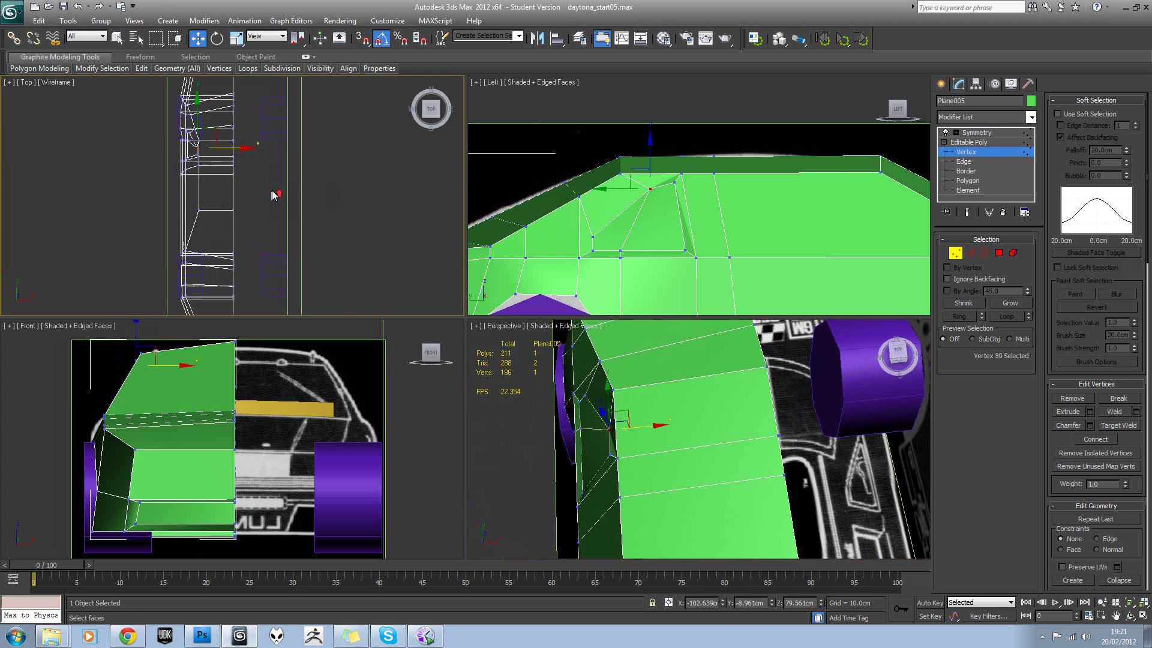
{"action": "key", "text": "F3"}
{"action": "middle_click_drag", "start_coordinate": [277, 251], "coordinate": [327, 305]}
{"action": "middle_click_drag", "start_coordinate": [138, 96], "coordinate": [275, 213]}
{"action": "scroll", "coordinate": [239, 183], "scroll_direction": "up", "scroll_amount": 2}
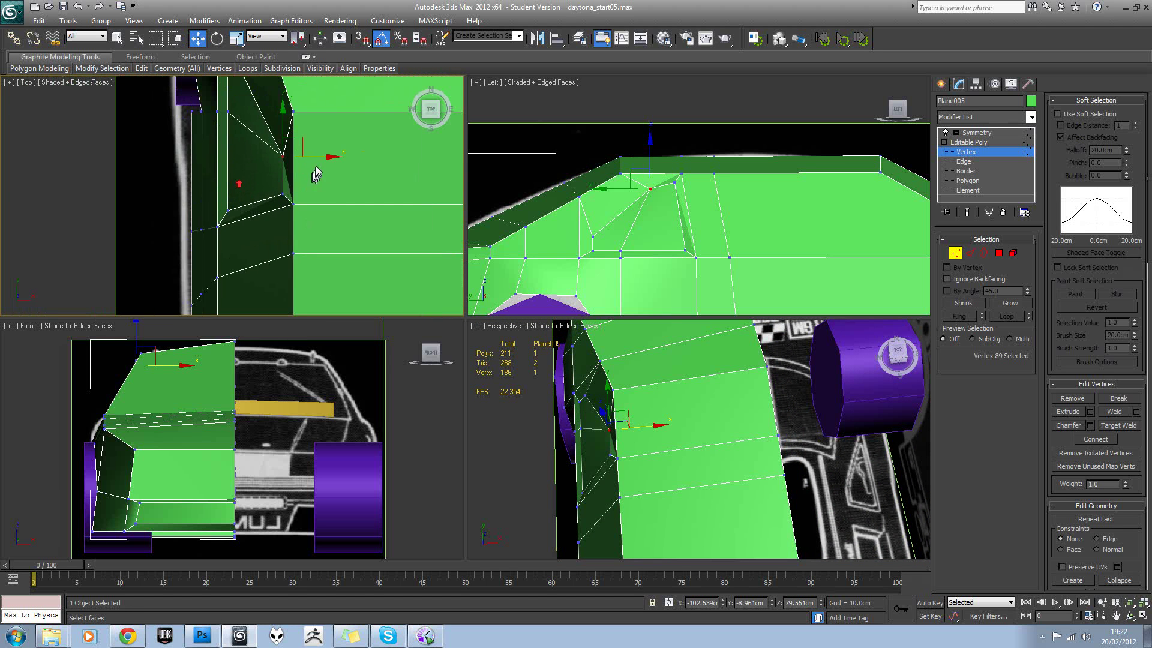
{"action": "left_click_drag", "start_coordinate": [318, 159], "coordinate": [313, 162]}
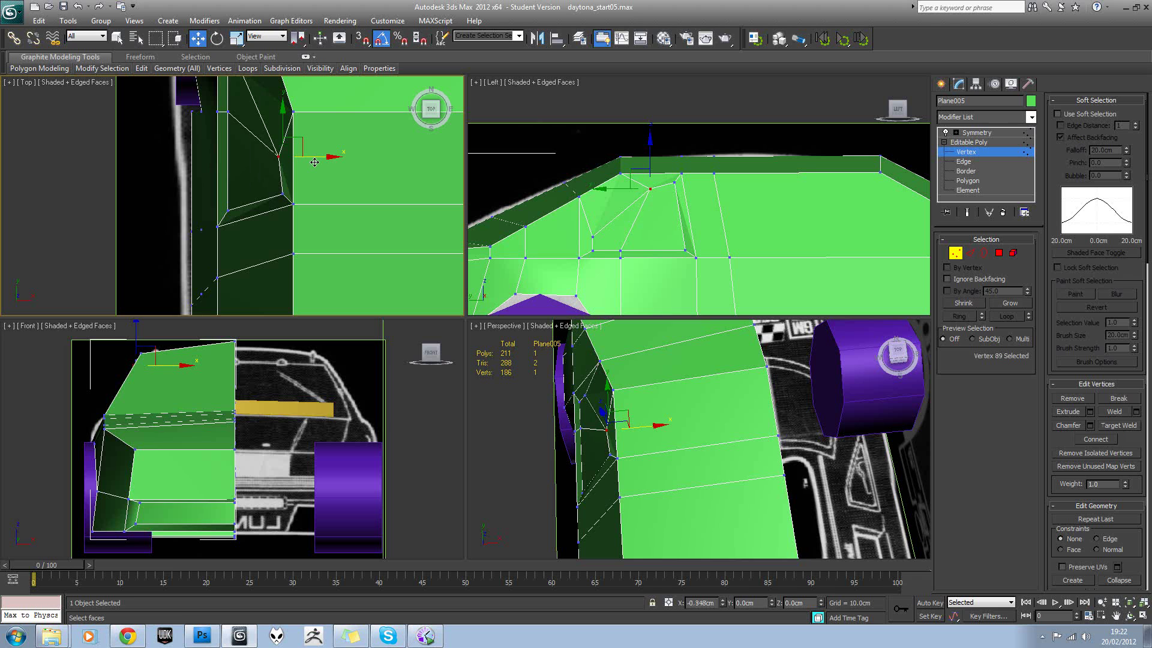
{"action": "left_click", "coordinate": [283, 194]}
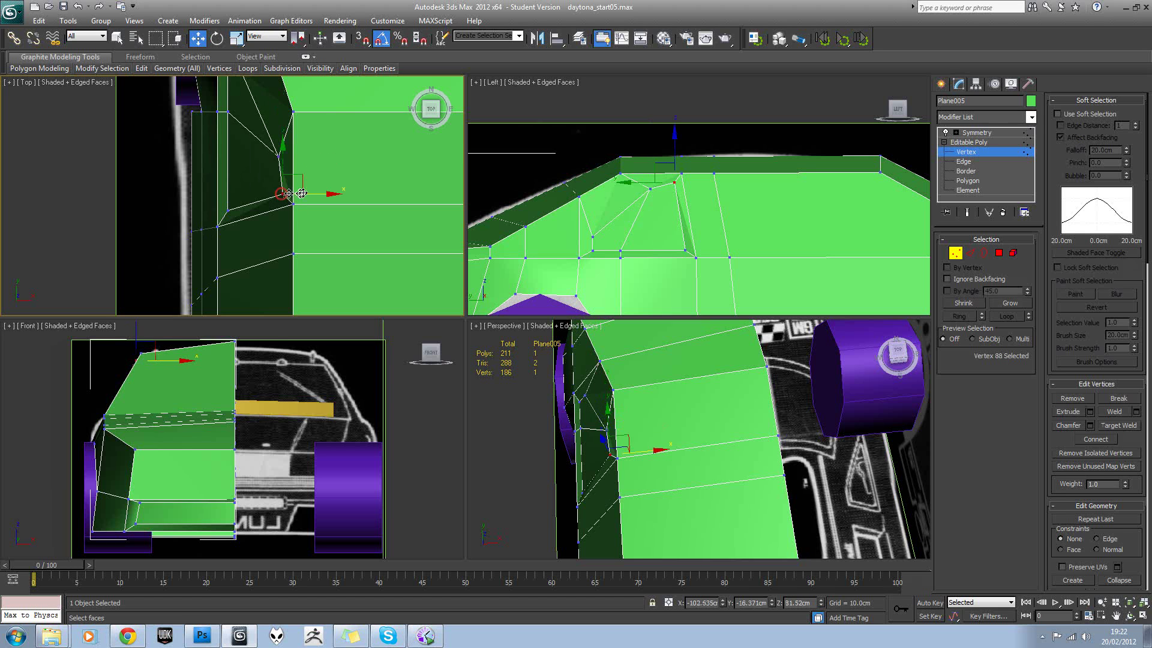
{"action": "left_click_drag", "start_coordinate": [303, 196], "coordinate": [306, 198]}
Step: In a wireframe front view, align the inset's upper front and upper middle vertices with the slope of the body side
{"action": "middle_click_drag", "start_coordinate": [602, 404], "coordinate": [691, 412], "text": "alt"}
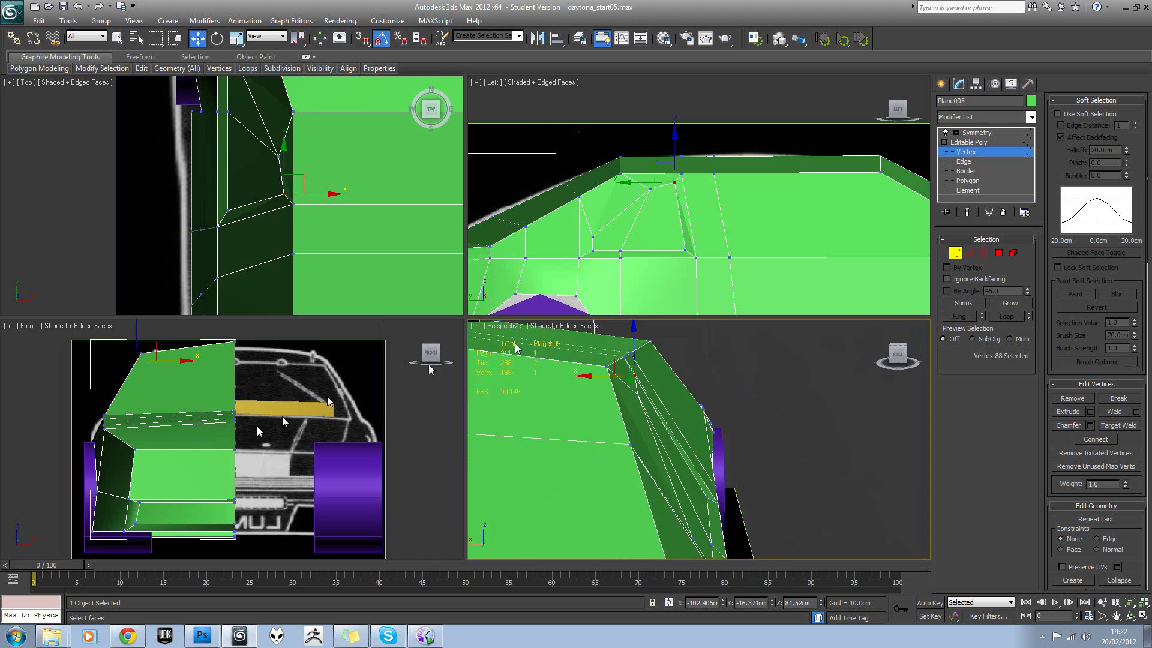
{"action": "scroll", "coordinate": [328, 402], "scroll_direction": "up", "scroll_amount": 10}
{"action": "key", "text": "F3"}
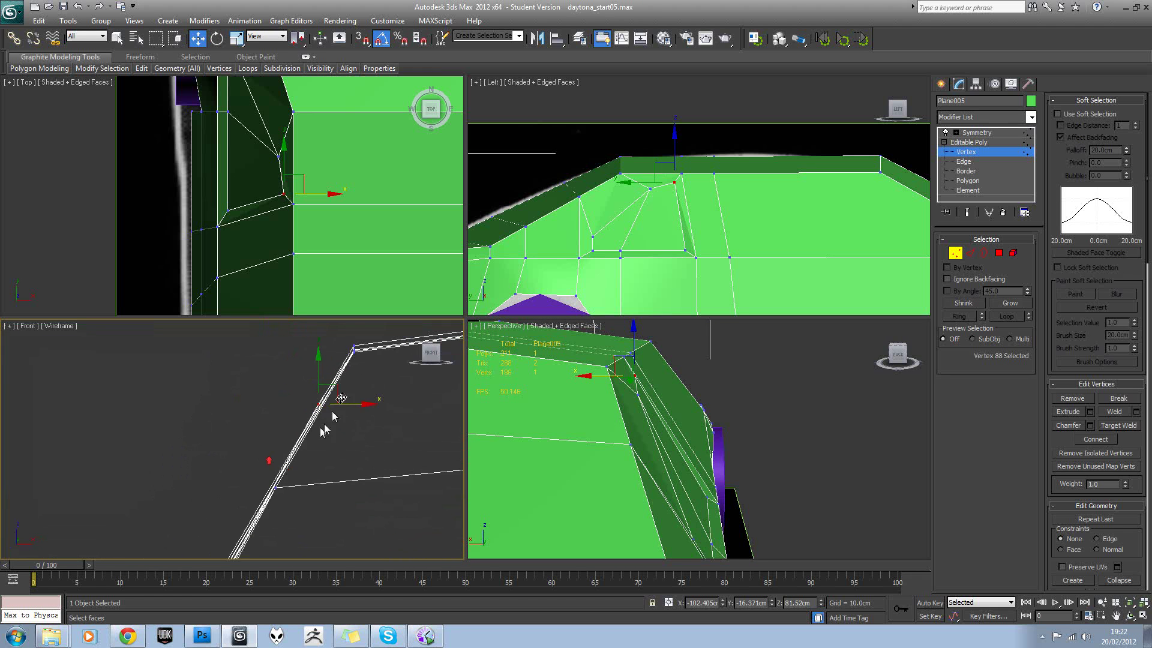
{"action": "left_click_drag", "start_coordinate": [336, 394], "coordinate": [329, 426]}
{"action": "left_click", "coordinate": [637, 394]}
{"action": "right_click", "coordinate": [312, 417]}
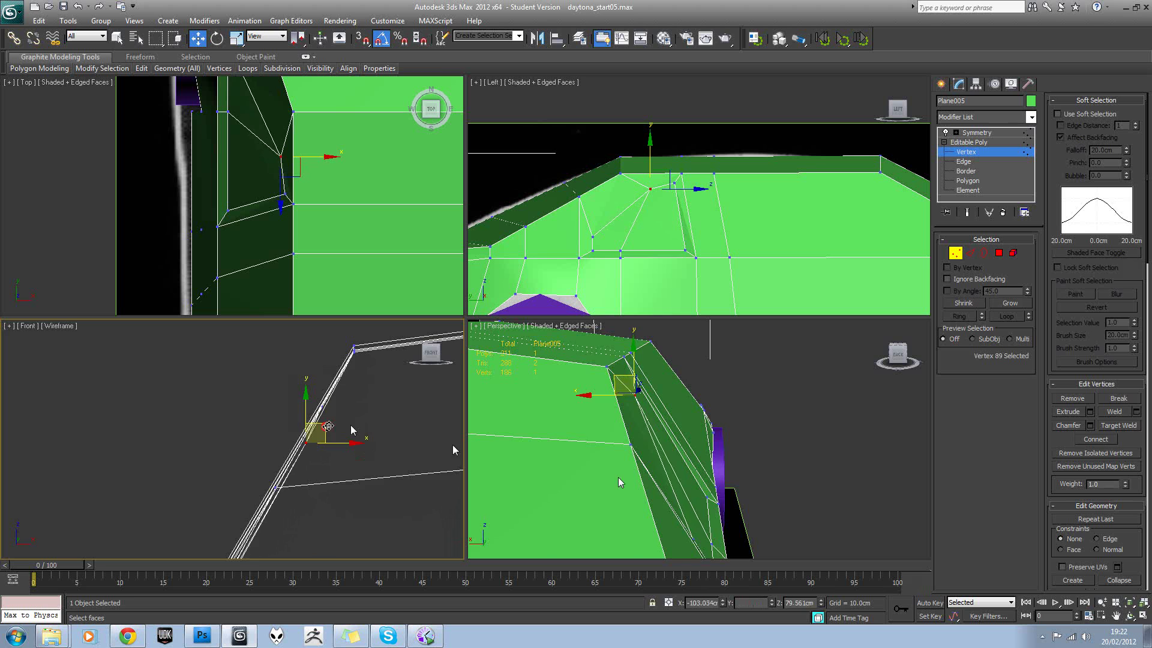
Step: Select the inset's three bottom vertices and move them together outward and slightly up onto the body-side slope in the front view
{"action": "middle_click_drag", "start_coordinate": [735, 468], "coordinate": [722, 431]}
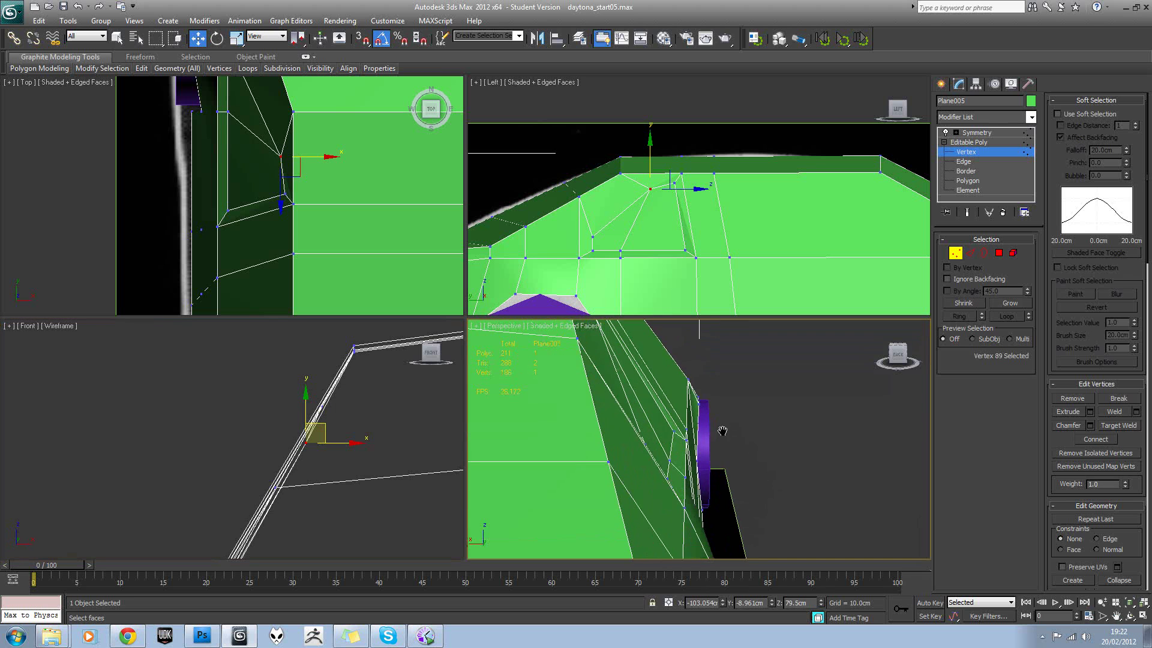
{"action": "left_click", "coordinate": [674, 431]}
{"action": "left_click", "coordinate": [670, 460], "text": "ctrl"}
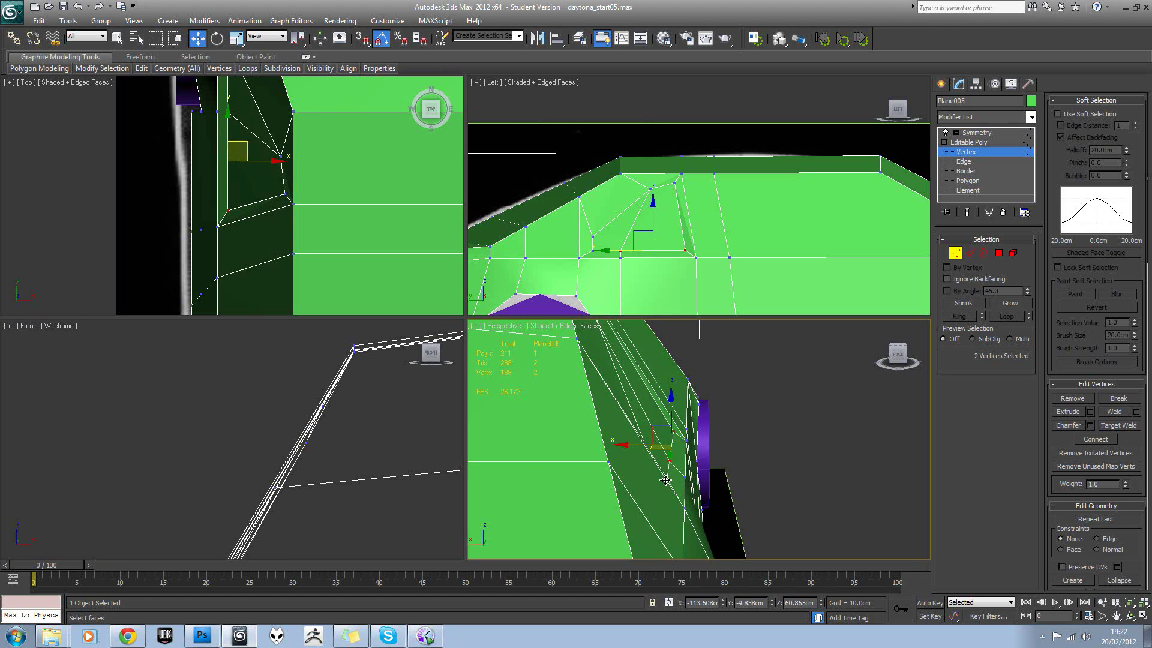
{"action": "left_click", "coordinate": [666, 480], "text": "ctrl"}
{"action": "middle_click_drag", "start_coordinate": [279, 492], "coordinate": [354, 424]}
{"action": "scroll", "coordinate": [351, 424], "scroll_direction": "down", "scroll_amount": 3}
{"action": "middle_click_drag", "start_coordinate": [270, 534], "coordinate": [318, 432]}
{"action": "scroll", "coordinate": [307, 468], "scroll_direction": "up", "scroll_amount": 3}
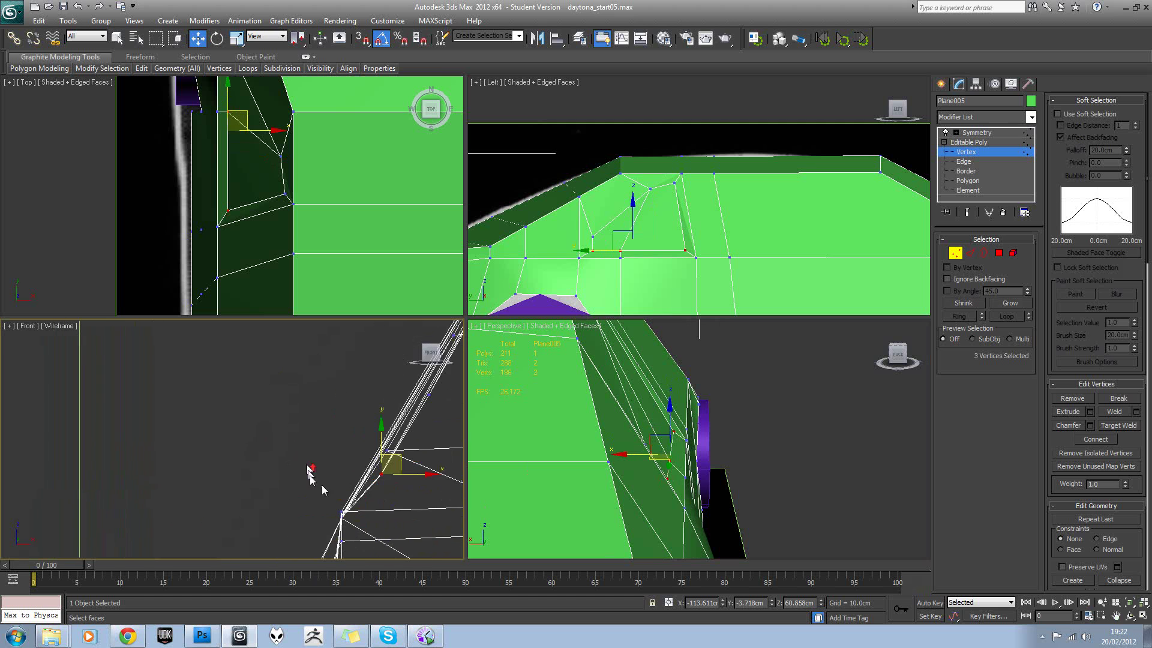
{"action": "left_click_drag", "start_coordinate": [404, 465], "coordinate": [384, 456]}
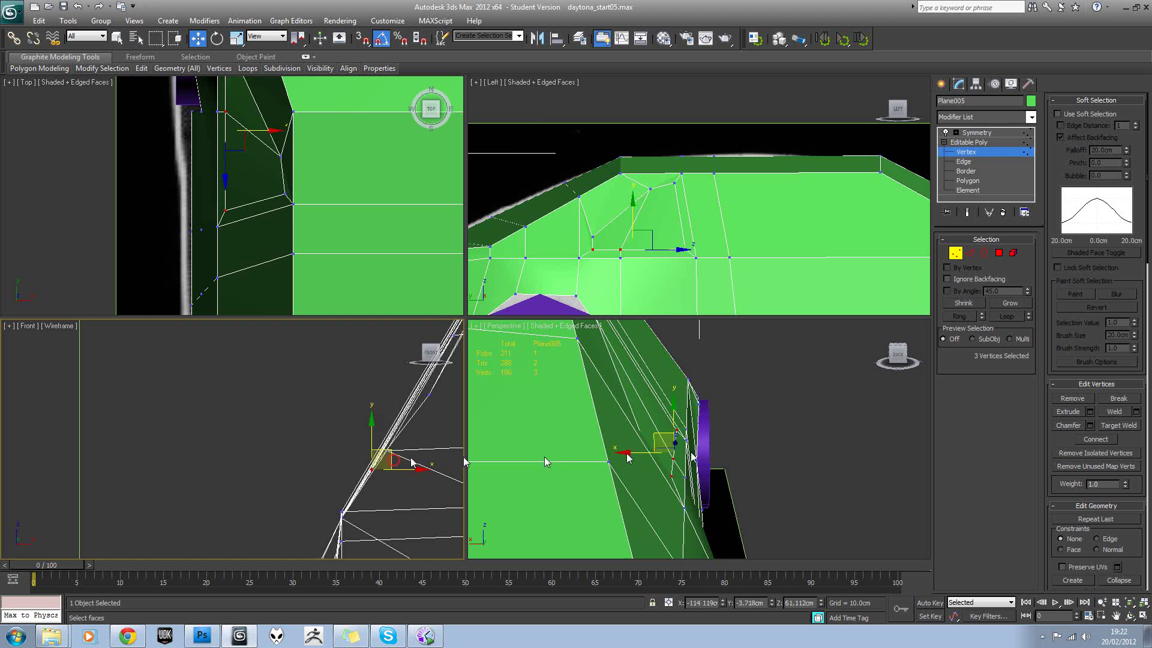
Step: Move the inset's rear upper vertex slightly outward and up onto the slope in the front view, then check the window from several angles
{"action": "middle_click_drag", "start_coordinate": [729, 447], "coordinate": [647, 400], "text": "alt"}
{"action": "left_click", "coordinate": [666, 389]}
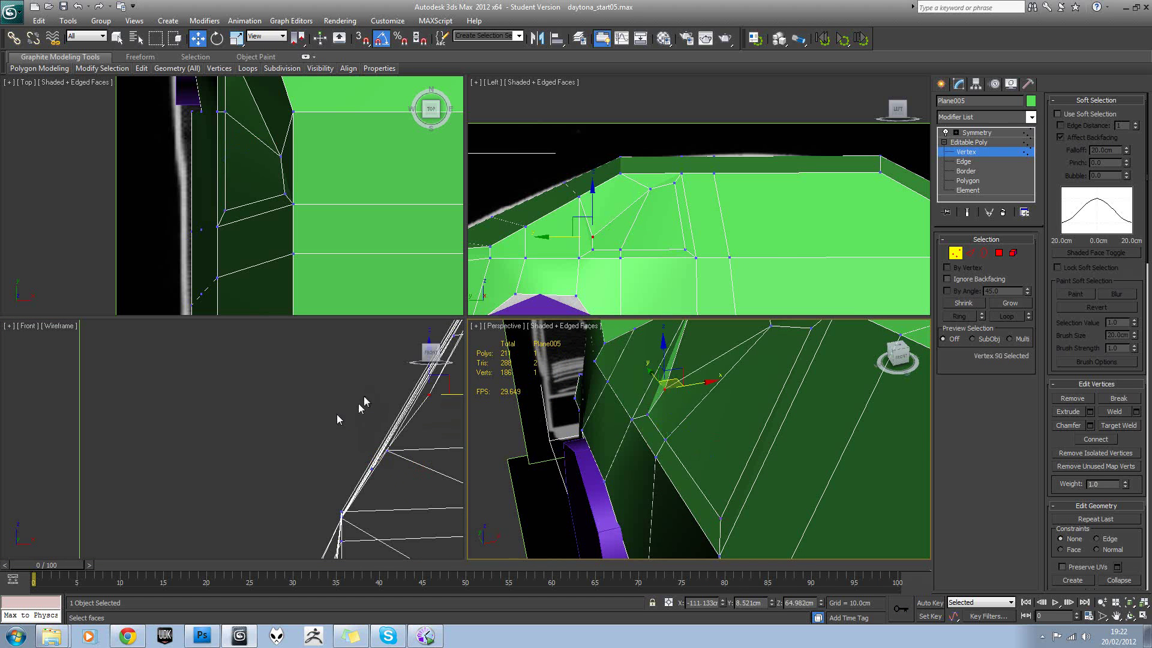
{"action": "middle_click_drag", "start_coordinate": [364, 396], "coordinate": [330, 415]}
{"action": "left_click_drag", "start_coordinate": [415, 399], "coordinate": [405, 397]}
{"action": "middle_click_drag", "start_coordinate": [696, 428], "coordinate": [887, 427], "text": "alt"}
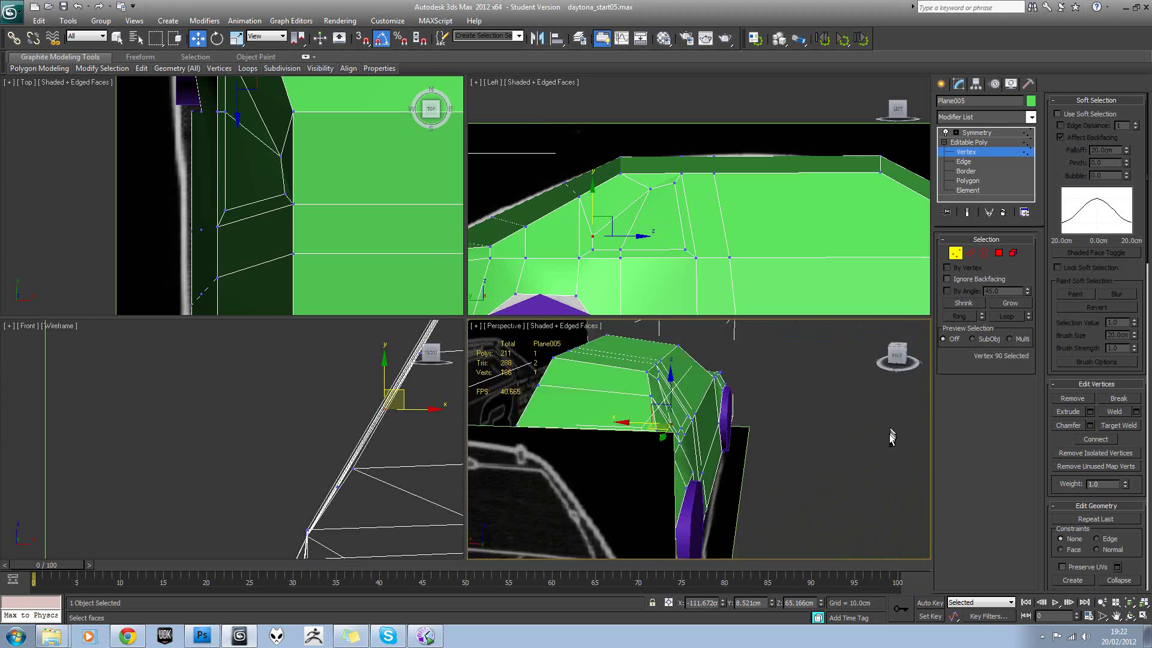
{"action": "middle_click_drag", "start_coordinate": [890, 436], "coordinate": [660, 399], "text": "alt"}
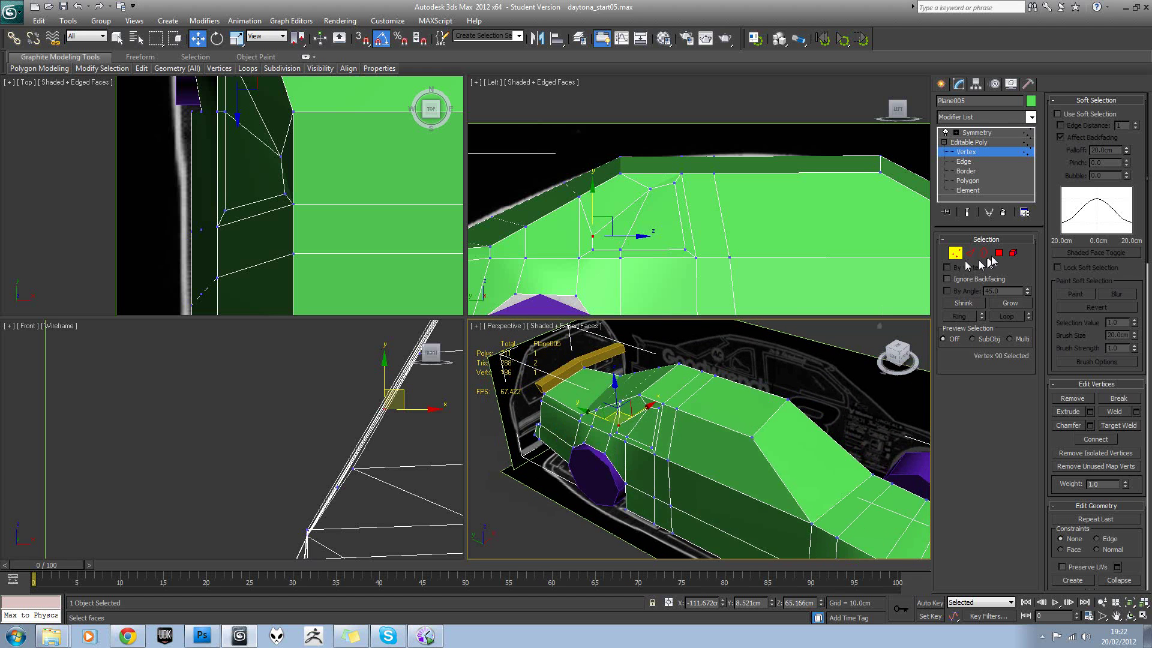
Step: Select the windscreen polygon and show the end result with the mirrored half of the car
{"action": "left_click", "coordinate": [998, 253]}
{"action": "left_click", "coordinate": [802, 457]}
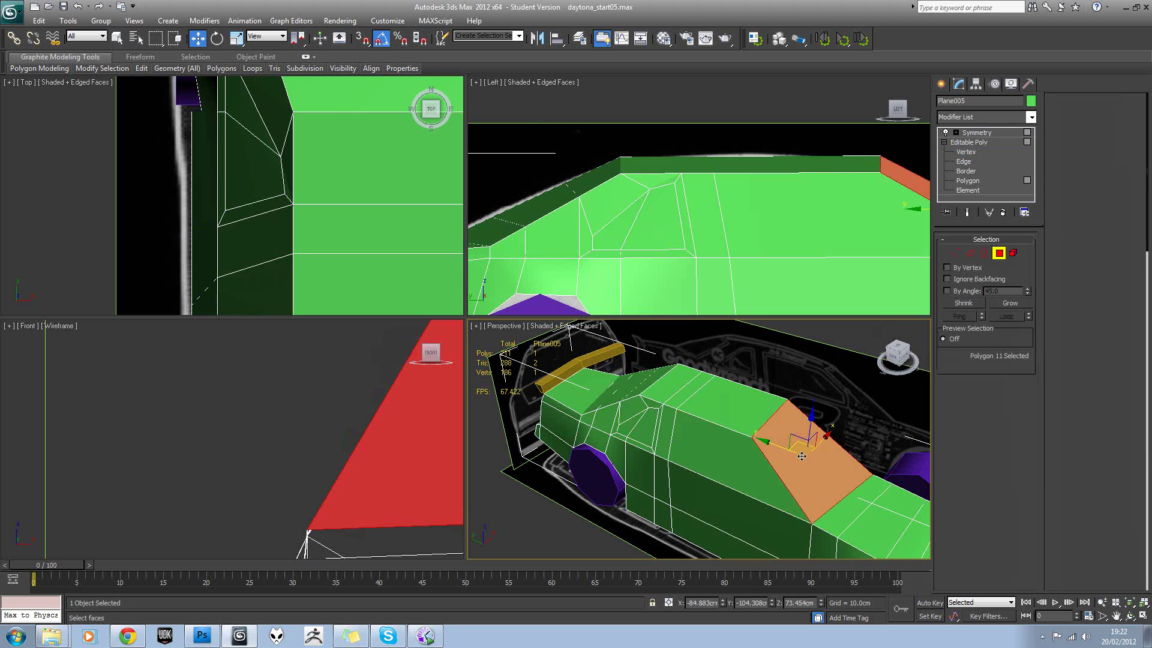
{"action": "left_click", "coordinate": [966, 213]}
{"action": "middle_click_drag", "start_coordinate": [795, 414], "coordinate": [769, 424], "text": "alt"}
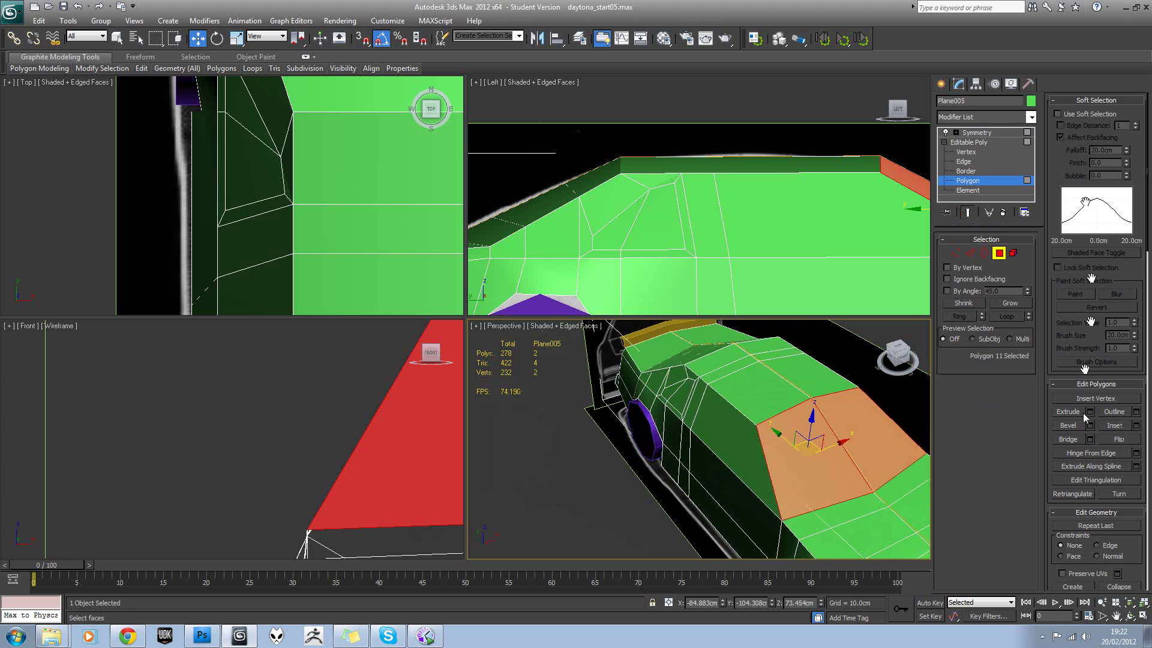
{"action": "left_click_drag", "start_coordinate": [1129, 544], "coordinate": [1128, 440]}
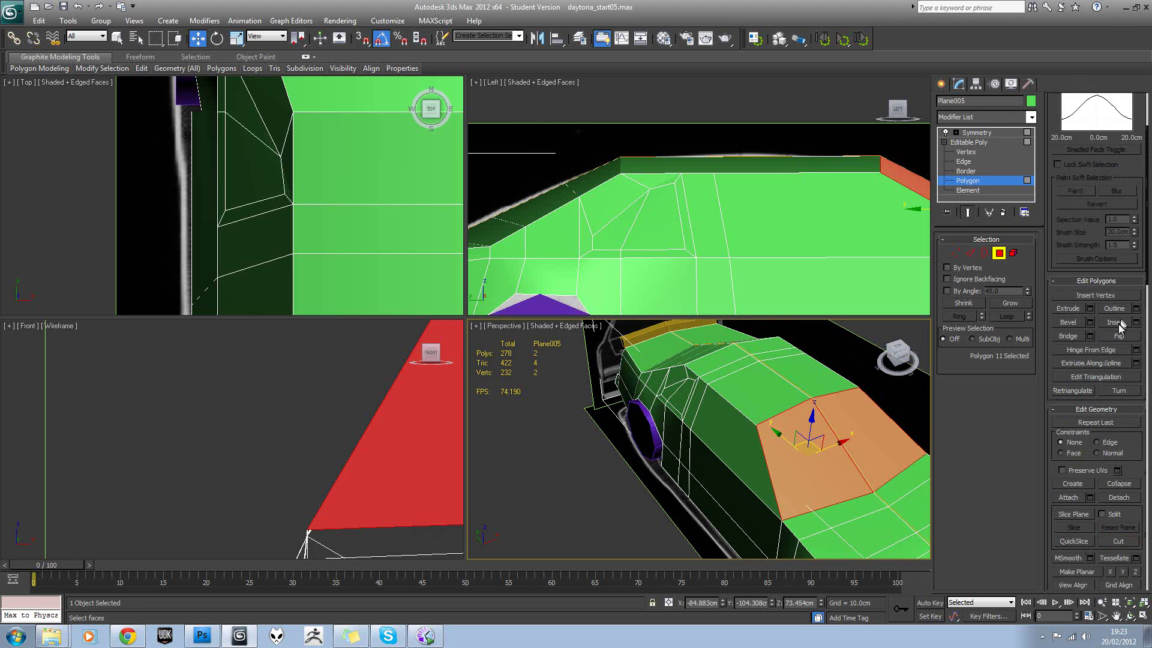
{"action": "left_click", "coordinate": [1116, 323]}
{"action": "left_click_drag", "start_coordinate": [798, 443], "coordinate": [801, 454]}
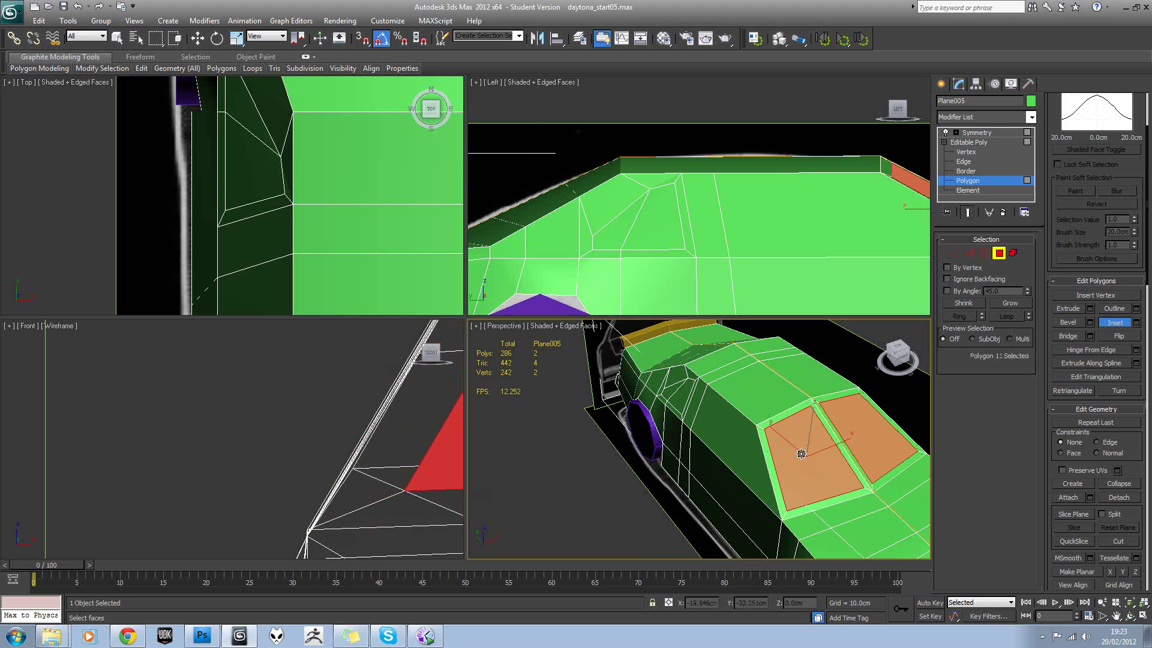
{"action": "right_click", "coordinate": [810, 451]}
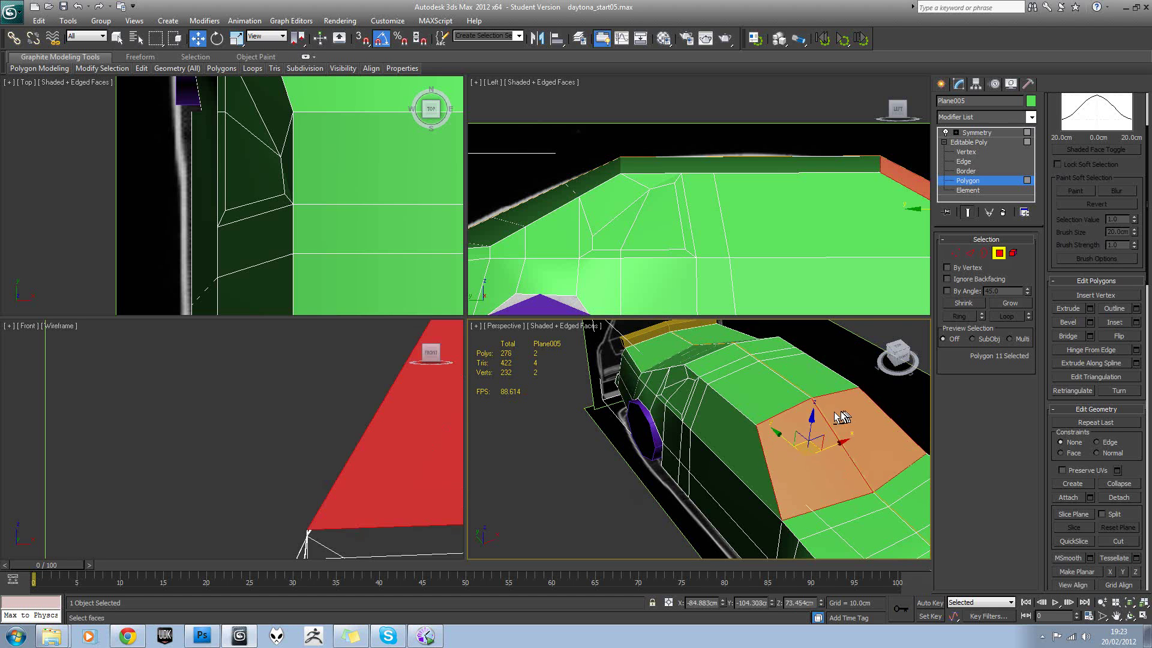
Step: Inset the windscreen polygon by a narrow margin to form the window outline, then return to the Move tool
{"action": "middle_click_drag", "start_coordinate": [841, 417], "coordinate": [847, 443], "text": "alt"}
{"action": "left_click", "coordinate": [1114, 322]}
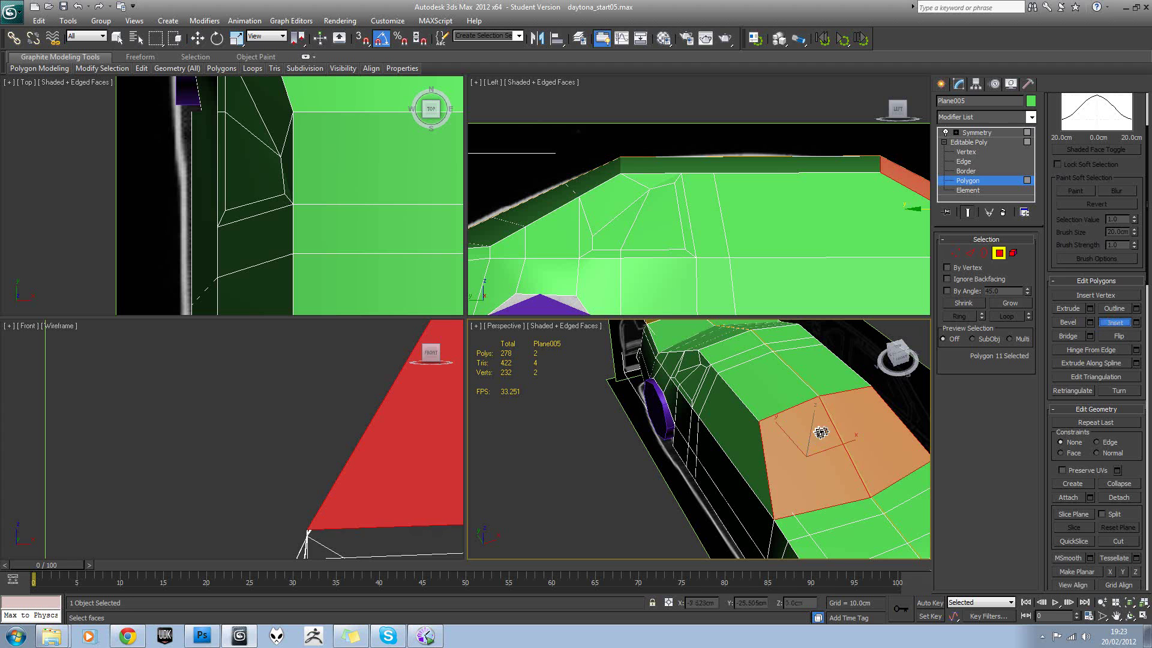
{"action": "left_click_drag", "start_coordinate": [815, 434], "coordinate": [822, 439]}
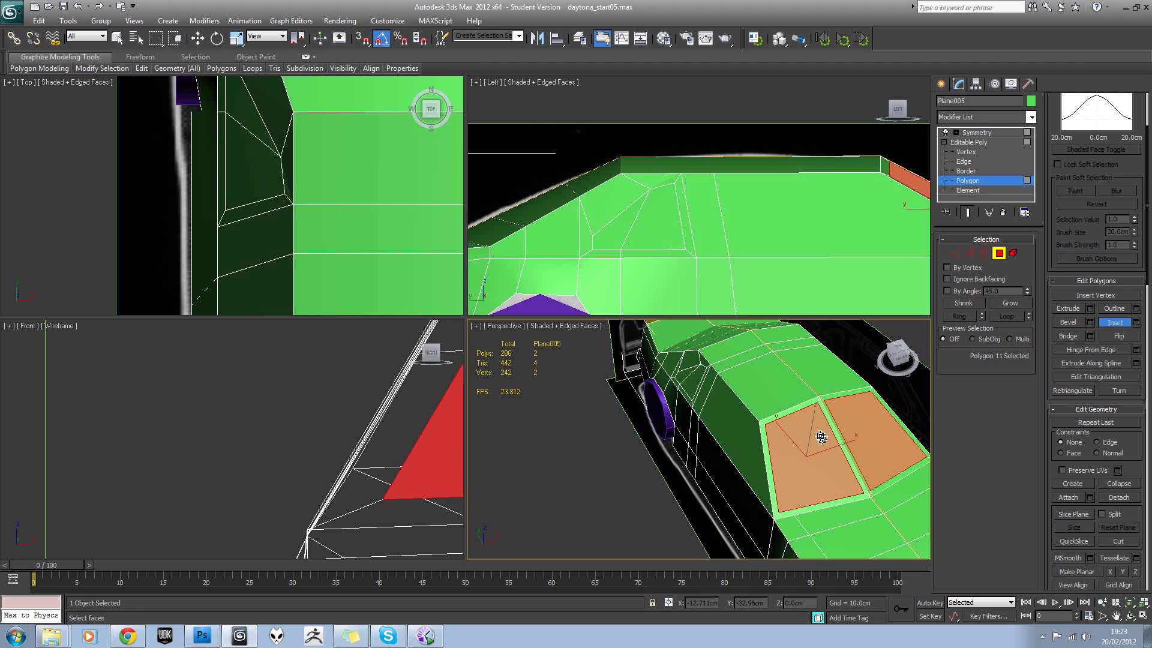
{"action": "middle_click_drag", "start_coordinate": [822, 437], "coordinate": [706, 431], "text": "alt"}
{"action": "key", "text": "w"}
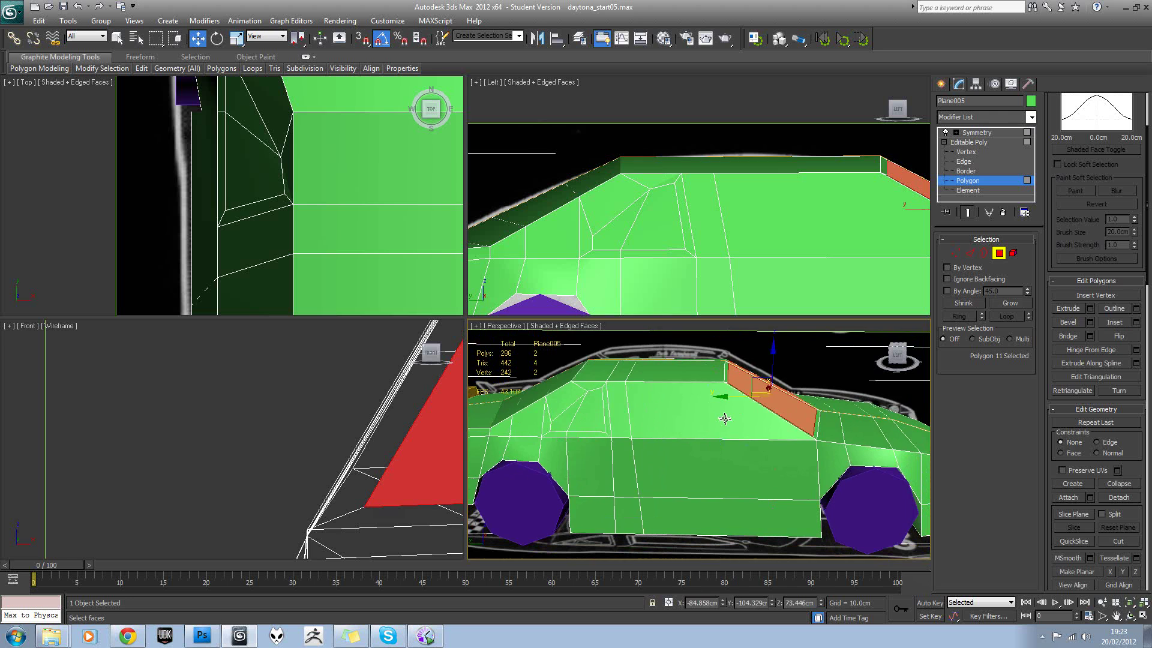
Step: Check the side against the blueprint and add a SwiftLoop edge loop down the body side just behind the windscreen pillar
{"action": "right_click", "coordinate": [721, 253]}
{"action": "key", "text": "alt+x"}
{"action": "middle_click_drag", "start_coordinate": [772, 206], "coordinate": [635, 199]}
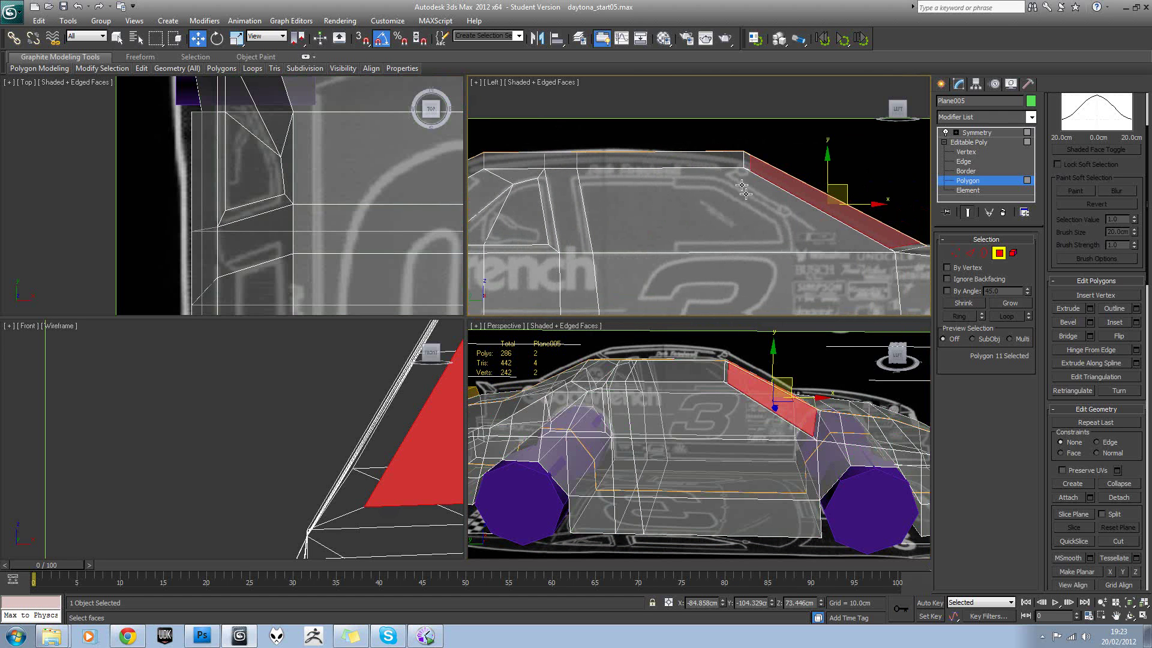
{"action": "scroll", "coordinate": [735, 424], "scroll_direction": "down", "scroll_amount": 4}
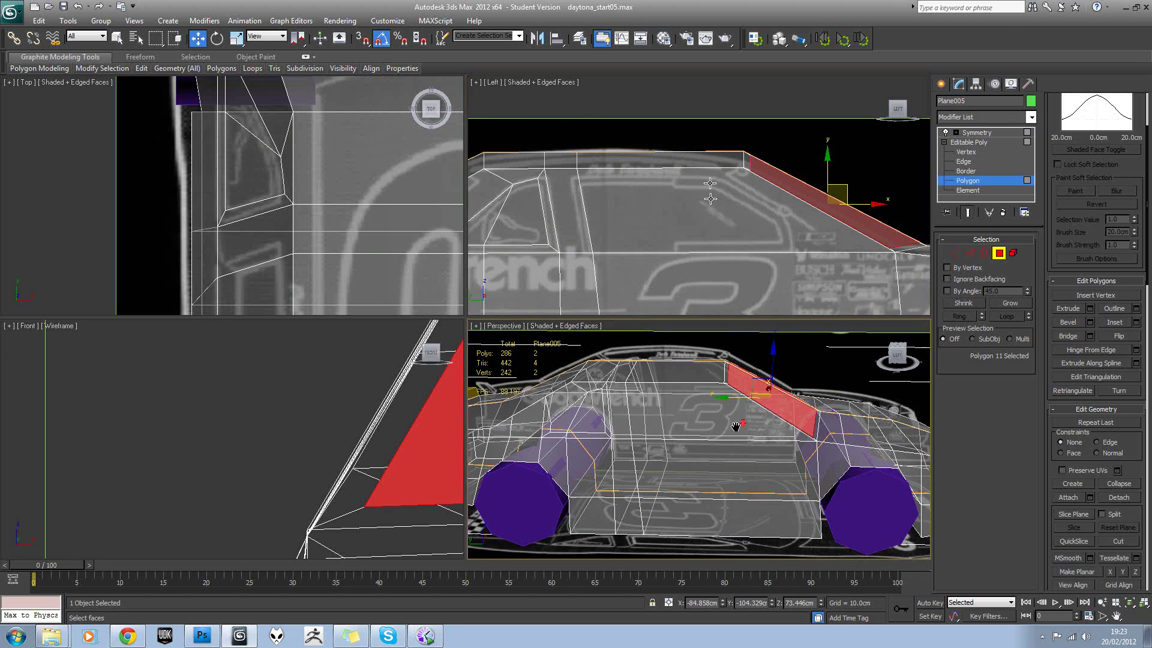
{"action": "key", "text": "alt+x"}
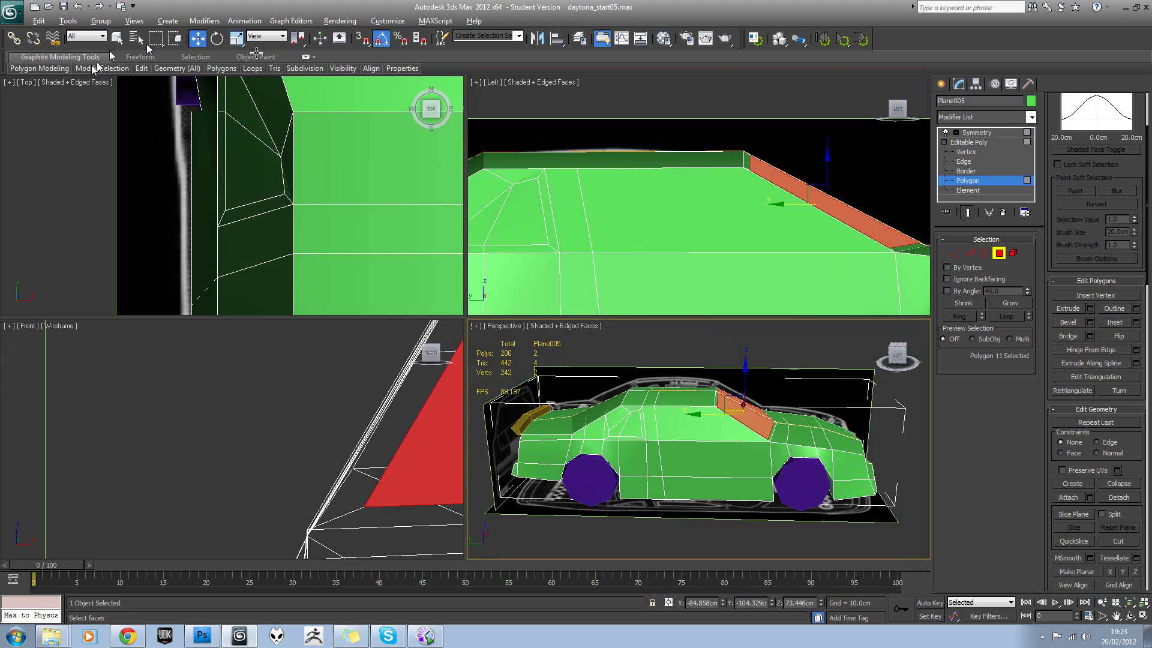
{"action": "mouse_move", "coordinate": [177, 68]}
{"action": "left_click", "coordinate": [239, 102]}
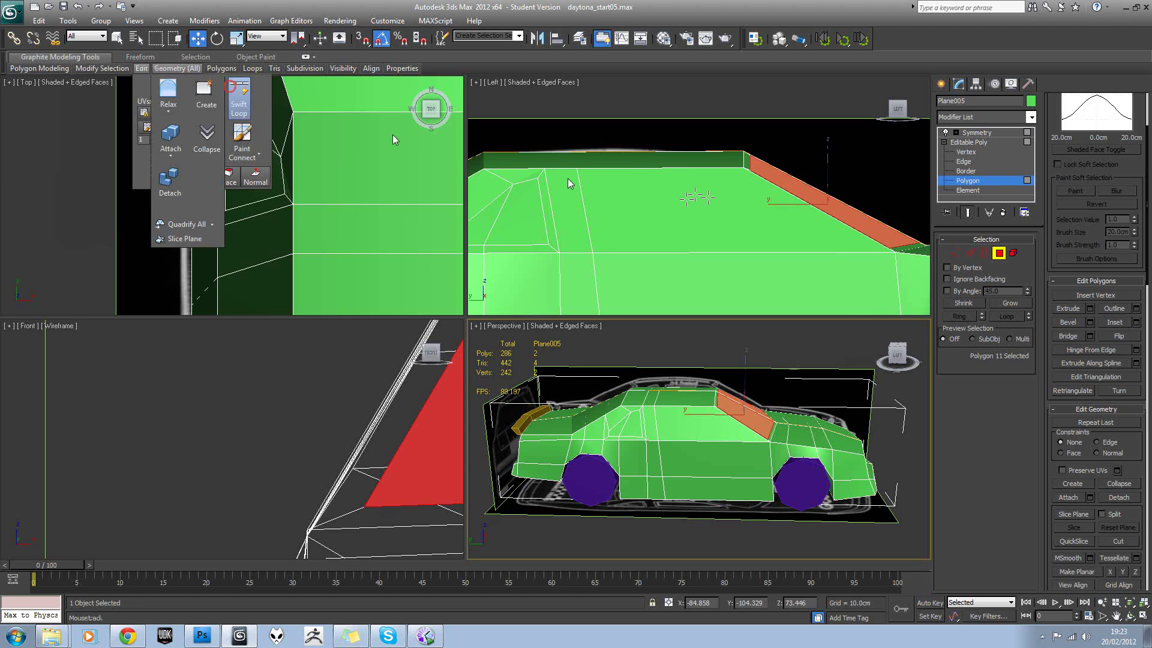
{"action": "left_click", "coordinate": [727, 193]}
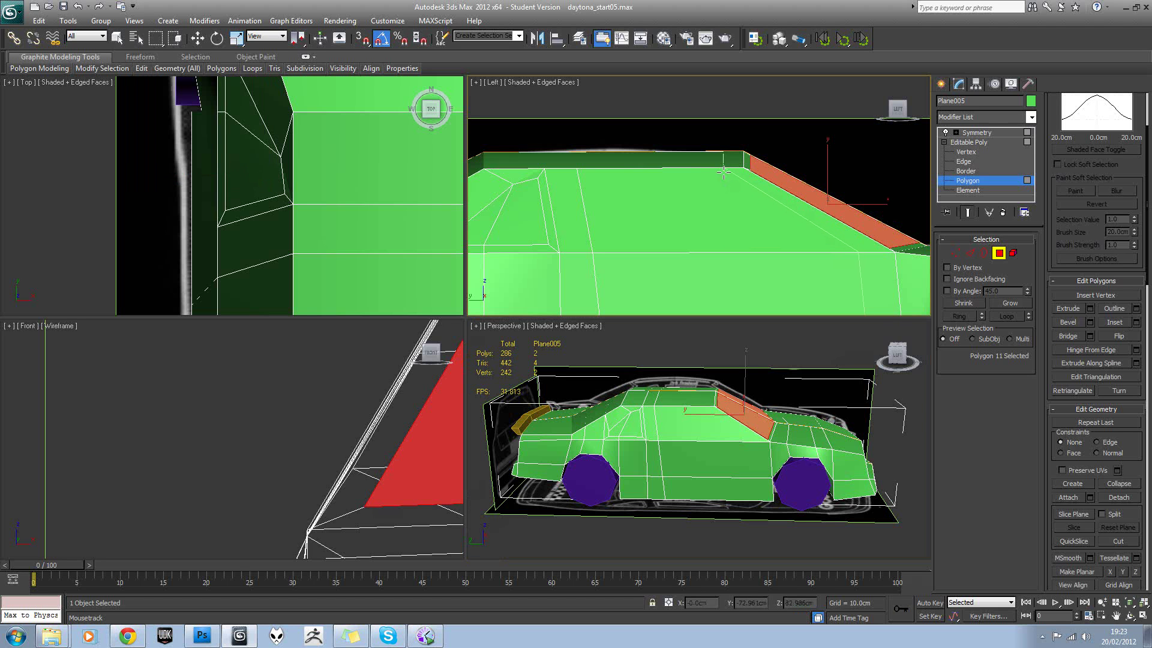
{"action": "left_click", "coordinate": [724, 172]}
{"action": "right_click", "coordinate": [766, 221]}
Step: Switch to vertex editing with the whole body side in view, and turn on Expert Mode to enlarge the viewports
{"action": "middle_click_drag", "start_coordinate": [811, 228], "coordinate": [754, 205]}
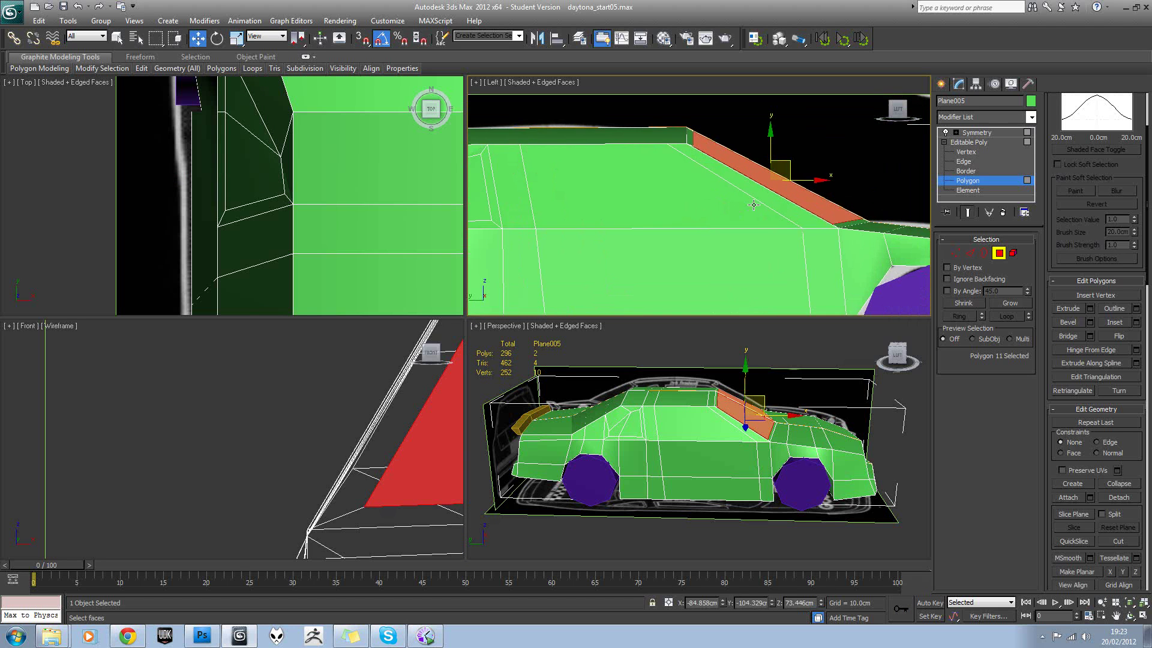
{"action": "left_click", "coordinate": [957, 253]}
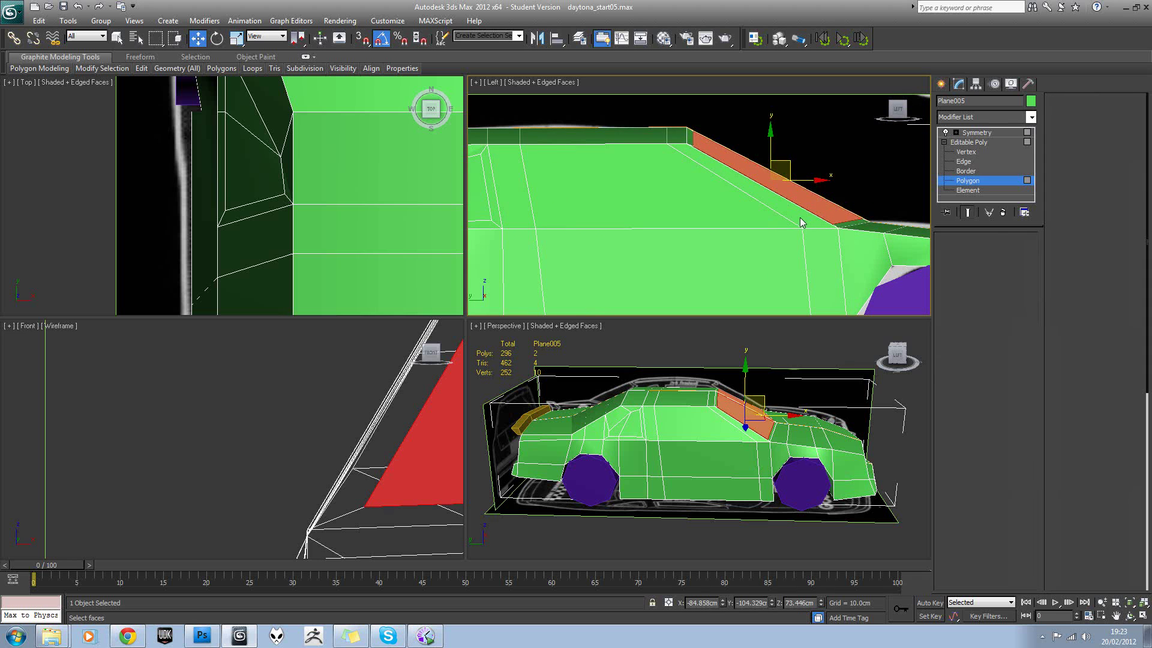
{"action": "scroll", "coordinate": [801, 223], "scroll_direction": "down", "scroll_amount": 5}
{"action": "key", "text": "1"}
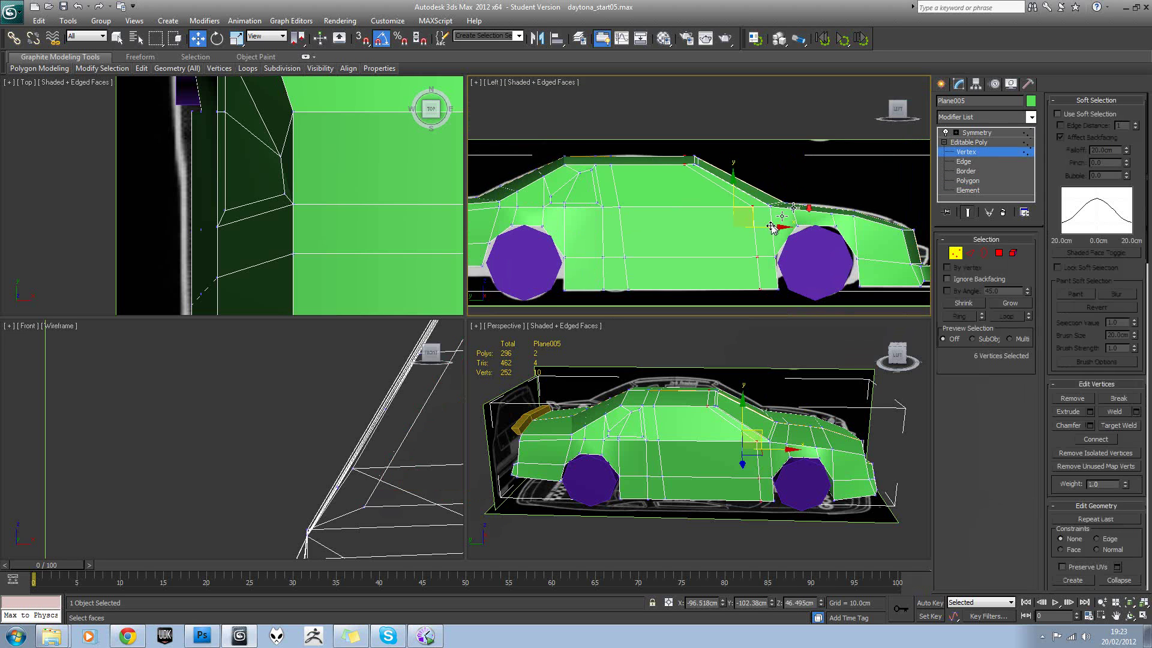
{"action": "key", "text": "ctrl+x"}
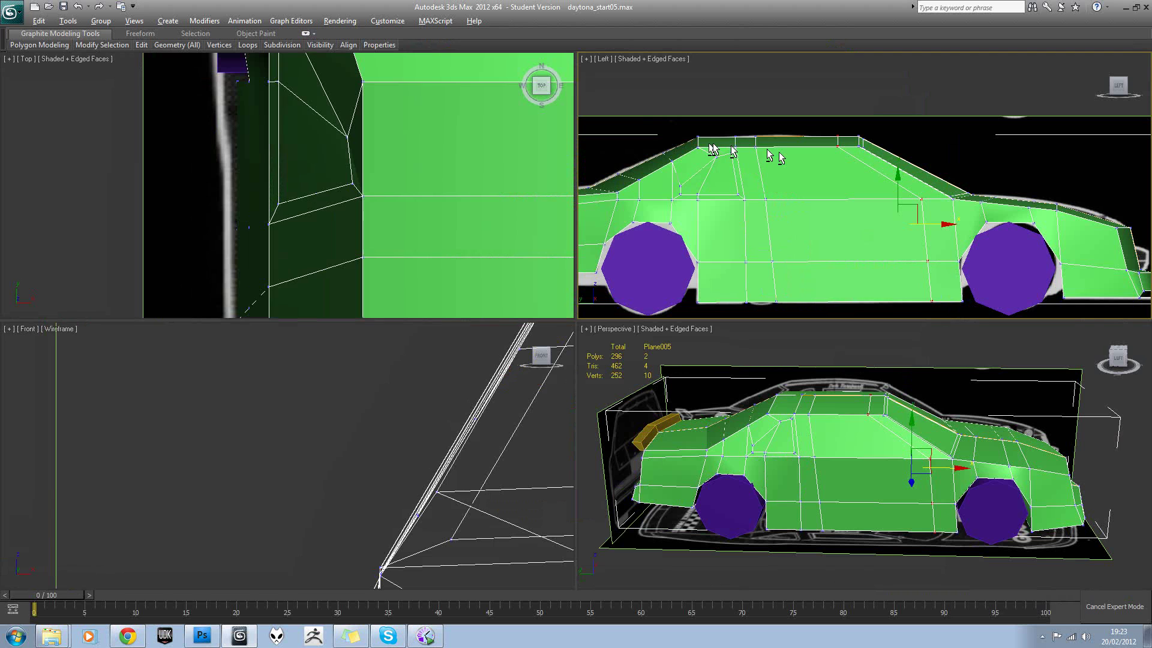
Step: Make the car body see-through over the blueprint, leave Expert Mode and switch to polygon editing with the vertices deselected
{"action": "key", "text": "alt+x"}
{"action": "key", "text": "ctrl+x"}
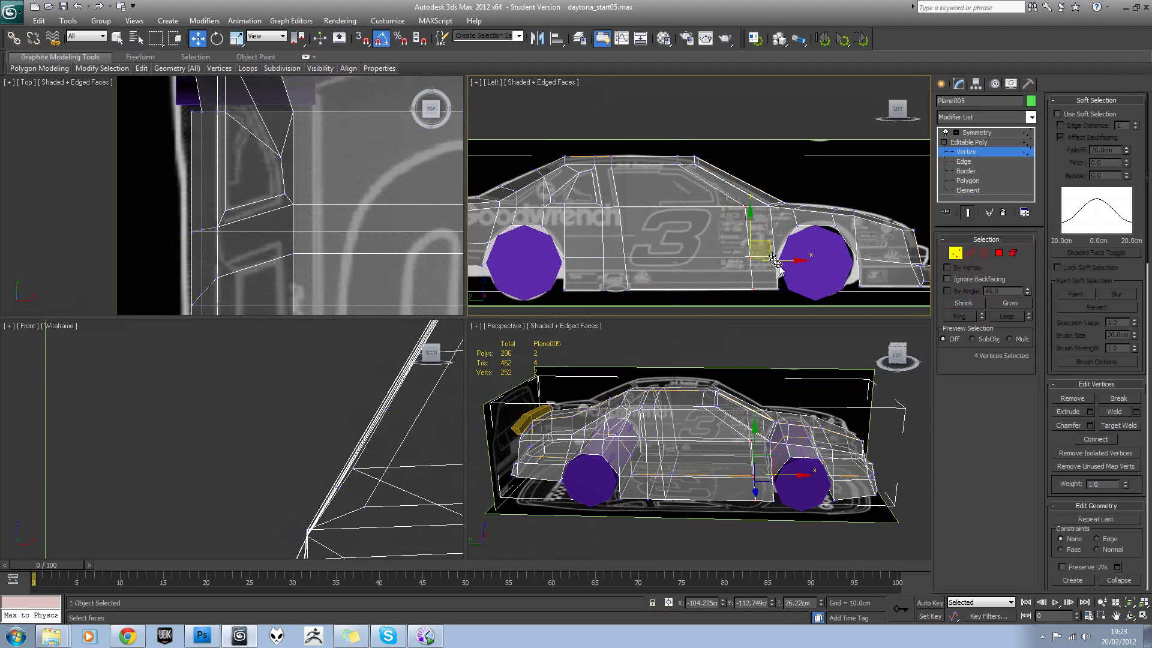
{"action": "left_click", "coordinate": [782, 270]}
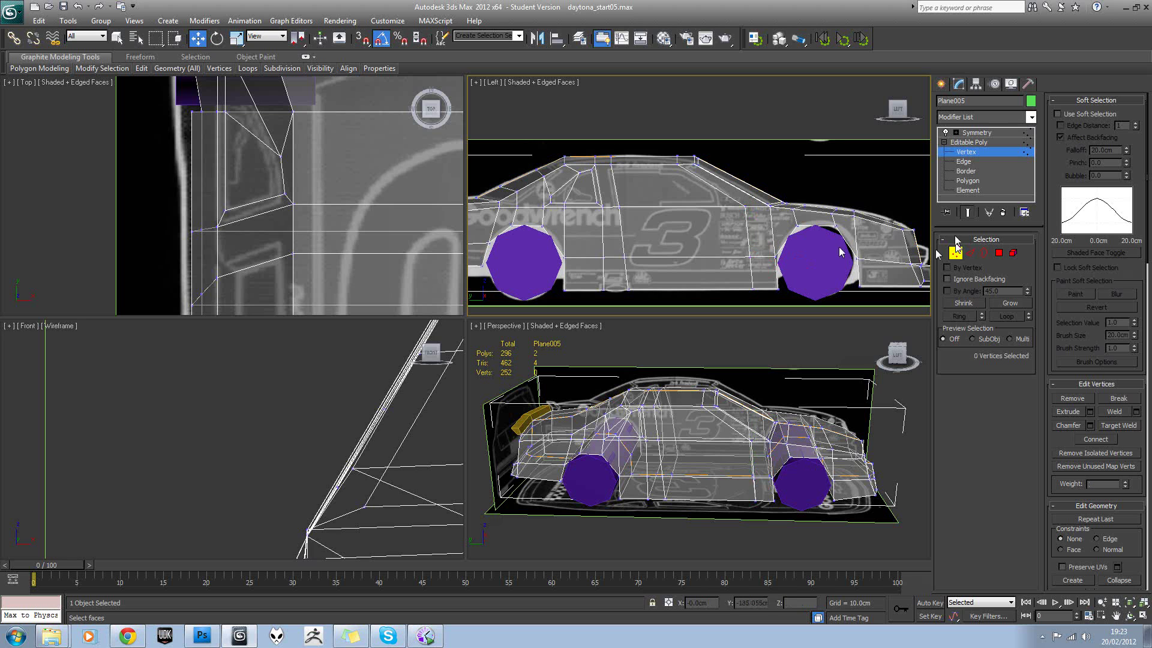
{"action": "left_click", "coordinate": [999, 254]}
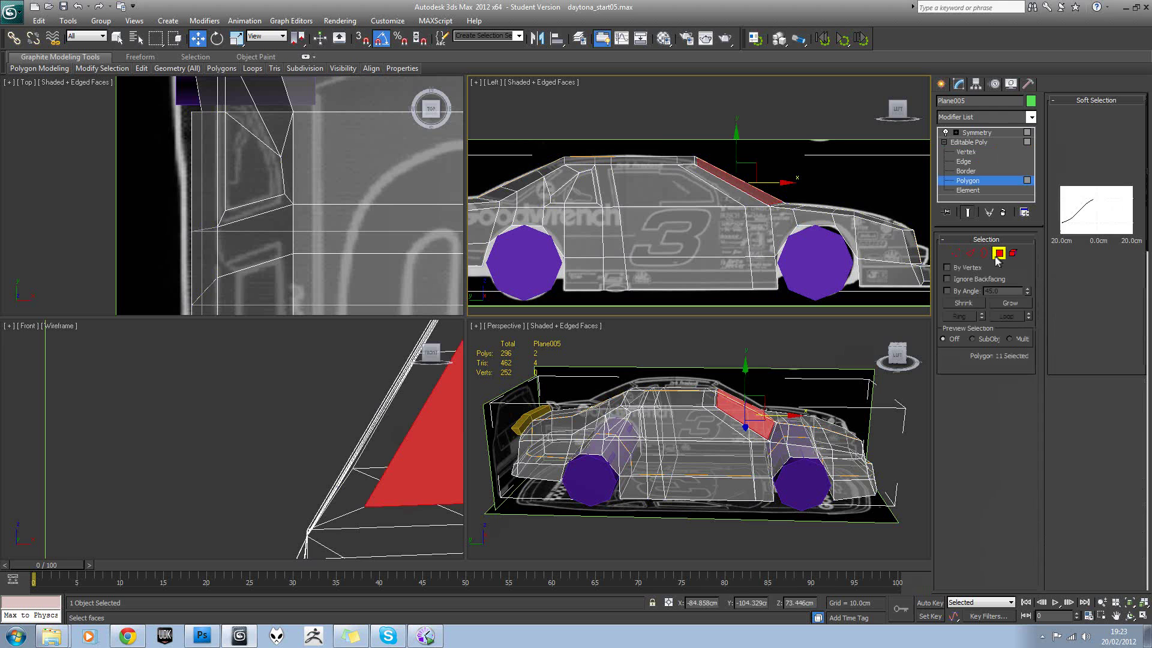
Step: Inset the front side window polygon by a narrow margin to form the window outline, and deselect it
{"action": "left_click", "coordinate": [654, 183]}
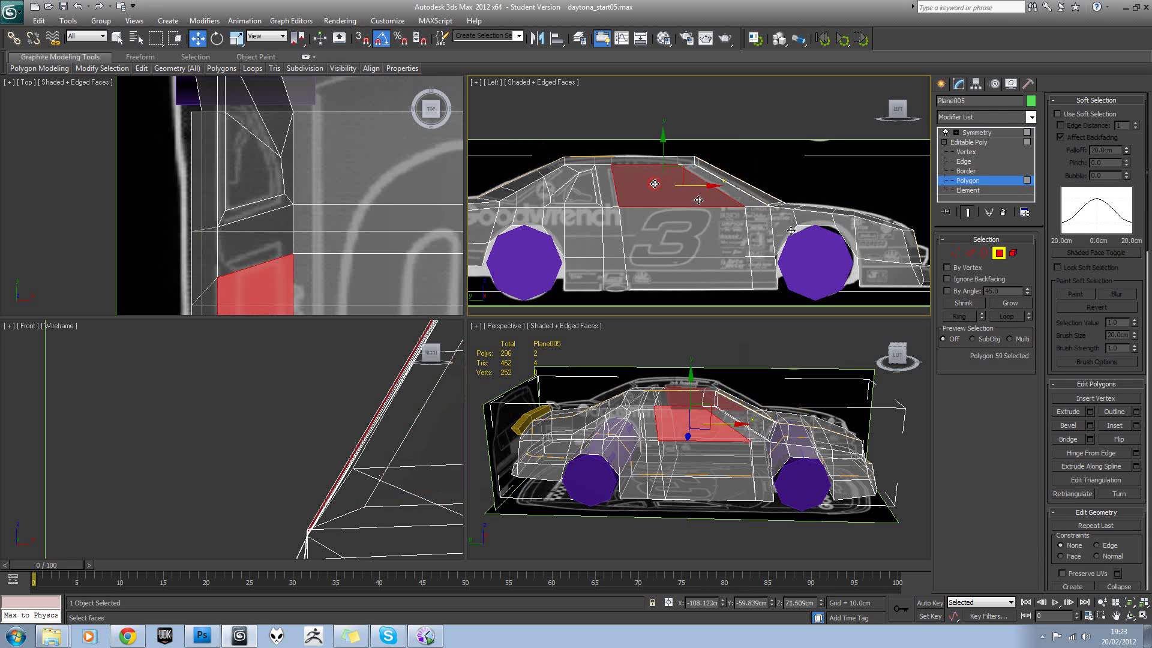
{"action": "left_click", "coordinate": [1115, 425]}
{"action": "left_click_drag", "start_coordinate": [658, 201], "coordinate": [665, 202]}
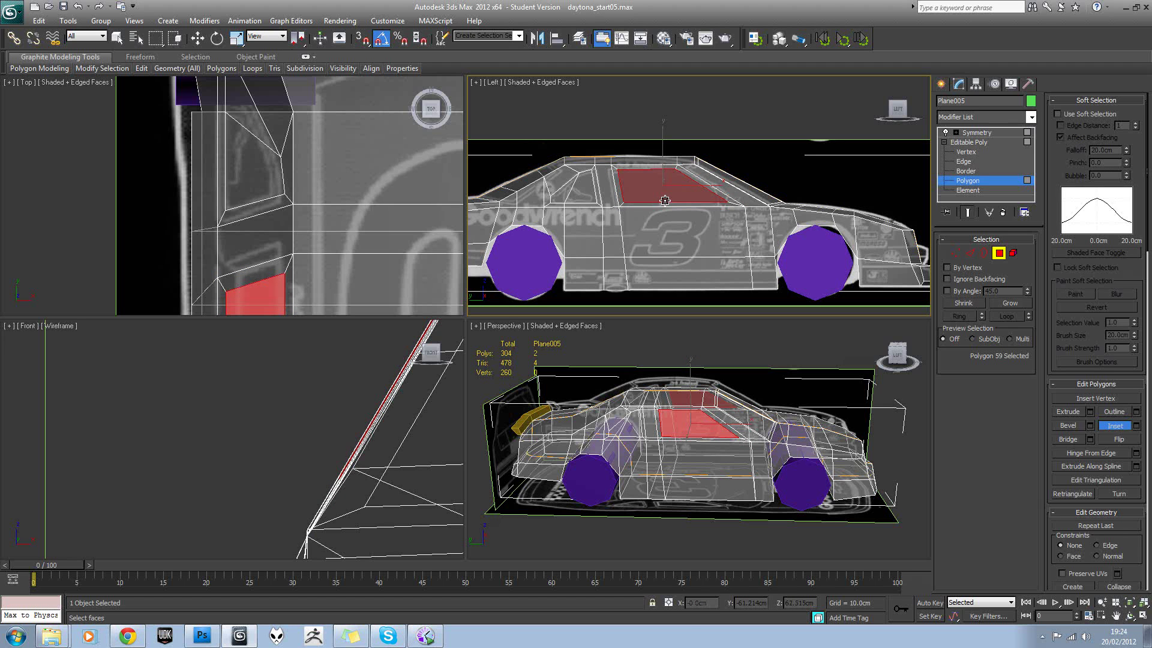
{"action": "key", "text": "w"}
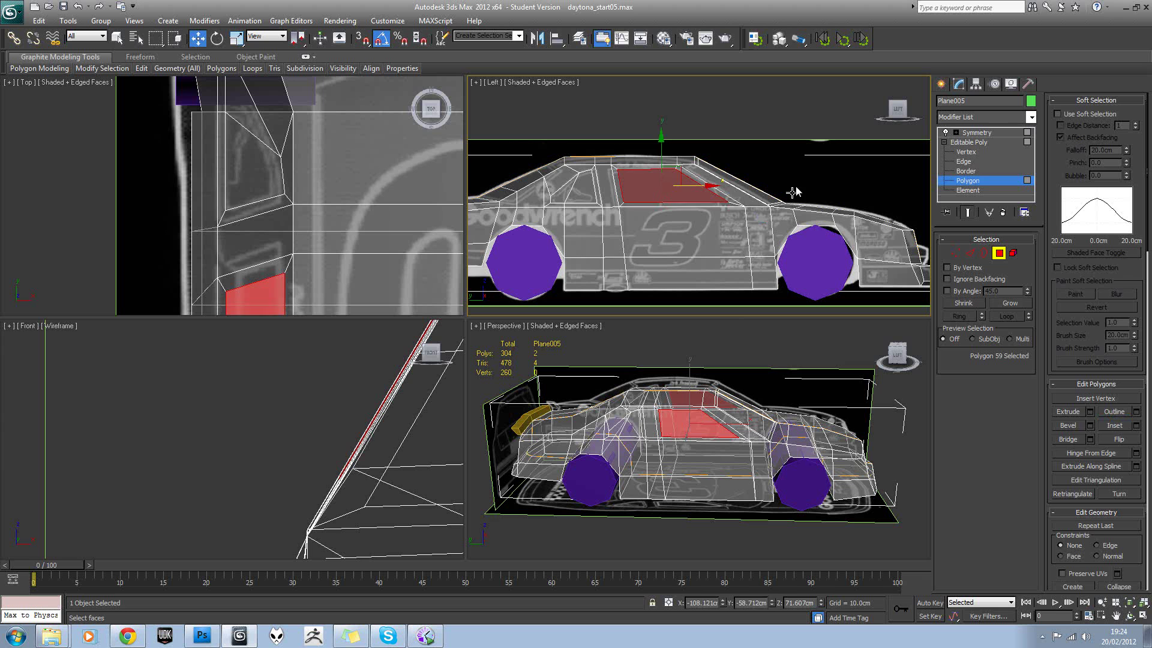
{"action": "left_click", "coordinate": [789, 191]}
Step: Change the side viewport to an angled perspective view and turn off the body's see-through display
{"action": "middle_click_drag", "start_coordinate": [777, 201], "coordinate": [714, 217], "text": "alt"}
{"action": "key", "text": "p"}
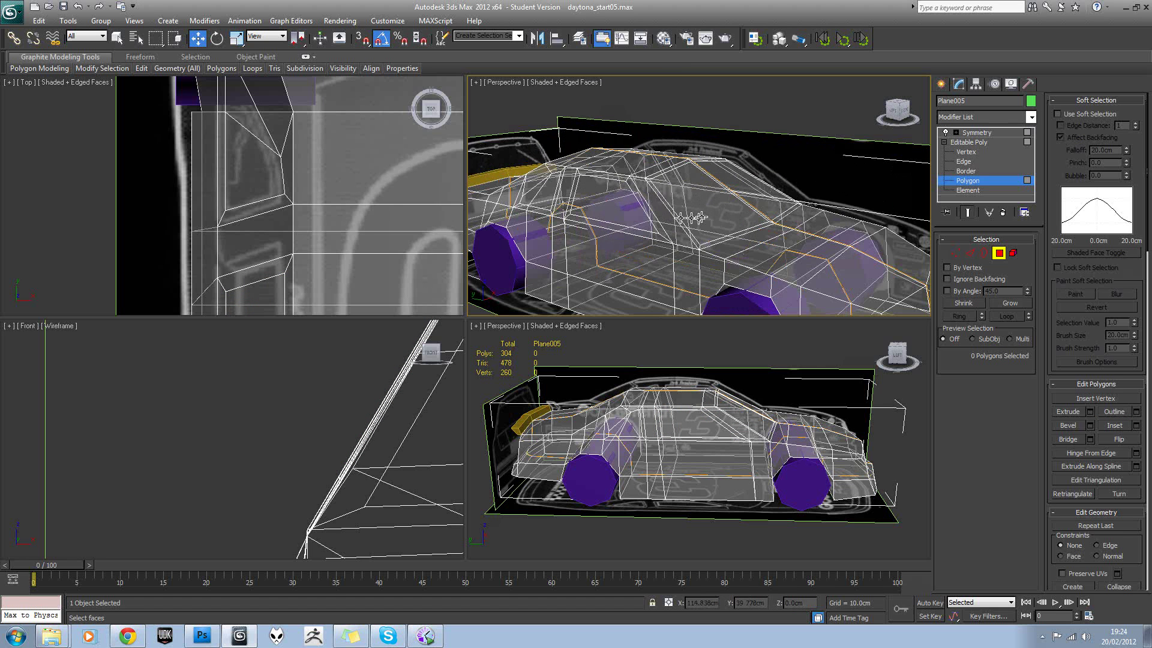
{"action": "scroll", "coordinate": [671, 223], "scroll_direction": "up", "scroll_amount": 3}
{"action": "key", "text": "alt+x"}
{"action": "mouse_move", "coordinate": [670, 228]}
{"action": "middle_mouse_down", "text": "alt"}
{"action": "mouse_move", "coordinate": [690, 228]}
{"action": "mouse_move", "coordinate": [643, 230]}
{"action": "mouse_move", "coordinate": [734, 230]}
{"action": "mouse_move", "coordinate": [691, 226]}
{"action": "middle_mouse_up", "text": "alt"}
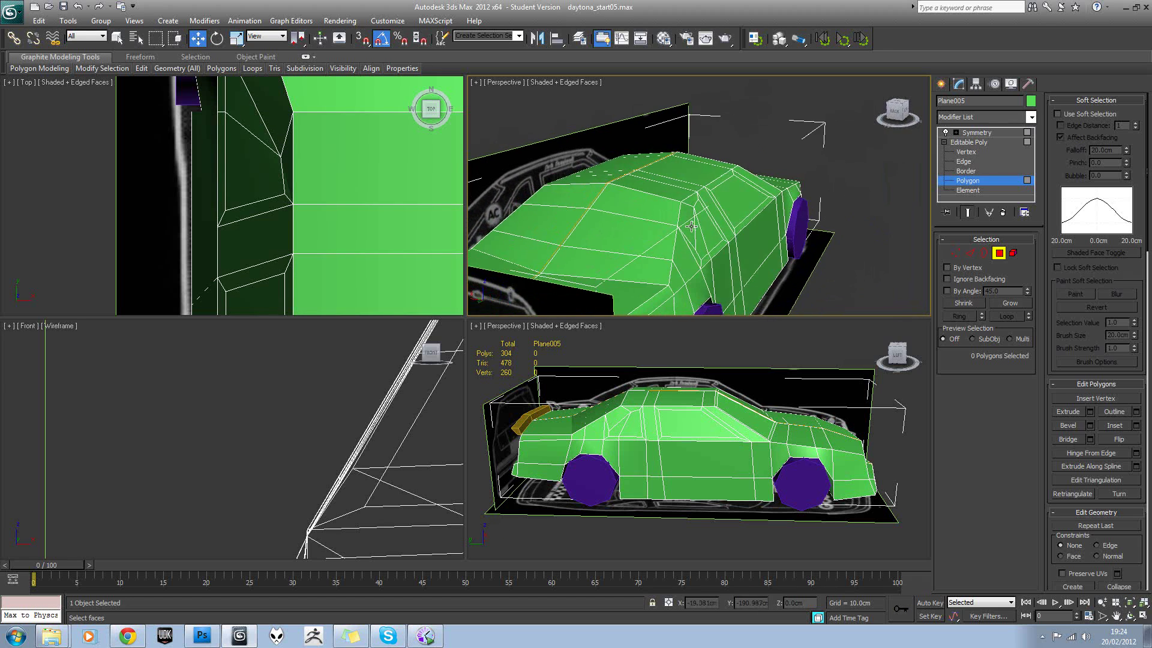
Step: Try to inset the three rear window polygons together by a narrow margin, and undo the inset
{"action": "left_click", "coordinate": [612, 210]}
{"action": "left_click", "coordinate": [606, 227], "text": "ctrl"}
{"action": "left_click", "coordinate": [596, 255], "text": "ctrl"}
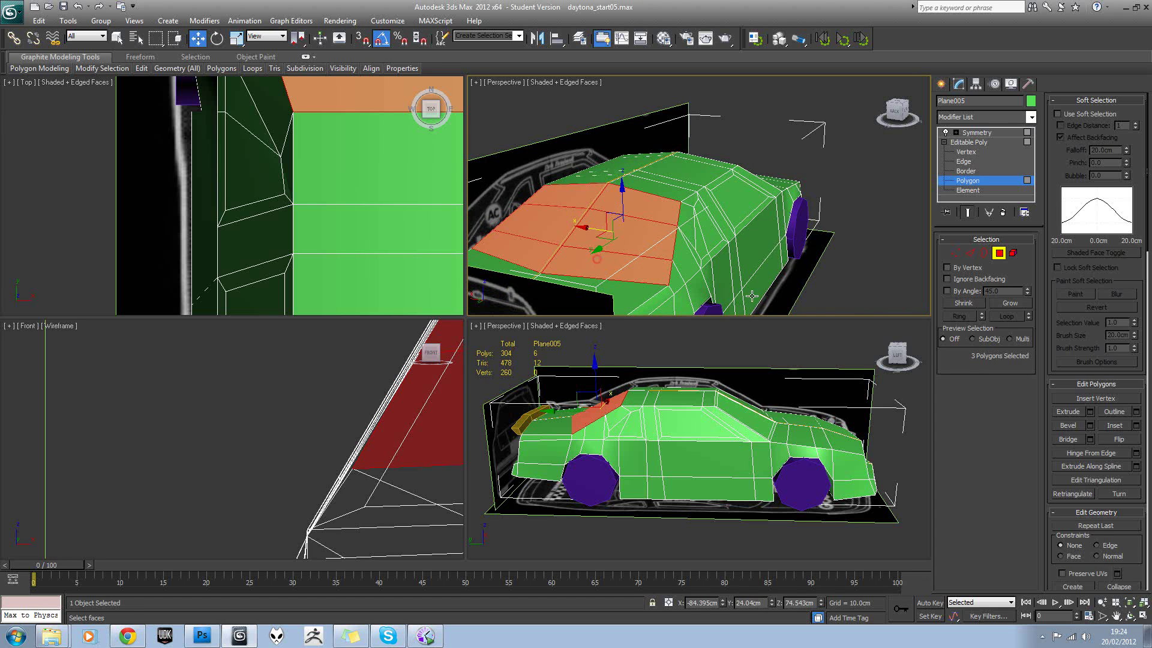
{"action": "left_click", "coordinate": [1110, 426]}
{"action": "left_click_drag", "start_coordinate": [610, 237], "coordinate": [616, 243]}
{"action": "middle_click_drag", "start_coordinate": [639, 239], "coordinate": [795, 144], "text": "alt"}
{"action": "key", "text": "ctrl+z"}
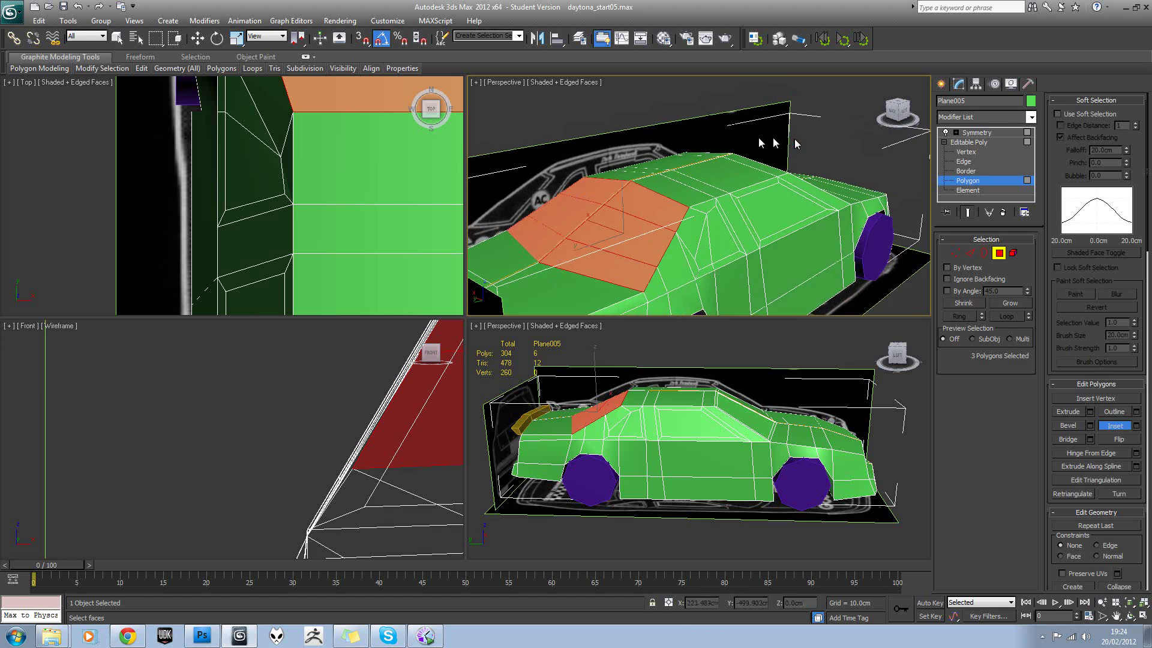
Step: Cut a narrow window outline just inside the edges of the rear window with the Cut tool
{"action": "key", "text": "w"}
{"action": "left_click", "coordinate": [808, 137]}
{"action": "scroll", "coordinate": [1138, 478], "scroll_direction": "down", "scroll_amount": 5}
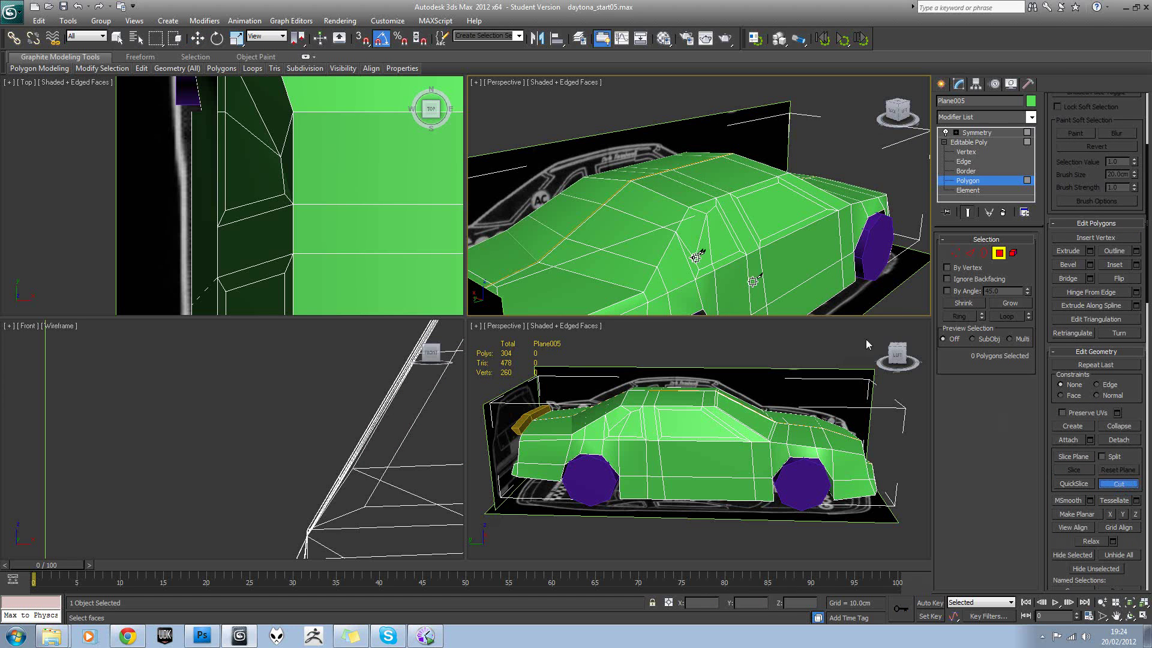
{"action": "left_click", "coordinate": [628, 184]}
{"action": "left_click", "coordinate": [682, 209]}
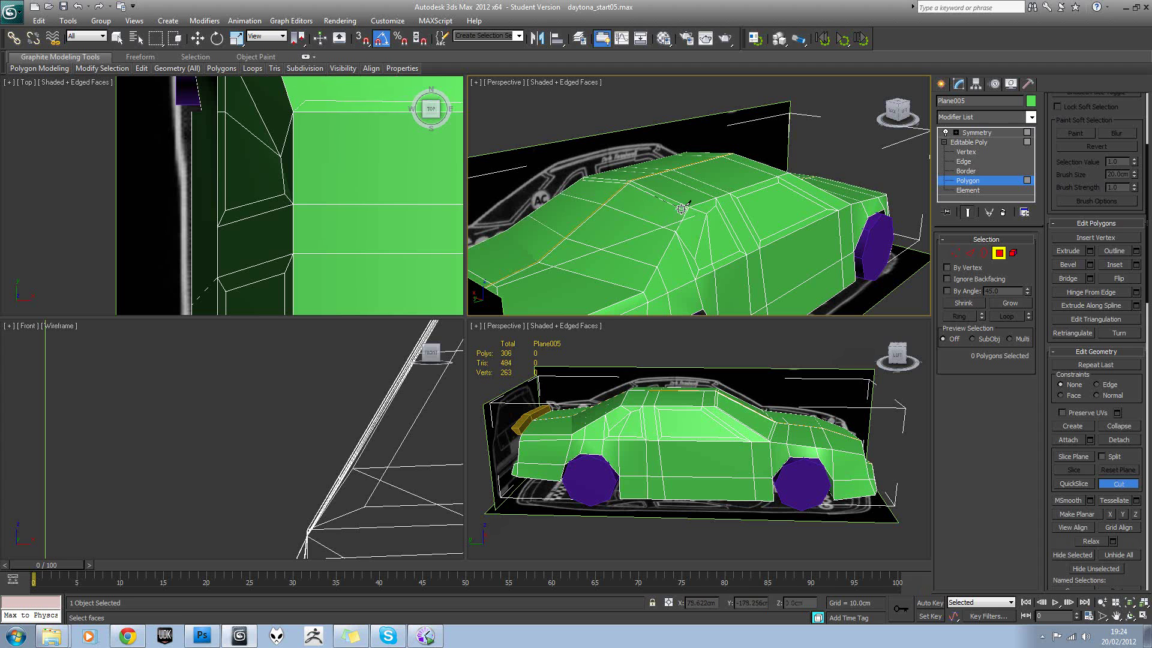
{"action": "left_click", "coordinate": [642, 278]}
{"action": "left_click", "coordinate": [639, 286]}
{"action": "key", "text": "ctrl+z"}
{"action": "middle_click_drag", "start_coordinate": [743, 214], "coordinate": [727, 159], "text": "alt"}
{"action": "right_click", "coordinate": [727, 224]}
Step: Delete the thin inset strip polygon that runs along the centre line of the windscreen
{"action": "scroll", "coordinate": [715, 220], "scroll_direction": "up", "scroll_amount": 2}
{"action": "scroll", "coordinate": [698, 192], "scroll_direction": "down", "scroll_amount": 2}
{"action": "scroll", "coordinate": [727, 159], "scroll_direction": "up", "scroll_amount": 8}
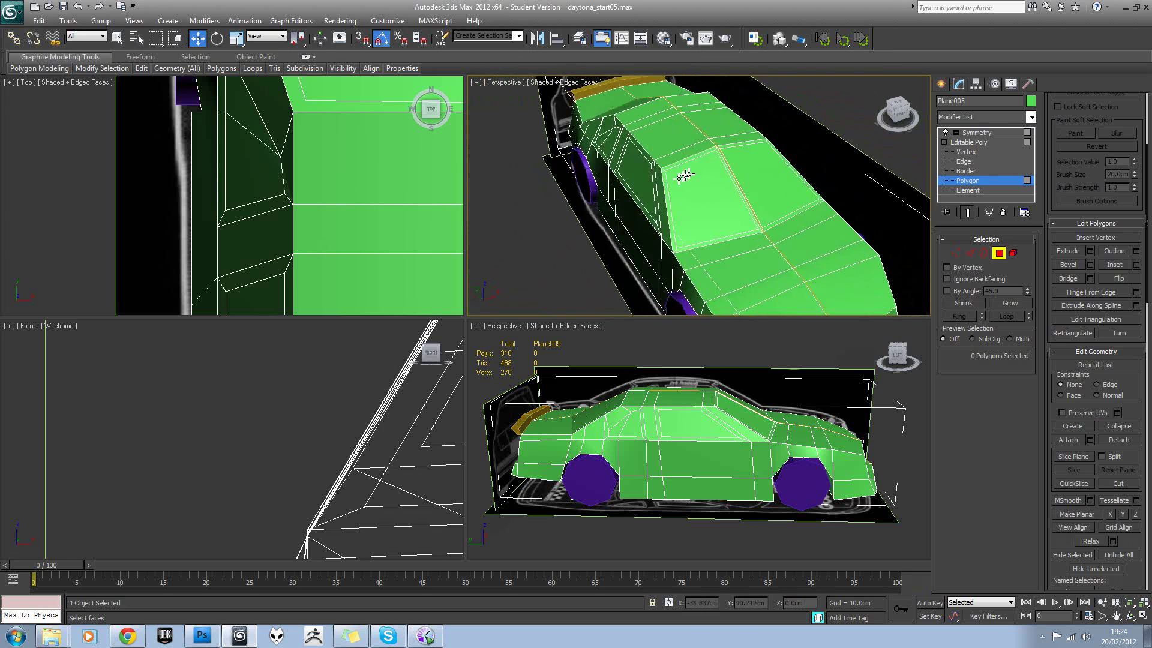
{"action": "left_click", "coordinate": [969, 257]}
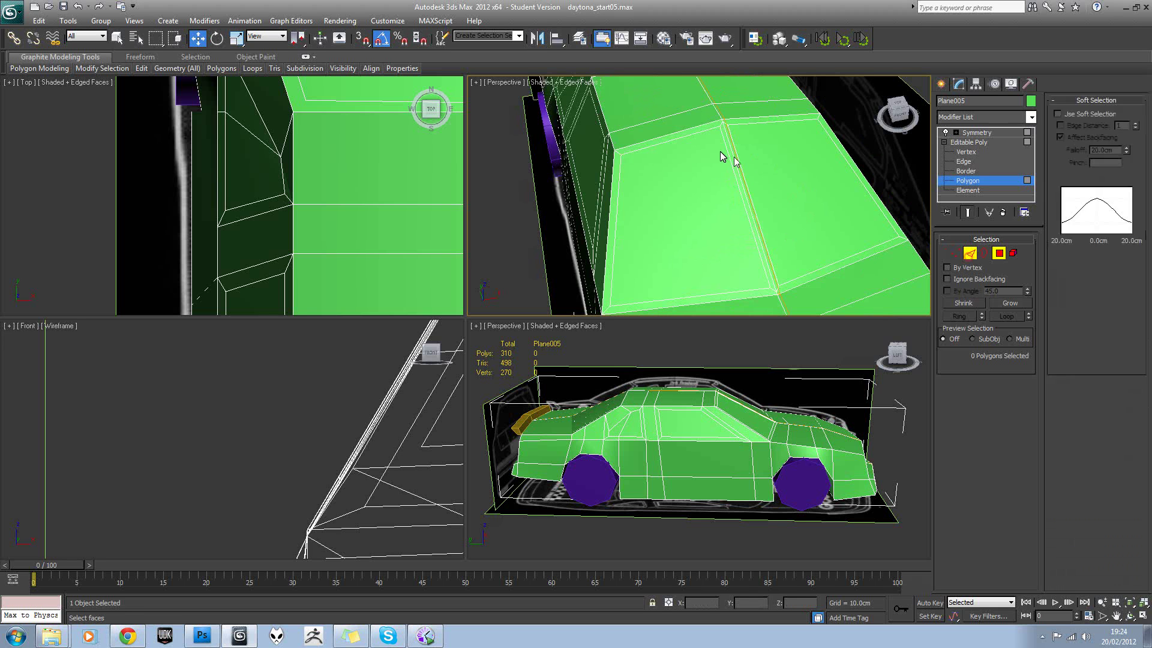
{"action": "key", "text": "2"}
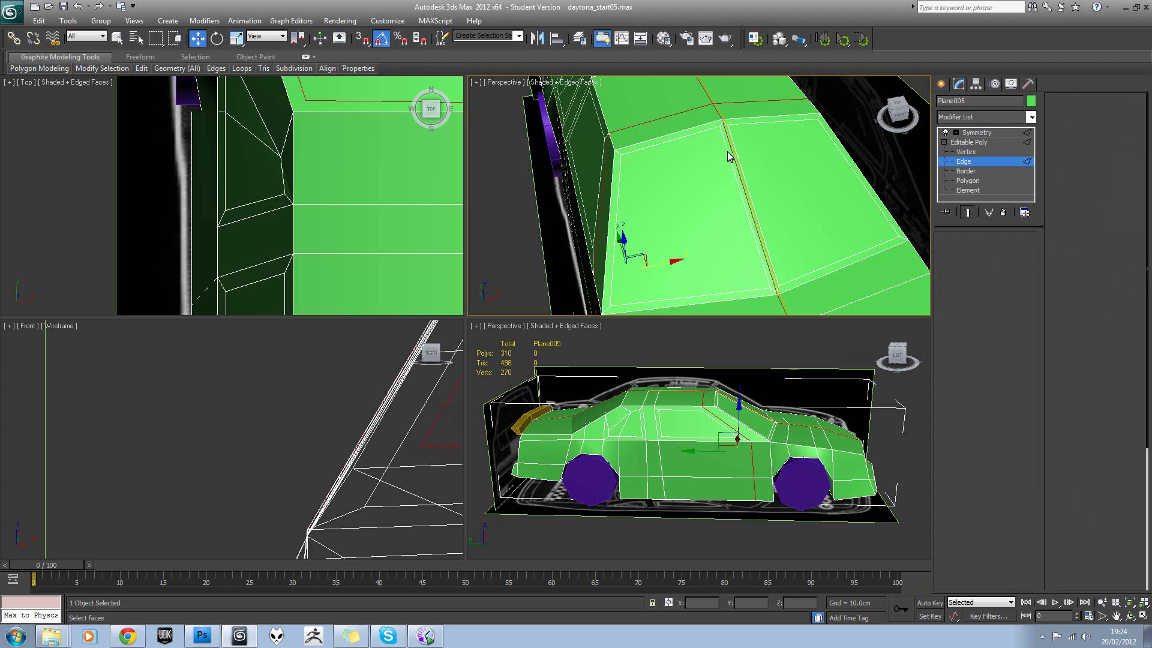
{"action": "key", "text": "4"}
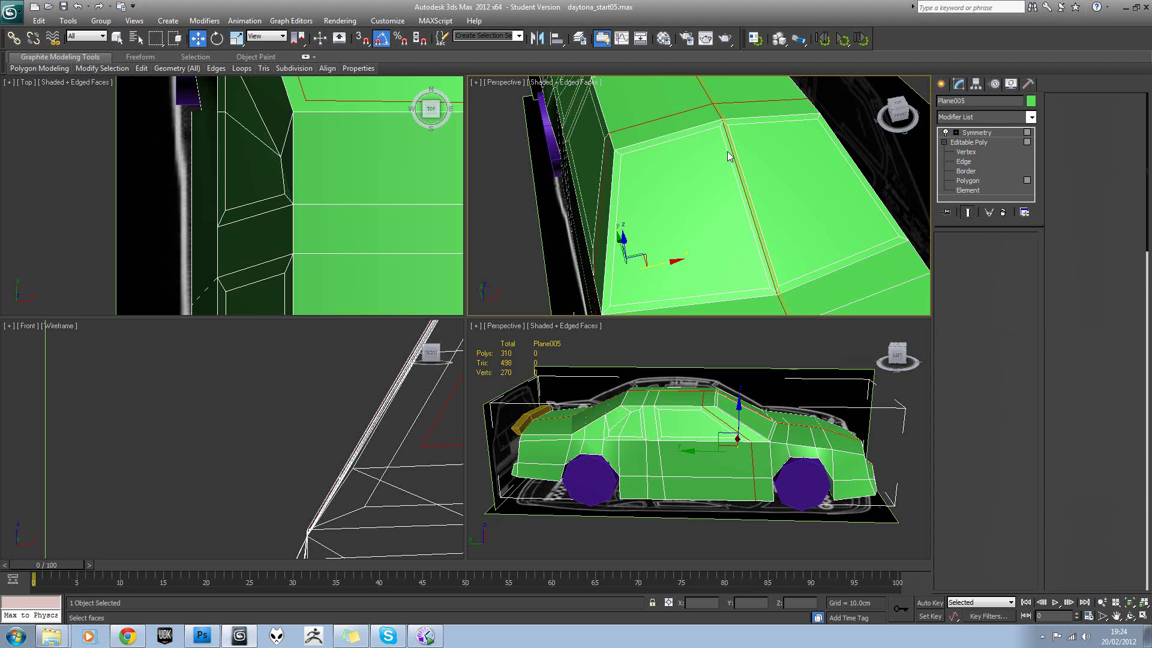
{"action": "left_click", "coordinate": [726, 150]}
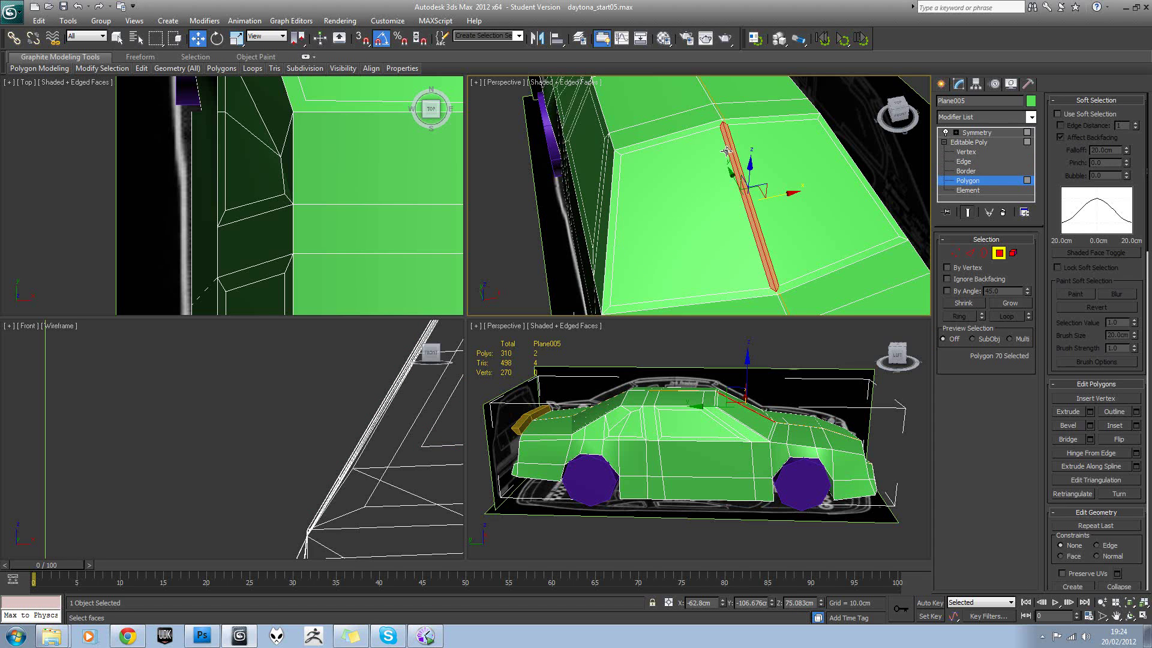
{"action": "key", "text": "Delete"}
Step: Move the windscreen's inner edge sideways onto the car's centre line to close the gap between the mirrored halves
{"action": "middle_click_drag", "start_coordinate": [771, 217], "coordinate": [809, 214], "text": "alt"}
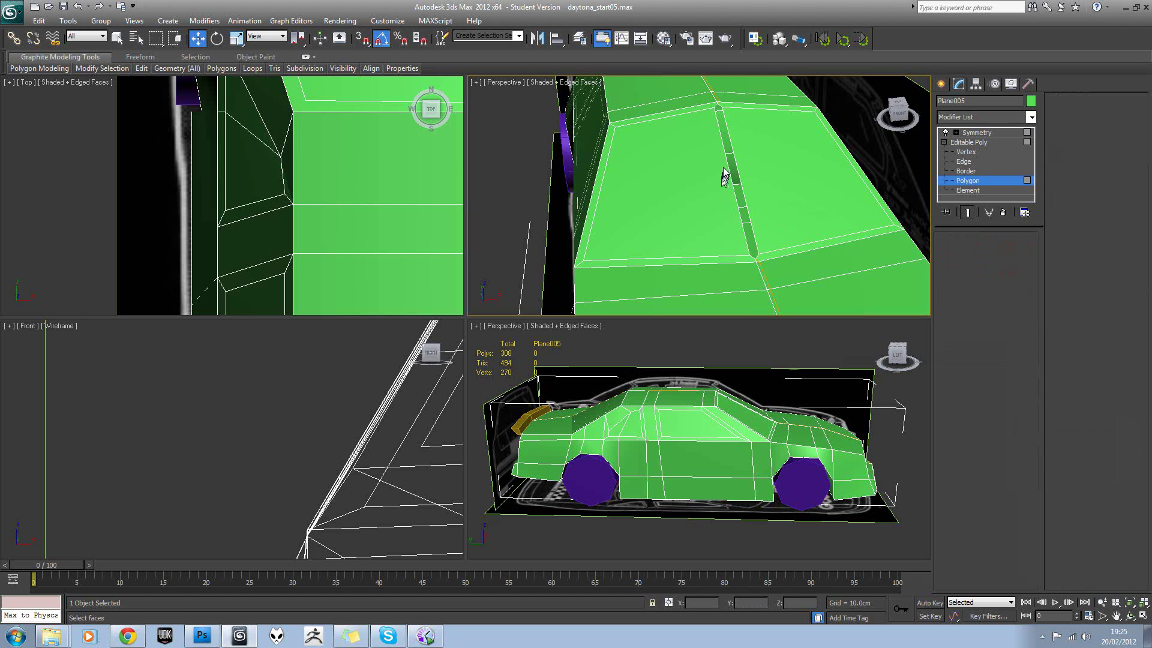
{"action": "key", "text": "2"}
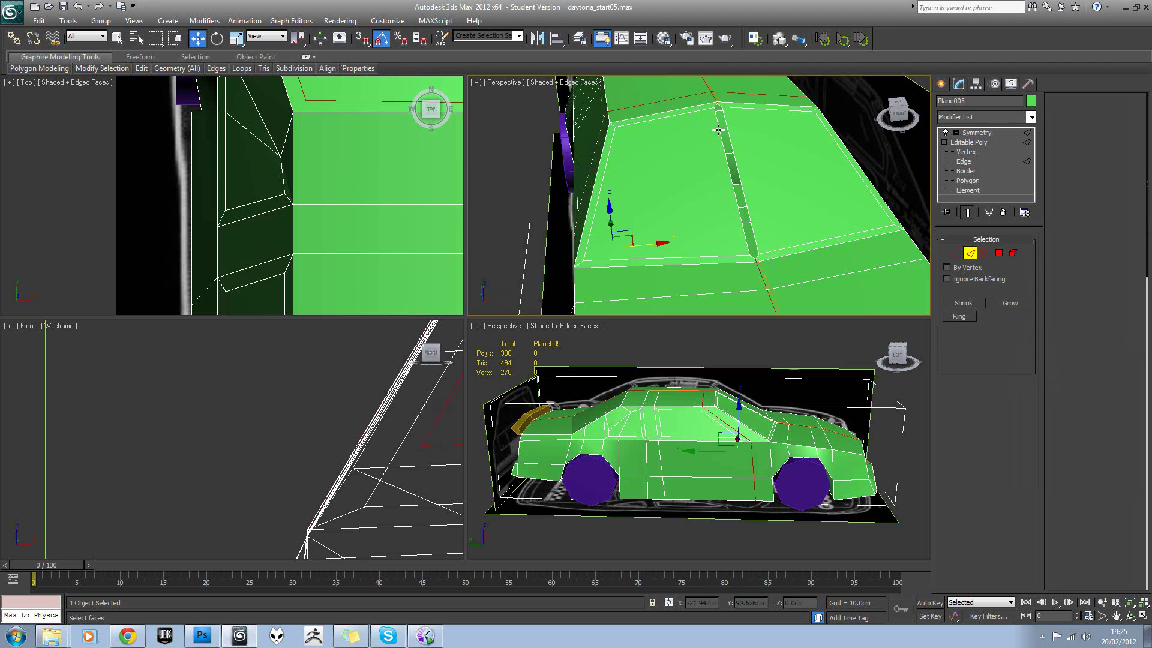
{"action": "middle_click_drag", "start_coordinate": [726, 163], "coordinate": [676, 217]}
{"action": "scroll", "coordinate": [691, 201], "scroll_direction": "up", "scroll_amount": 5}
{"action": "scroll", "coordinate": [678, 219], "scroll_direction": "down", "scroll_amount": 5}
{"action": "middle_click_drag", "start_coordinate": [657, 261], "coordinate": [667, 187]}
{"action": "left_click", "coordinate": [669, 232]}
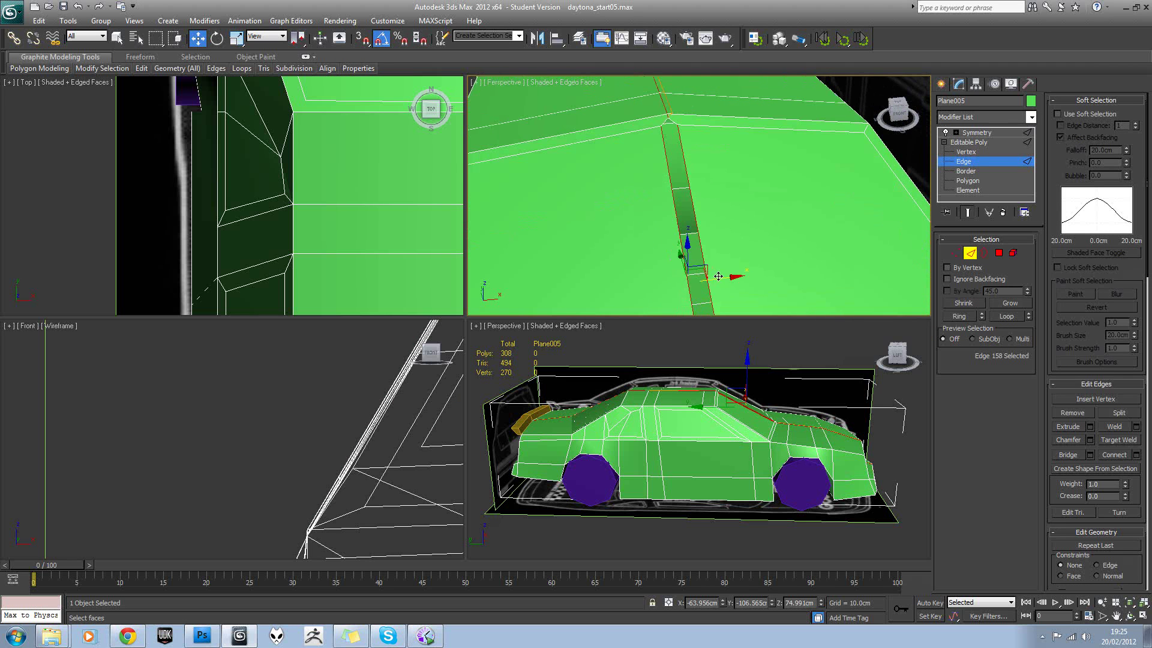
{"action": "left_click_drag", "start_coordinate": [718, 276], "coordinate": [725, 276]}
{"action": "scroll", "coordinate": [722, 183], "scroll_direction": "down", "scroll_amount": 5}
Step: Leave edge editing and inspect the whole car body from several angles
{"action": "middle_click_drag", "start_coordinate": [716, 192], "coordinate": [671, 235], "text": "alt"}
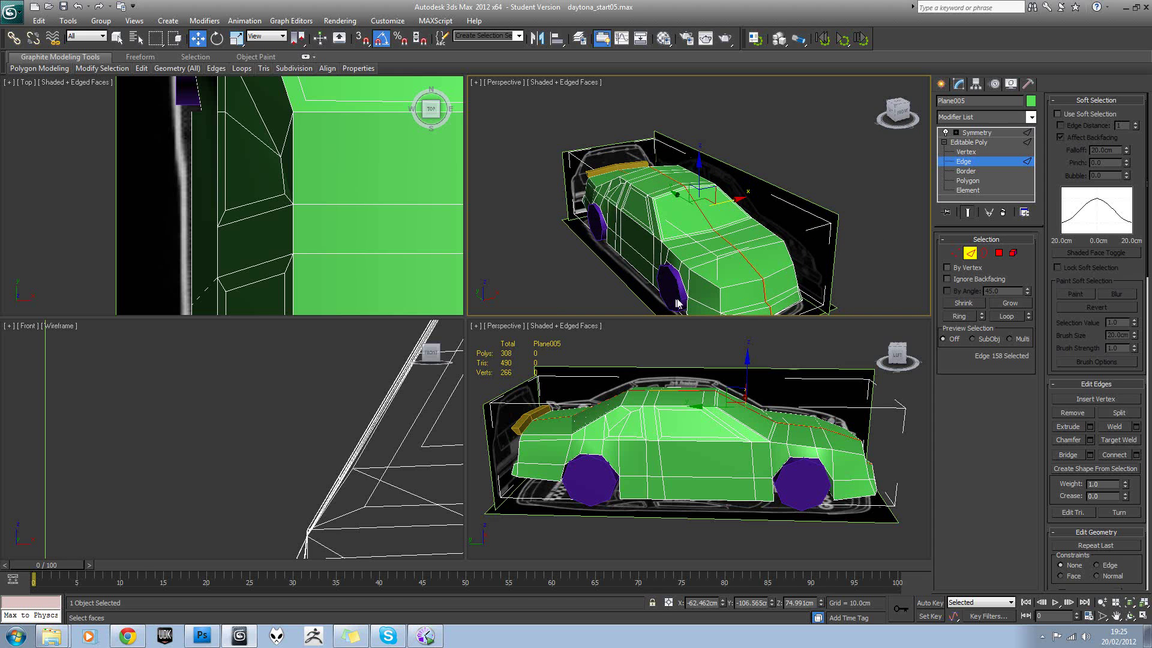
{"action": "middle_click_drag", "start_coordinate": [678, 240], "coordinate": [723, 267], "text": "alt"}
{"action": "left_click", "coordinate": [972, 254]}
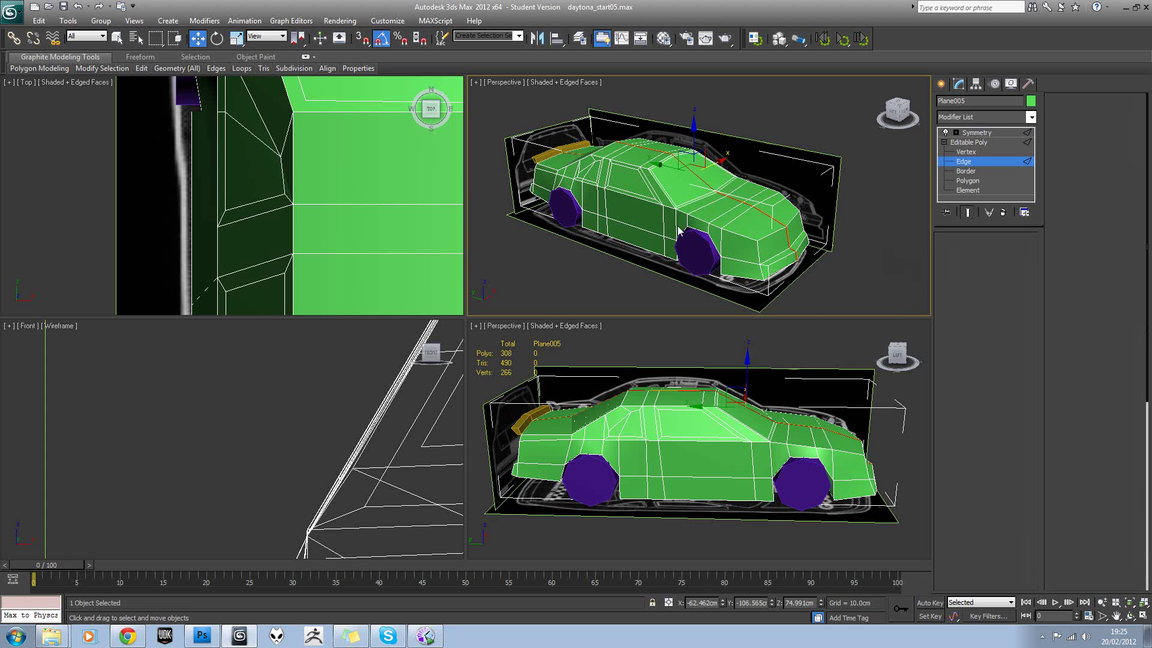
{"action": "key", "text": "2"}
{"action": "middle_click_drag", "start_coordinate": [680, 231], "coordinate": [798, 92], "text": "alt"}
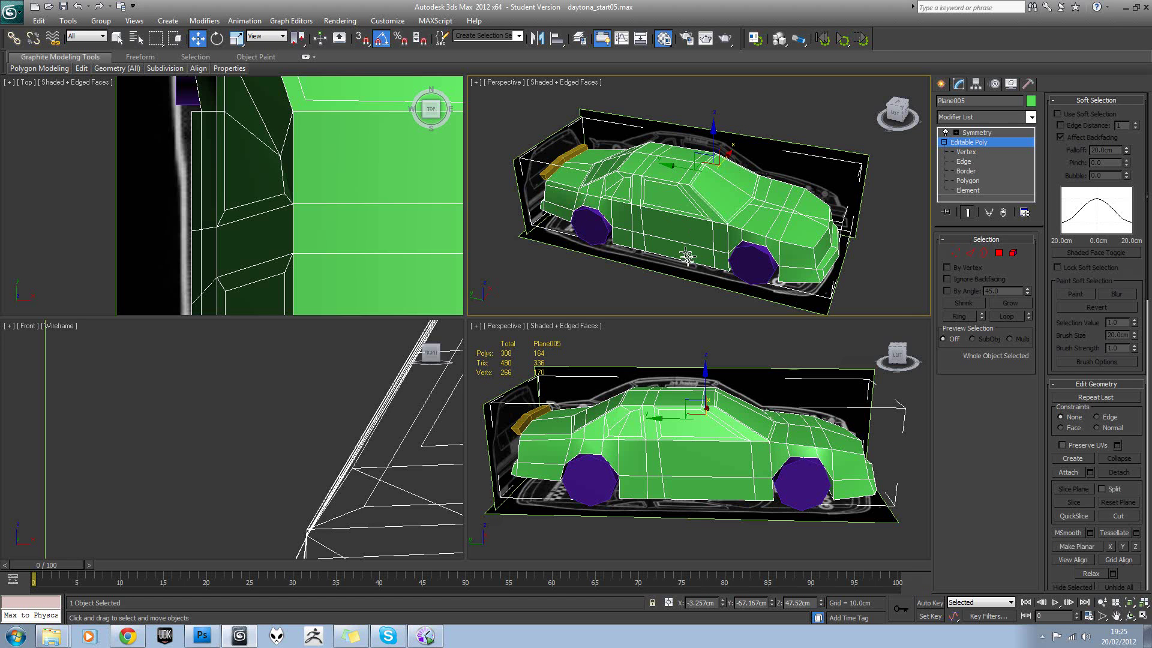
{"action": "key", "text": "m"}
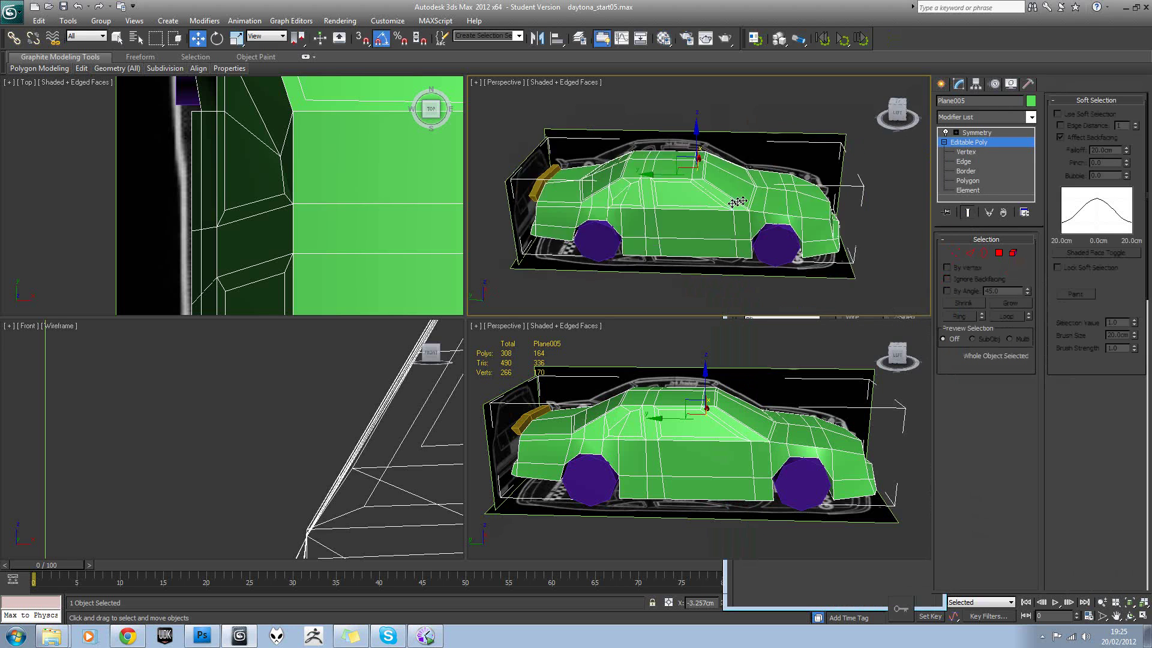
{"action": "middle_click_drag", "start_coordinate": [702, 207], "coordinate": [728, 229], "text": "alt"}
Step: Select the front wheel cylinder and turn off Edges Only in its object properties to show its hidden edges
{"action": "left_click", "coordinate": [742, 223]}
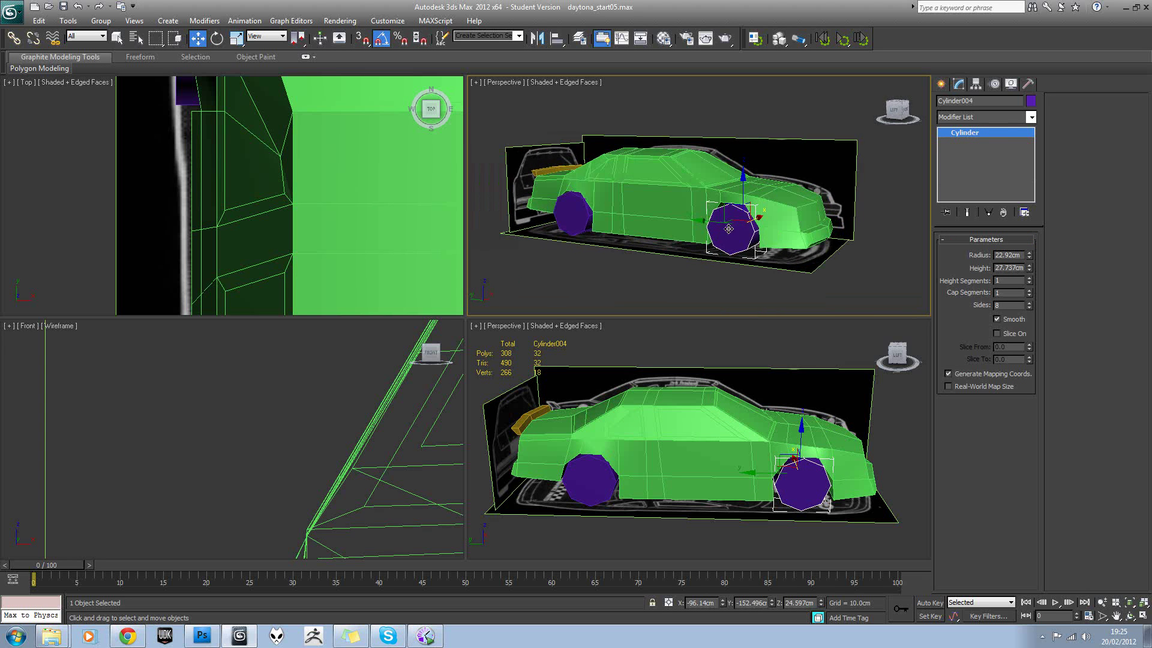
{"action": "scroll", "coordinate": [798, 249], "scroll_direction": "up", "scroll_amount": 4}
{"action": "middle_click_drag", "start_coordinate": [797, 249], "coordinate": [682, 179]}
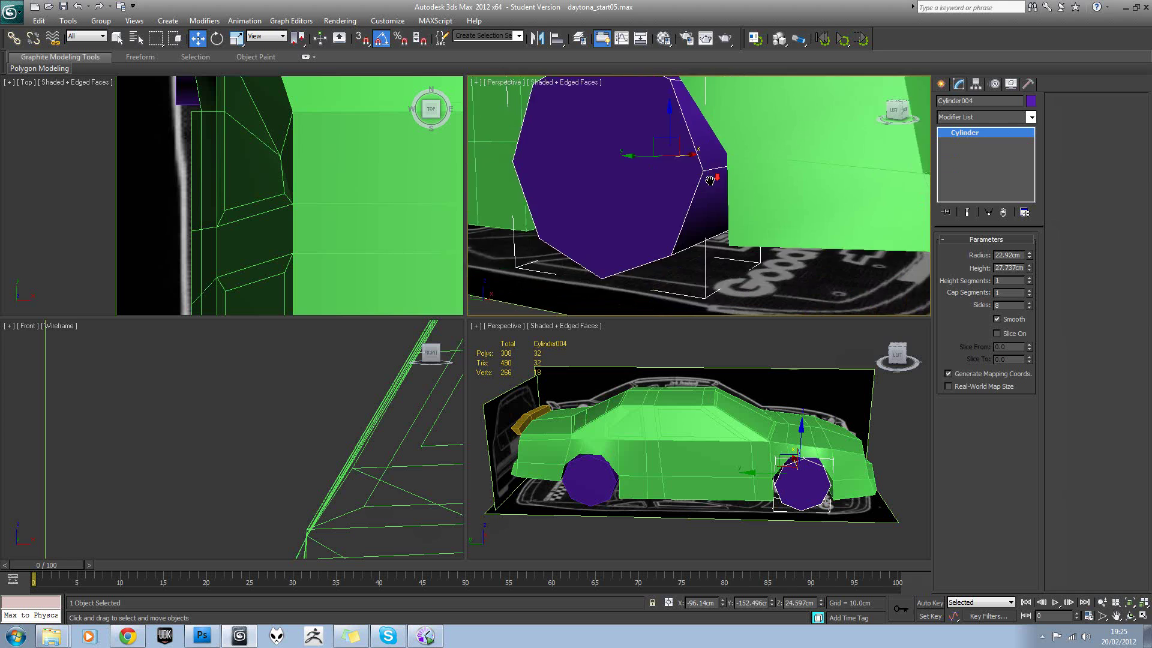
{"action": "scroll", "coordinate": [682, 178], "scroll_direction": "down", "scroll_amount": 2}
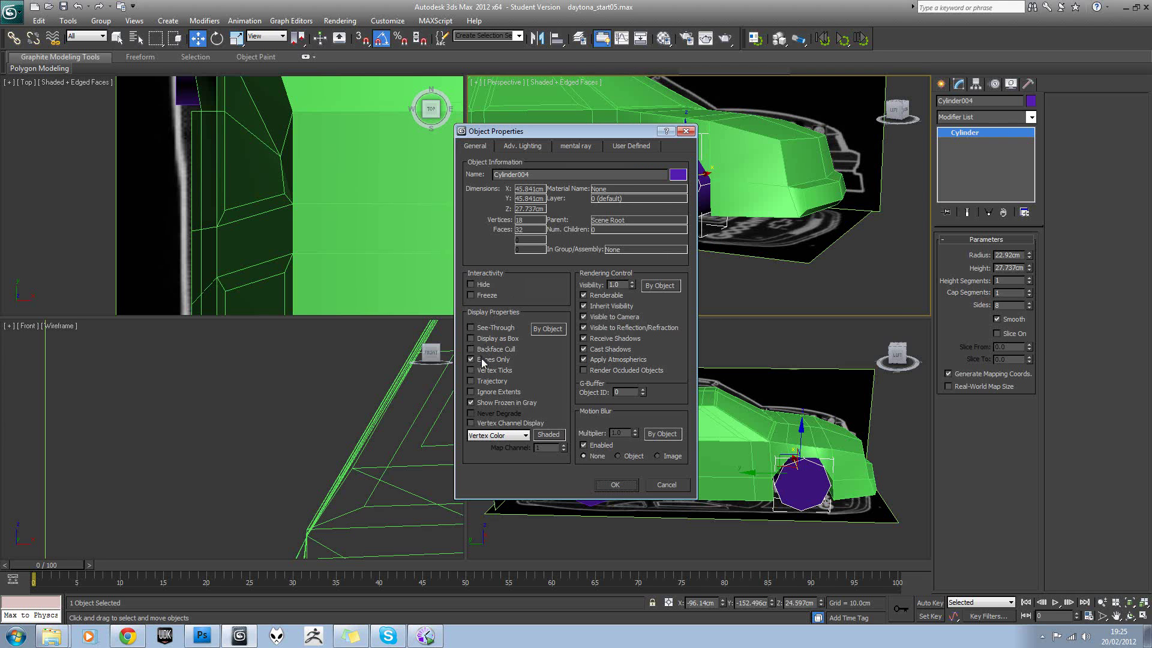
{"action": "left_click", "coordinate": [607, 484]}
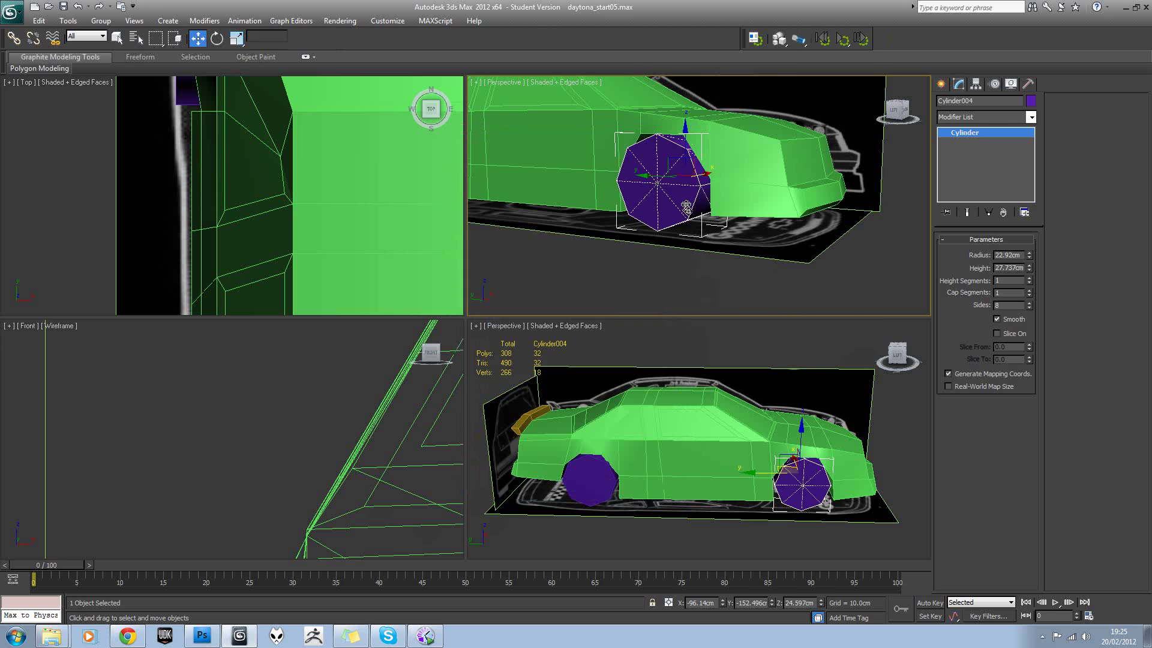
Step: Turn Edges Only back on in the front wheel's object properties
{"action": "scroll", "coordinate": [699, 180], "scroll_direction": "up", "scroll_amount": 4}
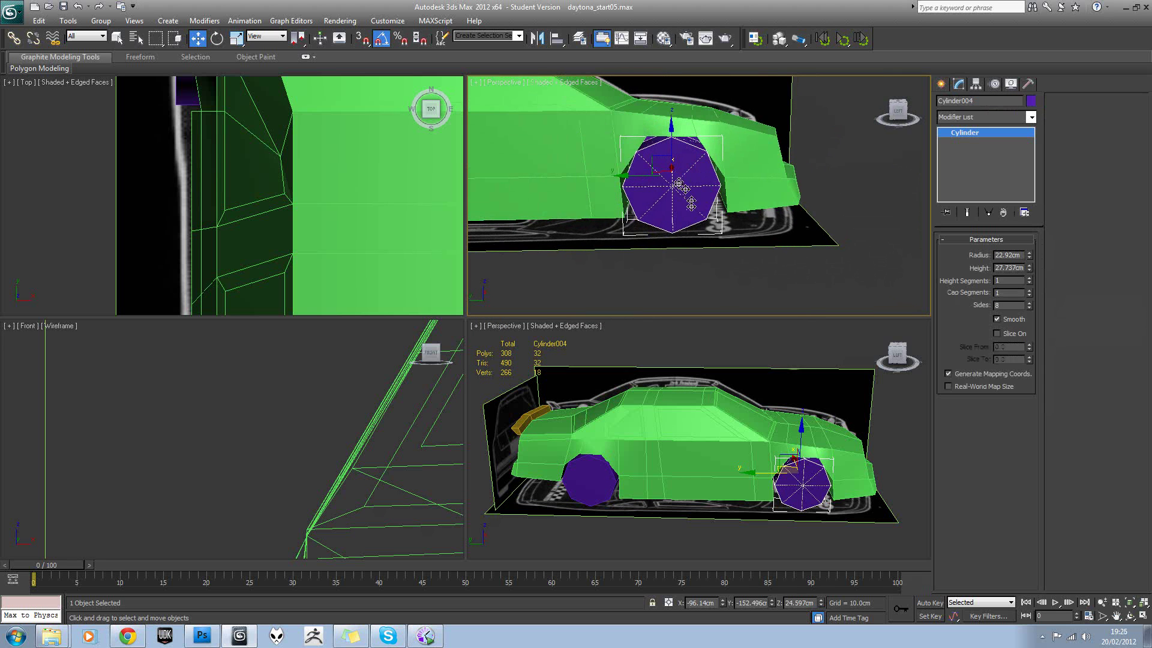
{"action": "middle_click_drag", "start_coordinate": [653, 197], "coordinate": [674, 195], "text": "alt"}
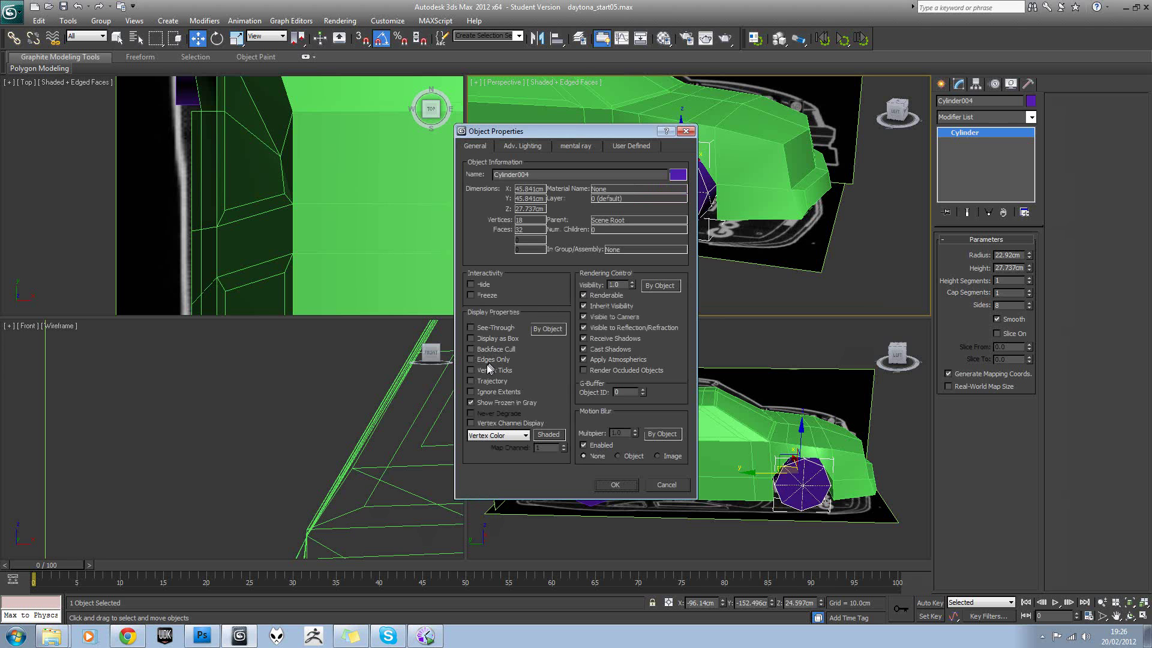
{"action": "left_click", "coordinate": [488, 363]}
{"action": "left_click", "coordinate": [615, 484]}
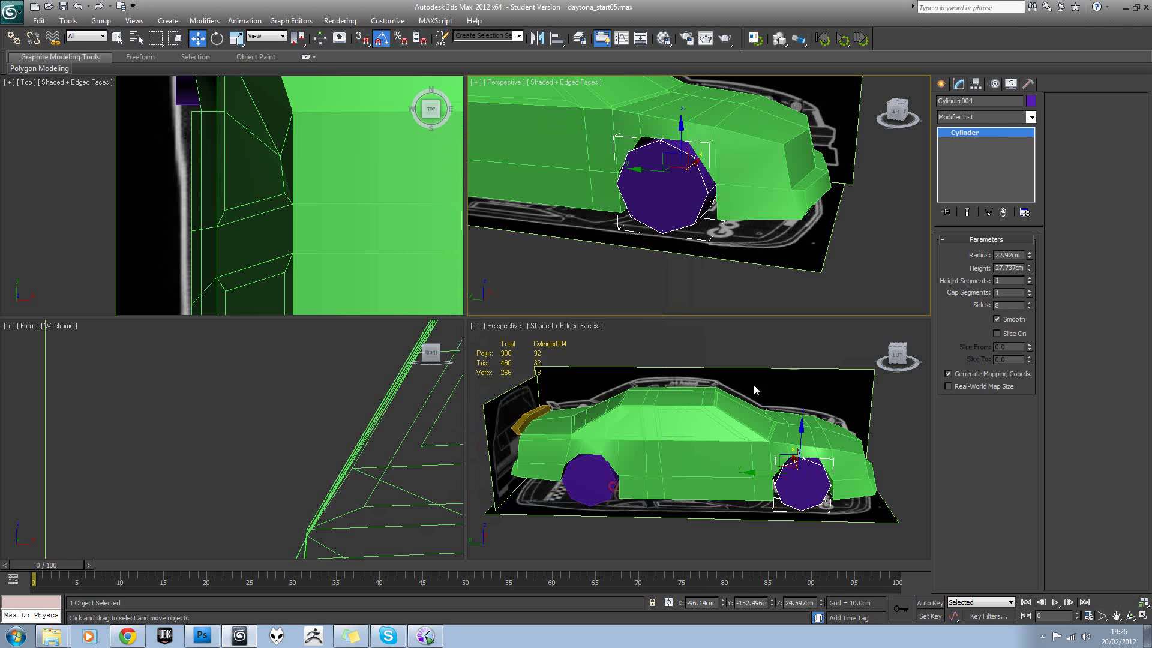
Step: Add an Edit Poly modifier to the front wheel cylinder and start editing its edges
{"action": "left_click", "coordinate": [999, 118]}
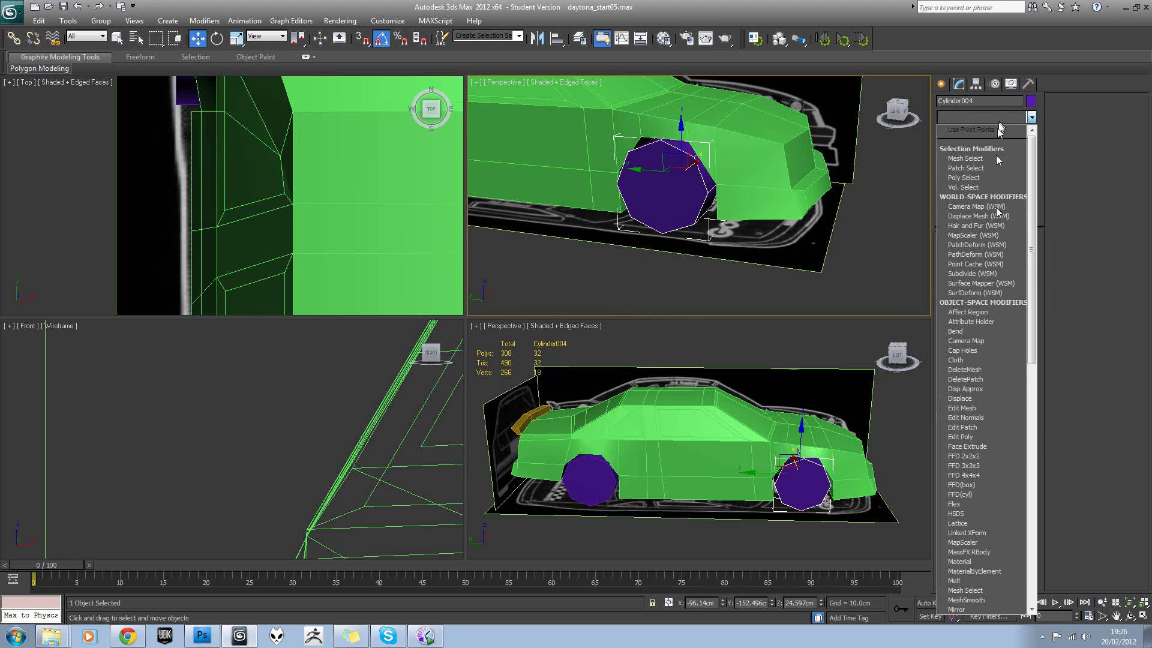
{"action": "left_click", "coordinate": [975, 438]}
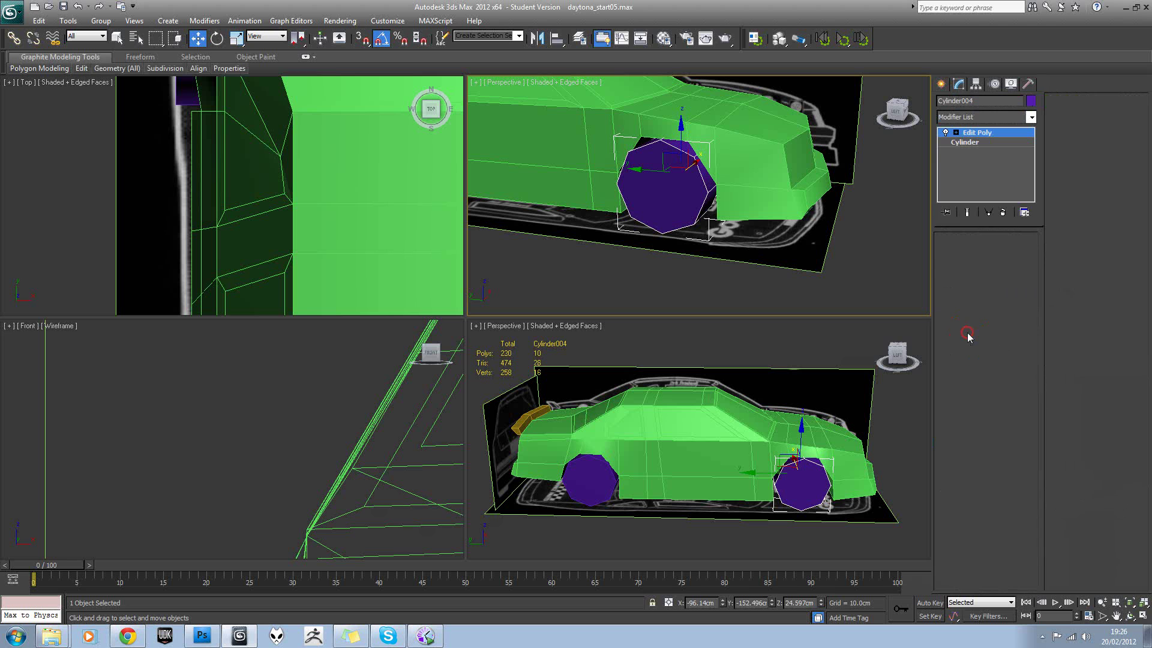
{"action": "left_click", "coordinate": [967, 332]}
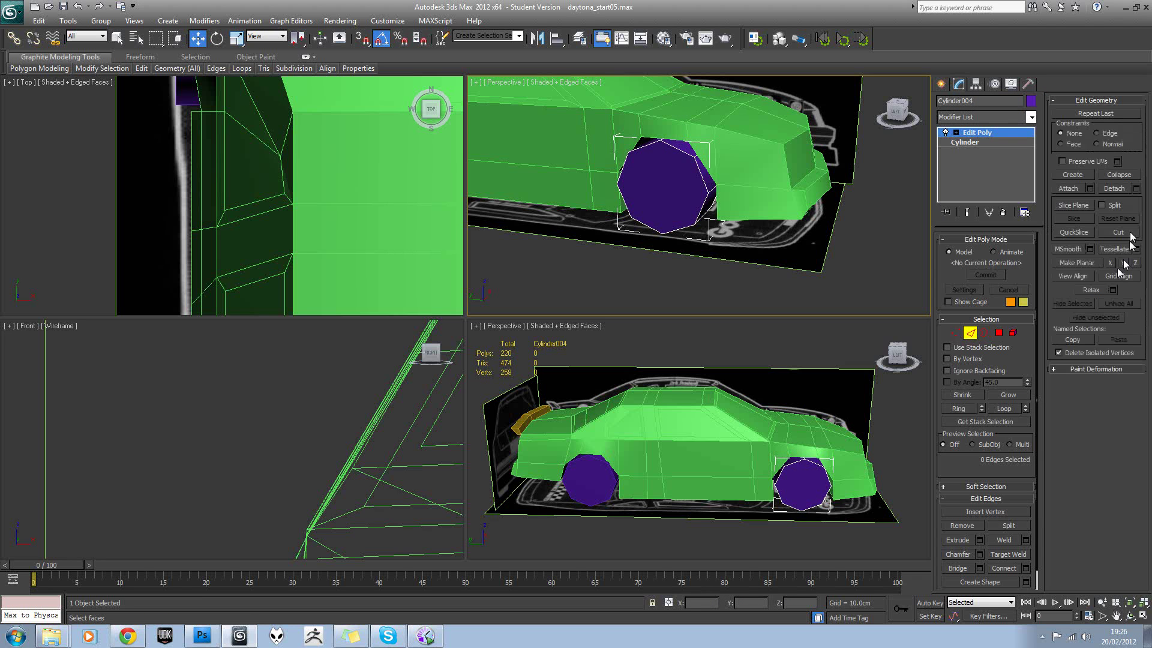
Step: Cut two roughly parallel edges from corner to corner across the front wheel's outer face
{"action": "left_click", "coordinate": [1119, 233]}
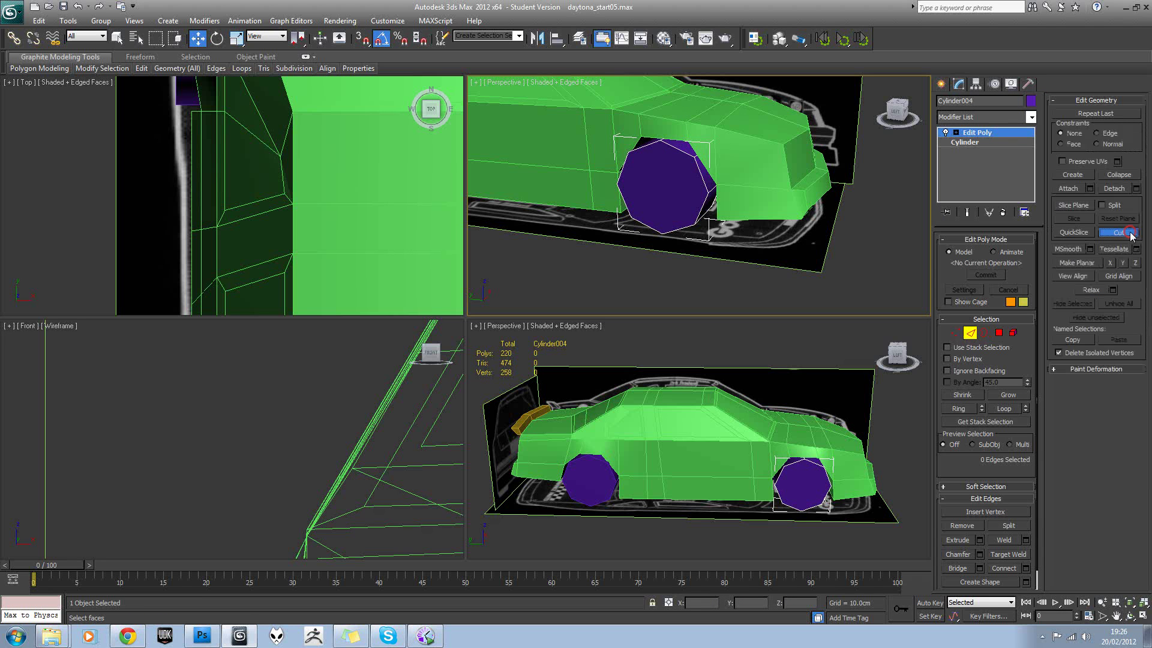
{"action": "left_click", "coordinate": [693, 155]}
{"action": "left_click", "coordinate": [662, 232]}
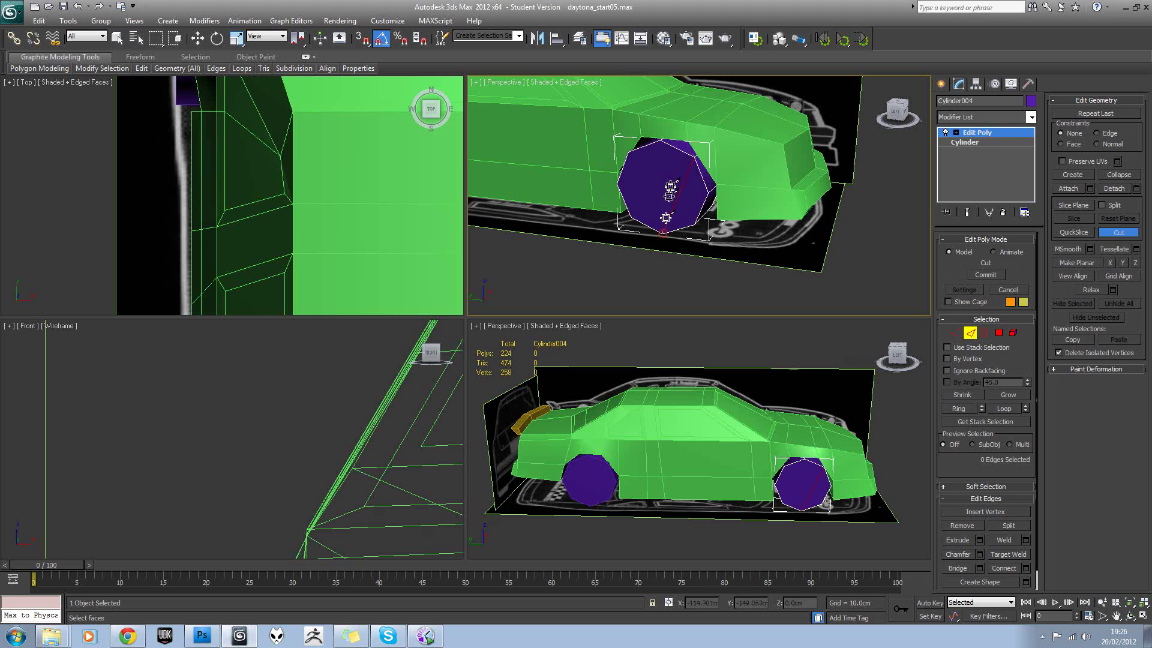
{"action": "left_click", "coordinate": [659, 144]}
{"action": "left_click", "coordinate": [628, 214]}
{"action": "mouse_move", "coordinate": [694, 204]}
{"action": "middle_mouse_down", "text": "alt"}
{"action": "mouse_move", "coordinate": [673, 202]}
{"action": "mouse_move", "coordinate": [708, 187]}
{"action": "middle_mouse_up", "text": "alt"}
{"action": "right_click", "coordinate": [697, 198]}
{"action": "right_click", "coordinate": [697, 198]}
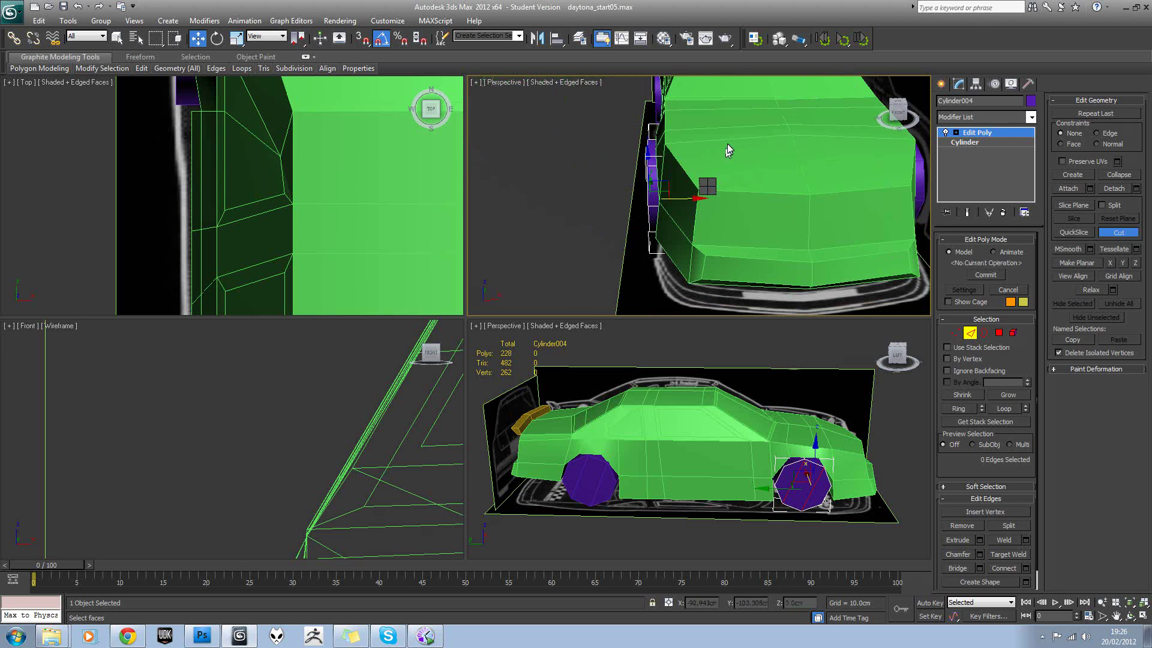
Step: Isolate the front wheel and cut two corner-to-corner edges across its opposite, inner face
{"action": "key", "text": "alt+q"}
{"action": "middle_click_drag", "start_coordinate": [722, 143], "coordinate": [654, 152], "text": "alt"}
{"action": "left_click", "coordinate": [1118, 234]}
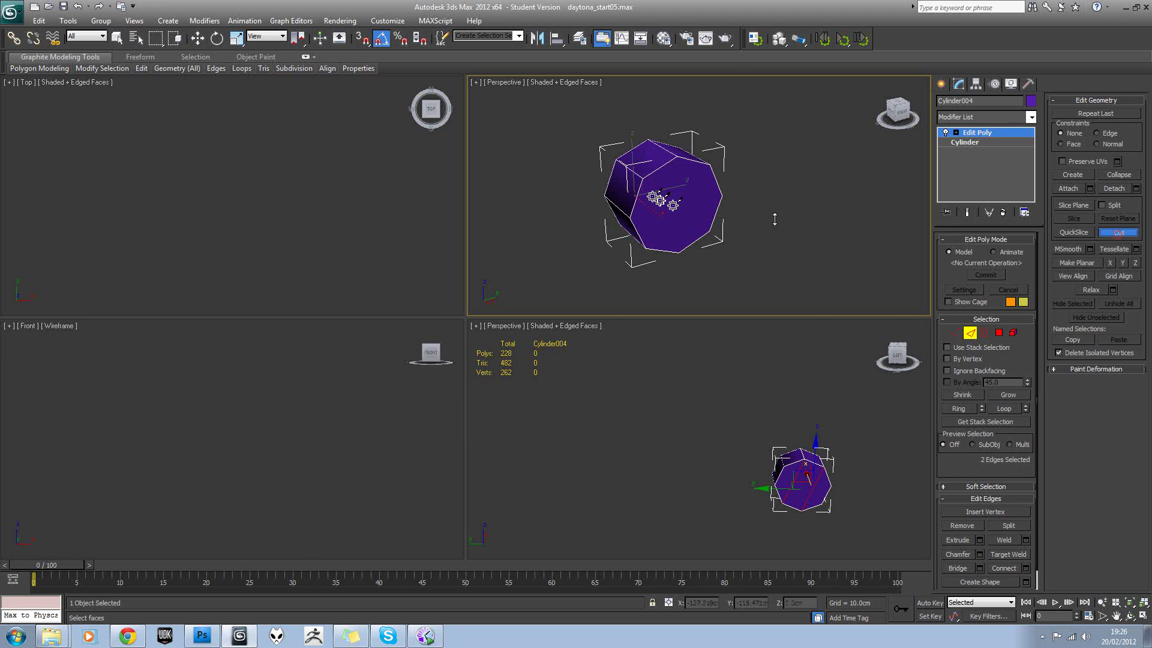
{"action": "left_click", "coordinate": [654, 190]}
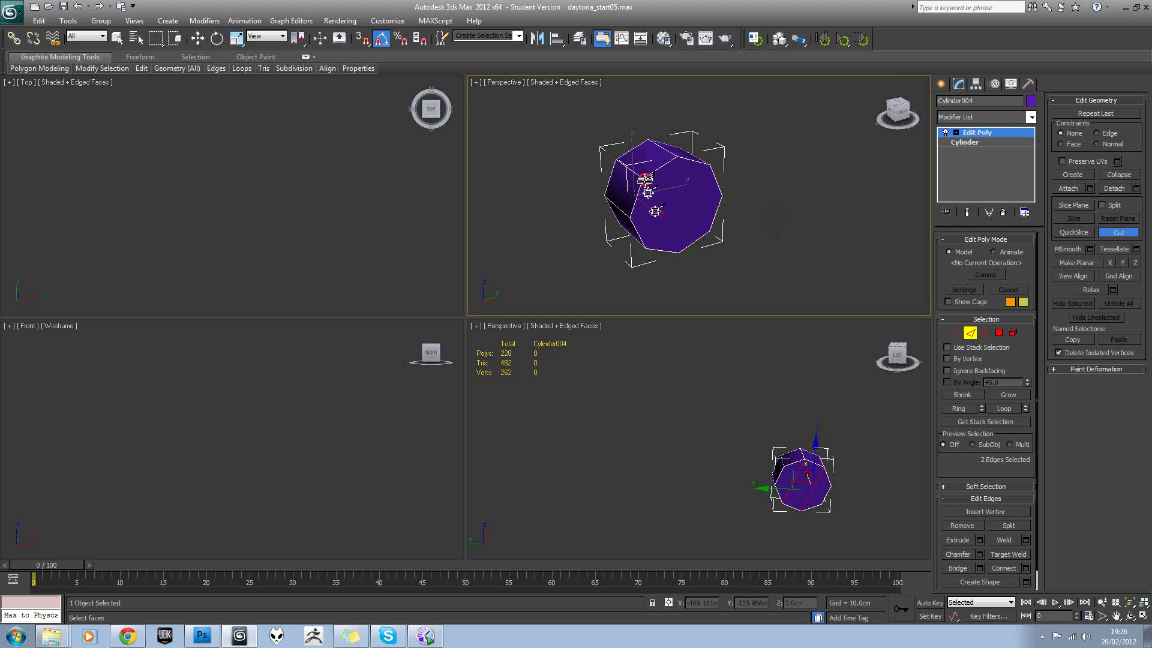
{"action": "left_click", "coordinate": [678, 252]}
{"action": "left_click", "coordinate": [708, 233]}
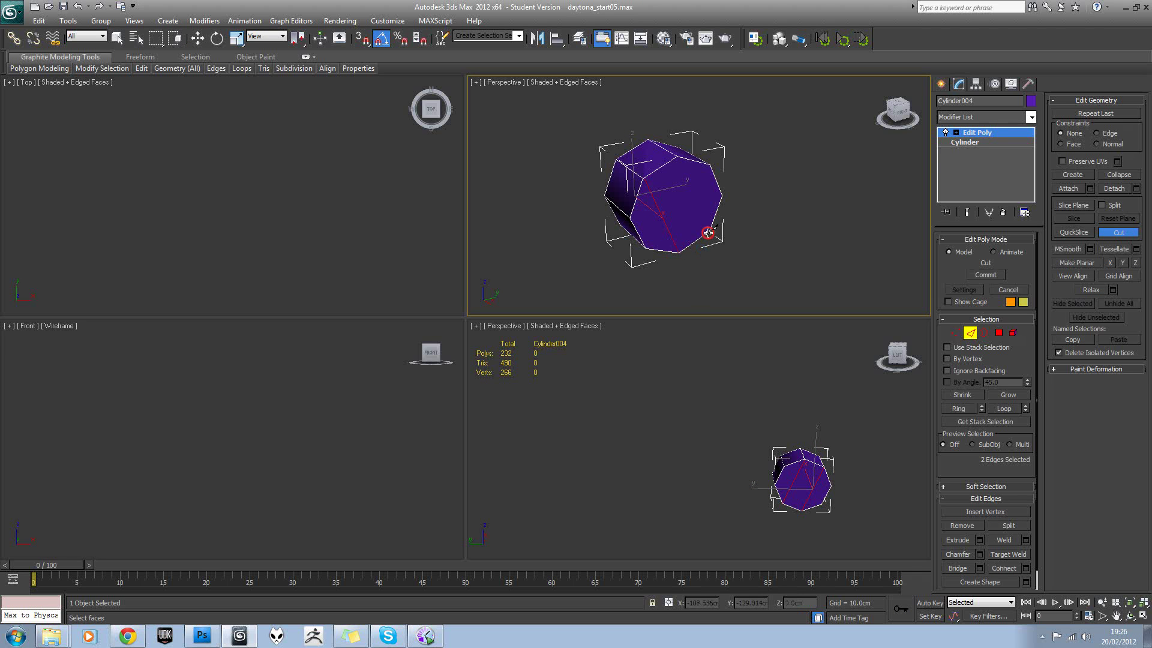
{"action": "left_click", "coordinate": [682, 165]}
{"action": "middle_click_drag", "start_coordinate": [764, 182], "coordinate": [811, 190], "text": "alt"}
{"action": "right_click", "coordinate": [811, 191]}
{"action": "key", "text": "w"}
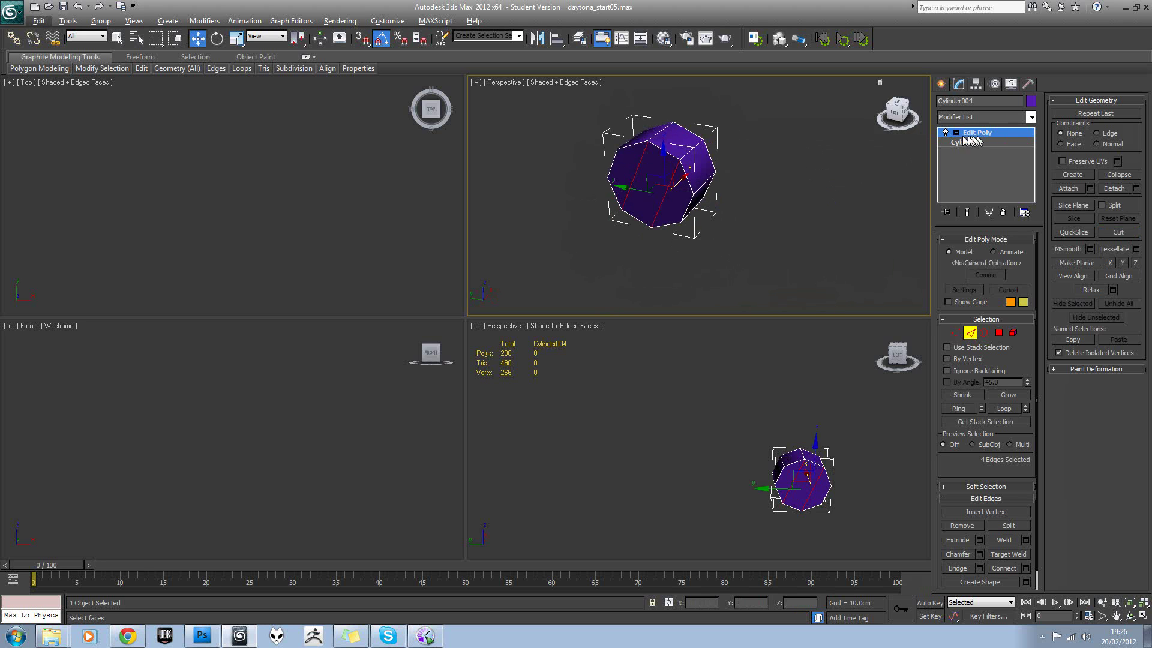
Step: Leave edge editing on the wheel and exit isolation to bring back the whole car
{"action": "left_click", "coordinate": [978, 133]}
{"action": "middle_click_drag", "start_coordinate": [694, 226], "coordinate": [753, 236], "text": "alt"}
{"action": "scroll", "coordinate": [753, 235], "scroll_direction": "down", "scroll_amount": 5}
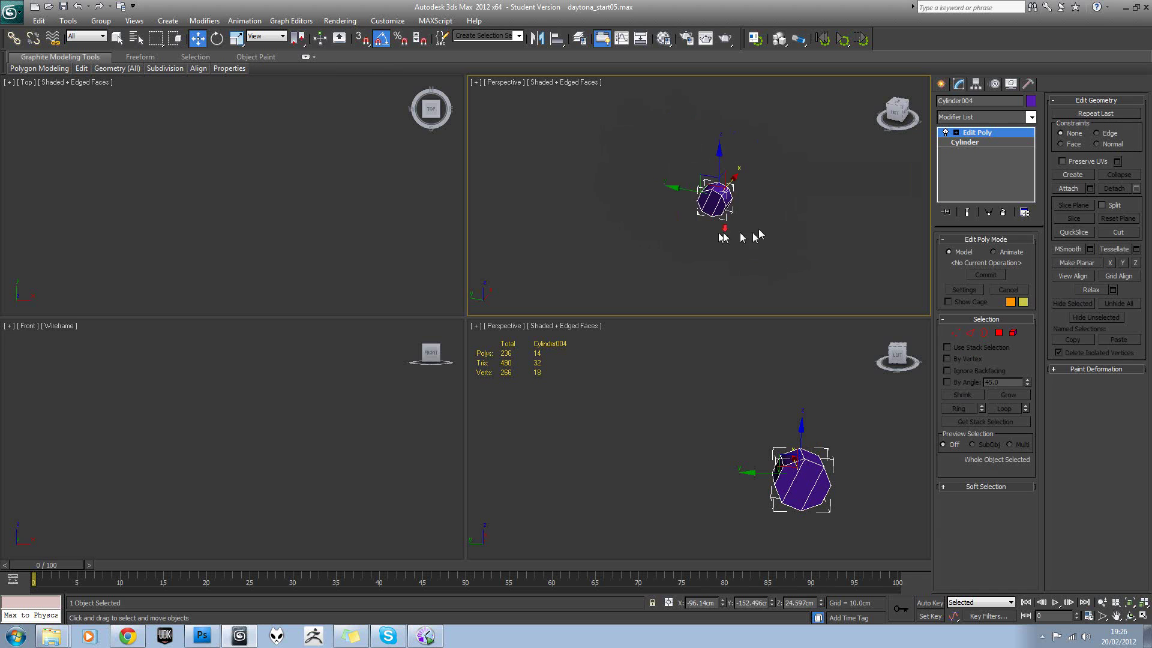
{"action": "middle_click_drag", "start_coordinate": [745, 184], "coordinate": [749, 176], "text": "alt"}
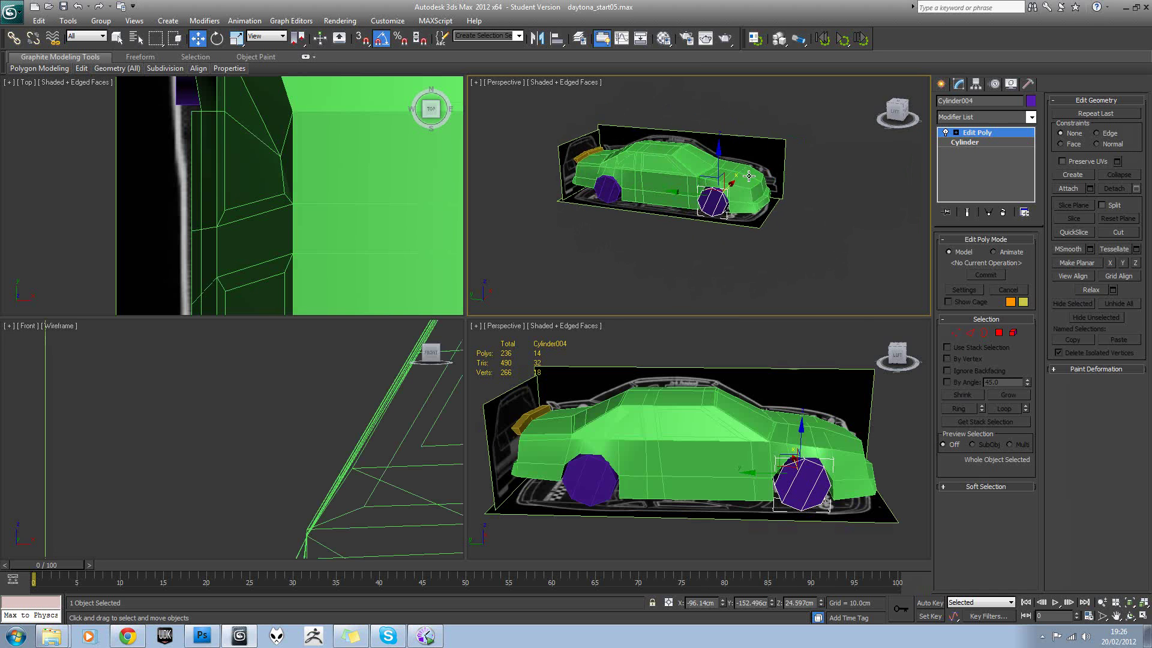
Step: Select the car body and examine its panels and windows from several angles
{"action": "left_click", "coordinate": [804, 223]}
{"action": "middle_click_drag", "start_coordinate": [804, 223], "coordinate": [671, 179], "text": "alt"}
{"action": "scroll", "coordinate": [603, 163], "scroll_direction": "up", "scroll_amount": 3}
{"action": "left_click", "coordinate": [643, 174]}
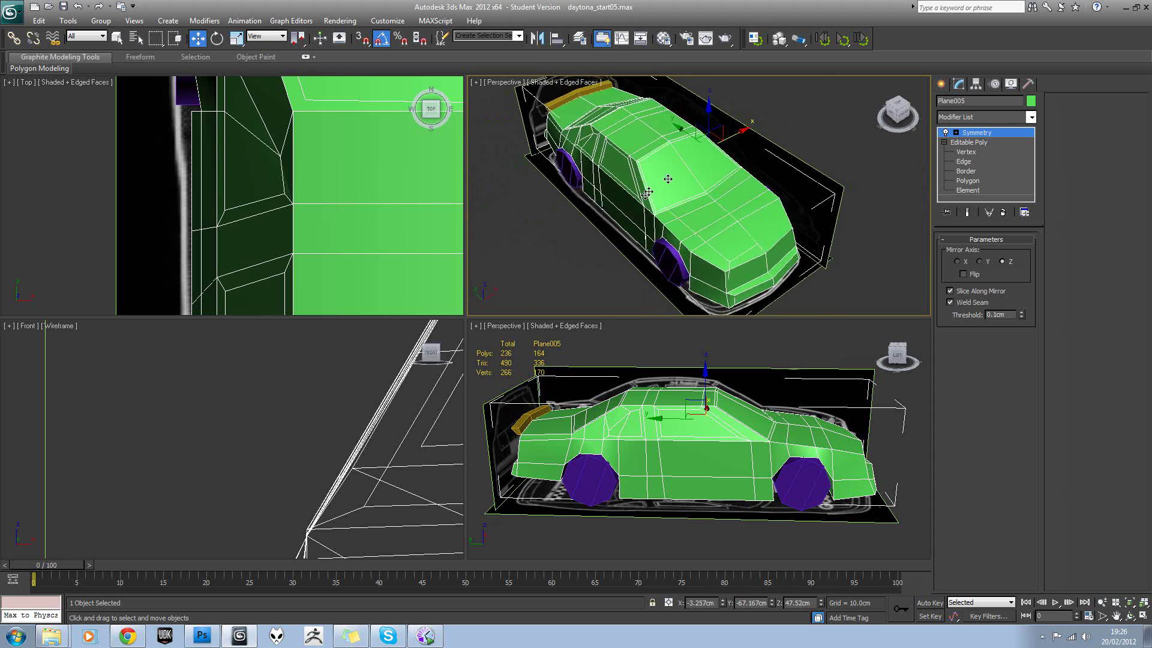
{"action": "scroll", "coordinate": [671, 178], "scroll_direction": "up", "scroll_amount": 5}
{"action": "scroll", "coordinate": [671, 179], "scroll_direction": "down", "scroll_amount": 6}
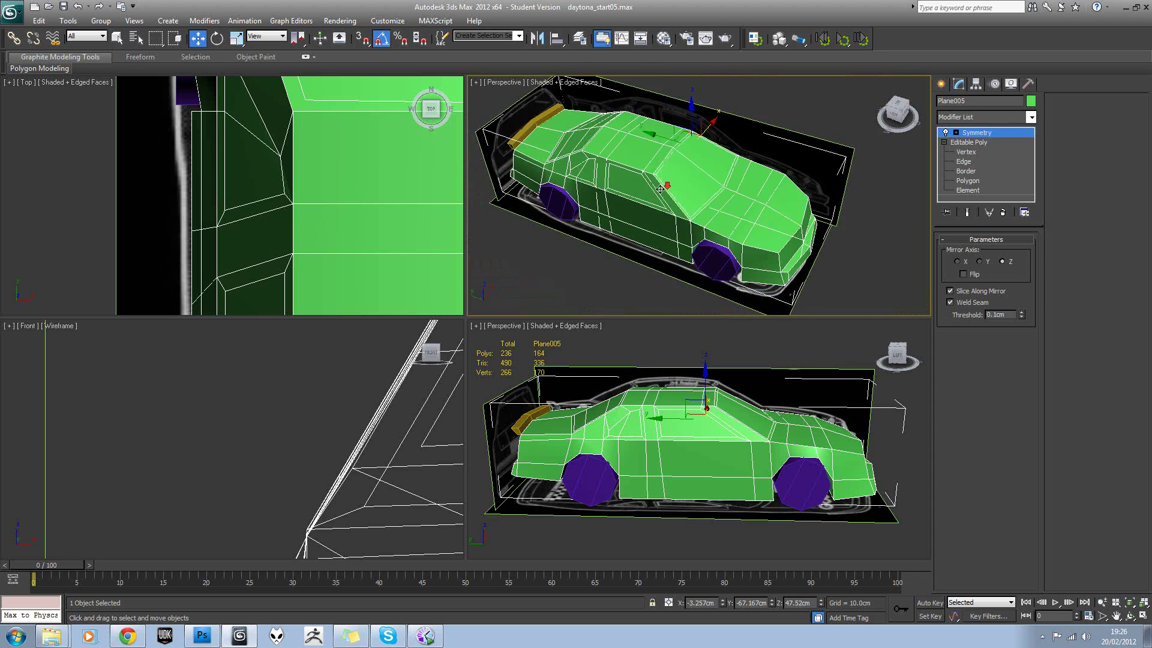
{"action": "middle_click_drag", "start_coordinate": [667, 183], "coordinate": [667, 182], "text": "alt"}
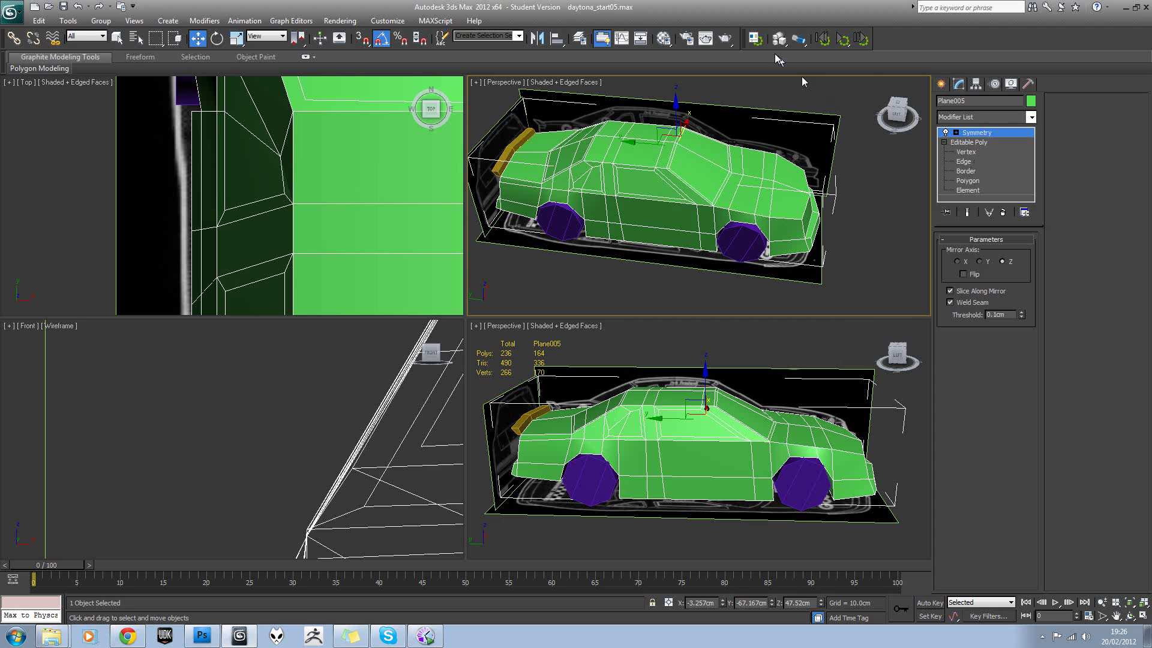
{"action": "middle_click_drag", "start_coordinate": [753, 192], "coordinate": [740, 178]}
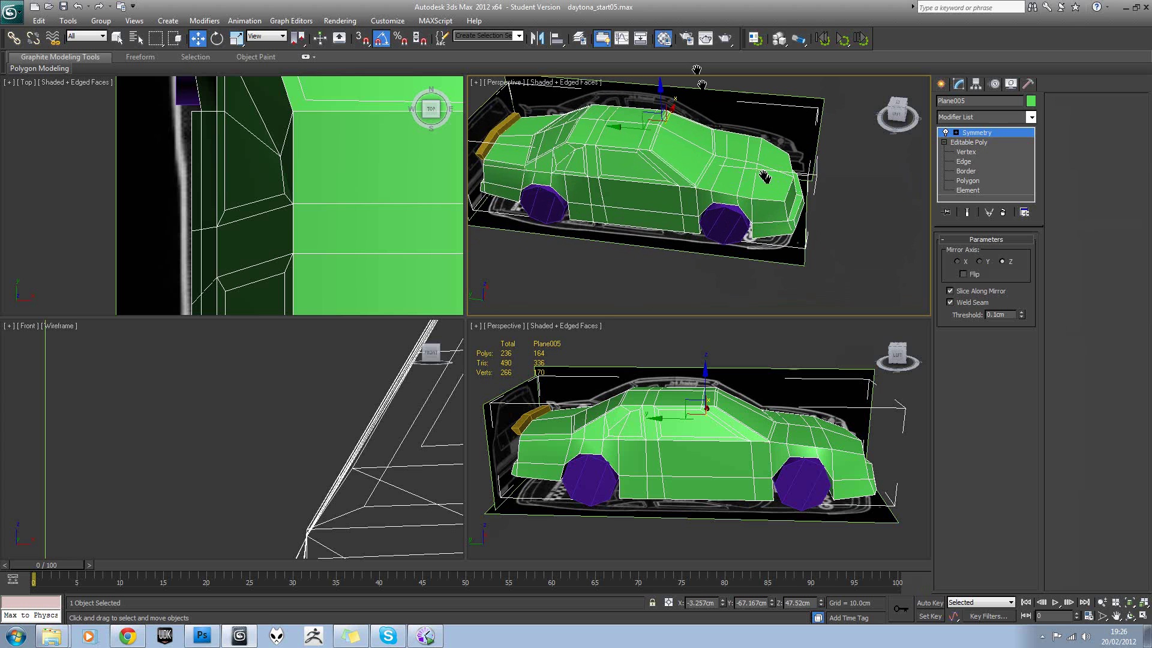
Step: Change the fourth sample material, 04 - Default, to the Multi/Sub-Object type, discarding the old material
{"action": "left_click", "coordinate": [663, 39]}
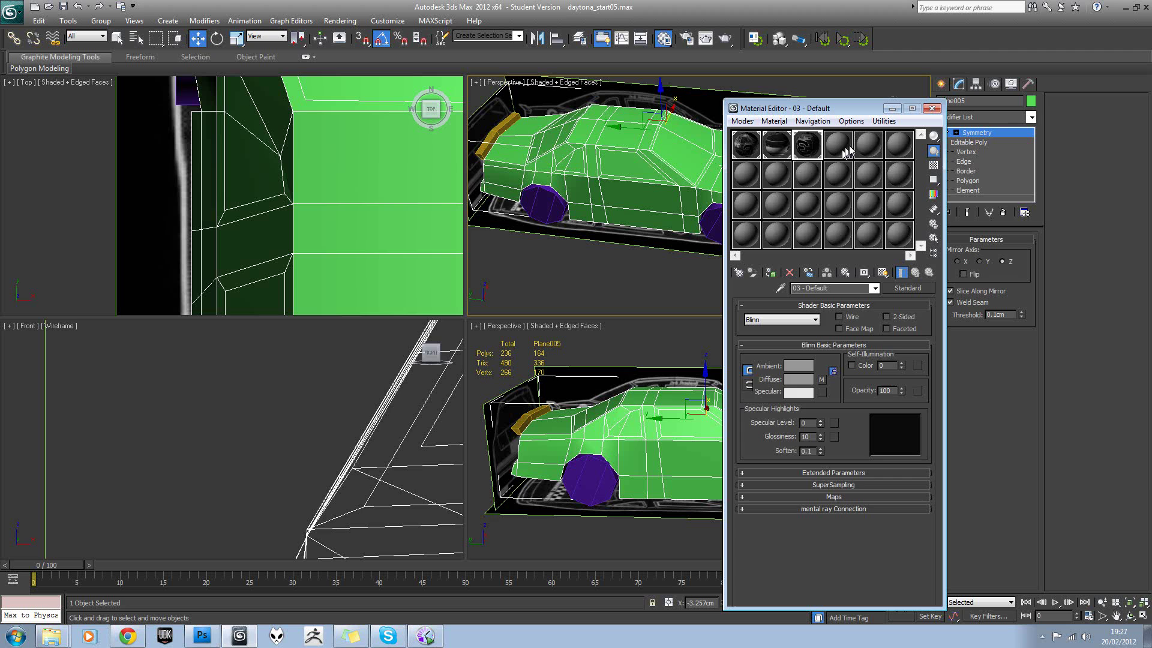
{"action": "left_click", "coordinate": [846, 146]}
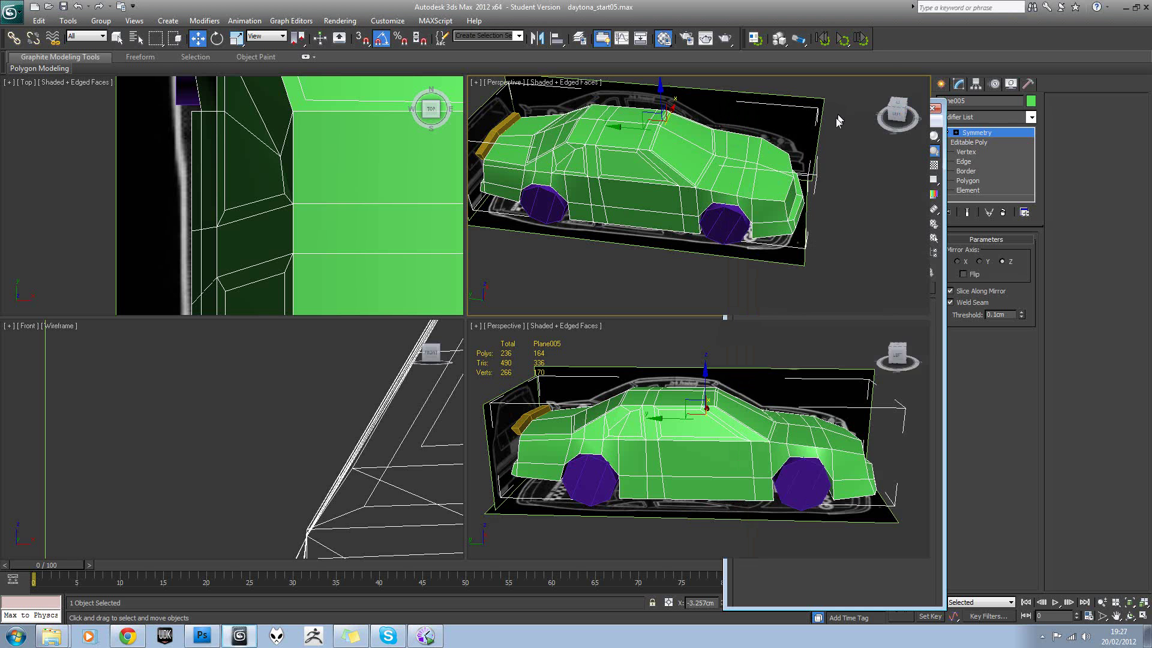
{"action": "left_click", "coordinate": [831, 146]}
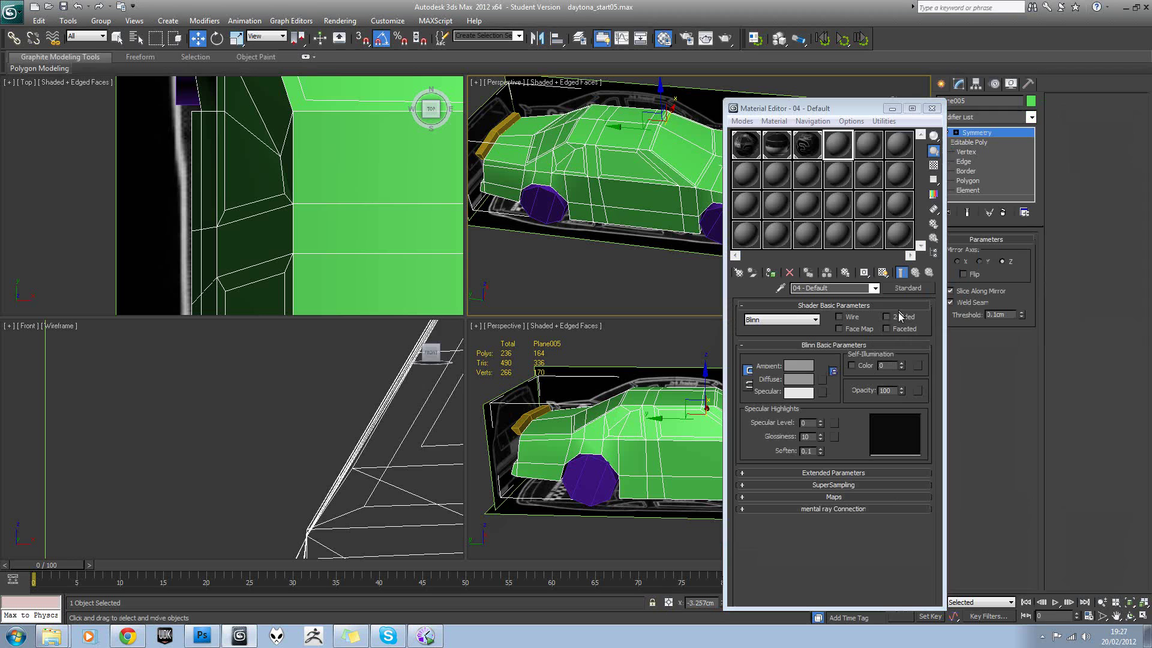
{"action": "left_click", "coordinate": [907, 291]}
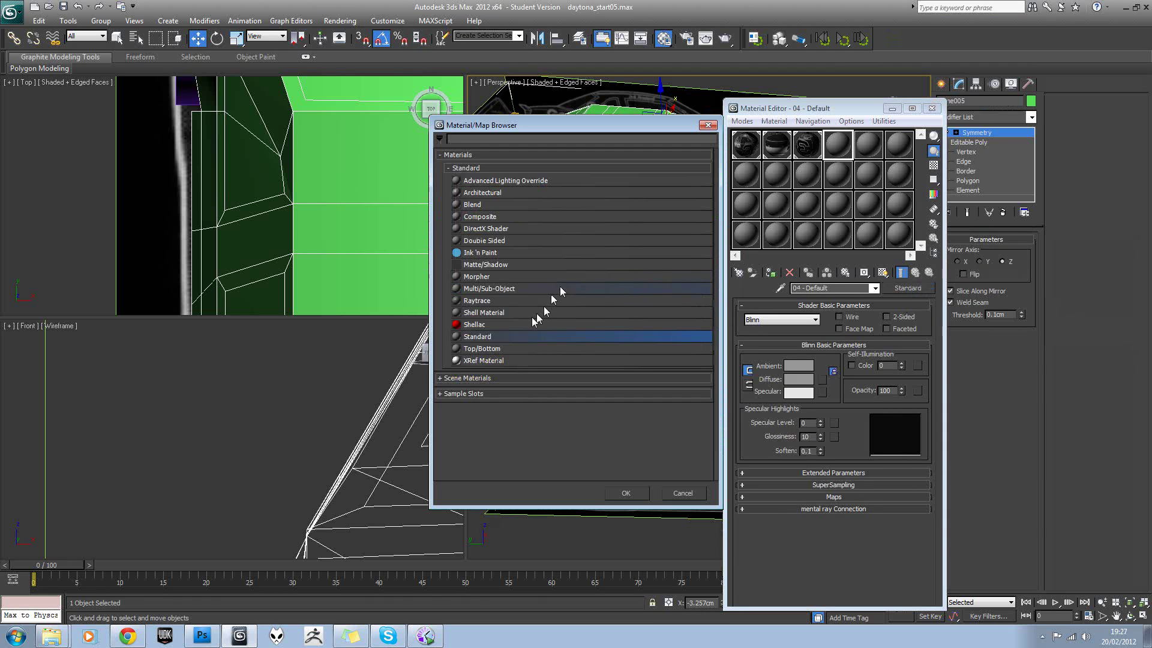
{"action": "left_click", "coordinate": [491, 289]}
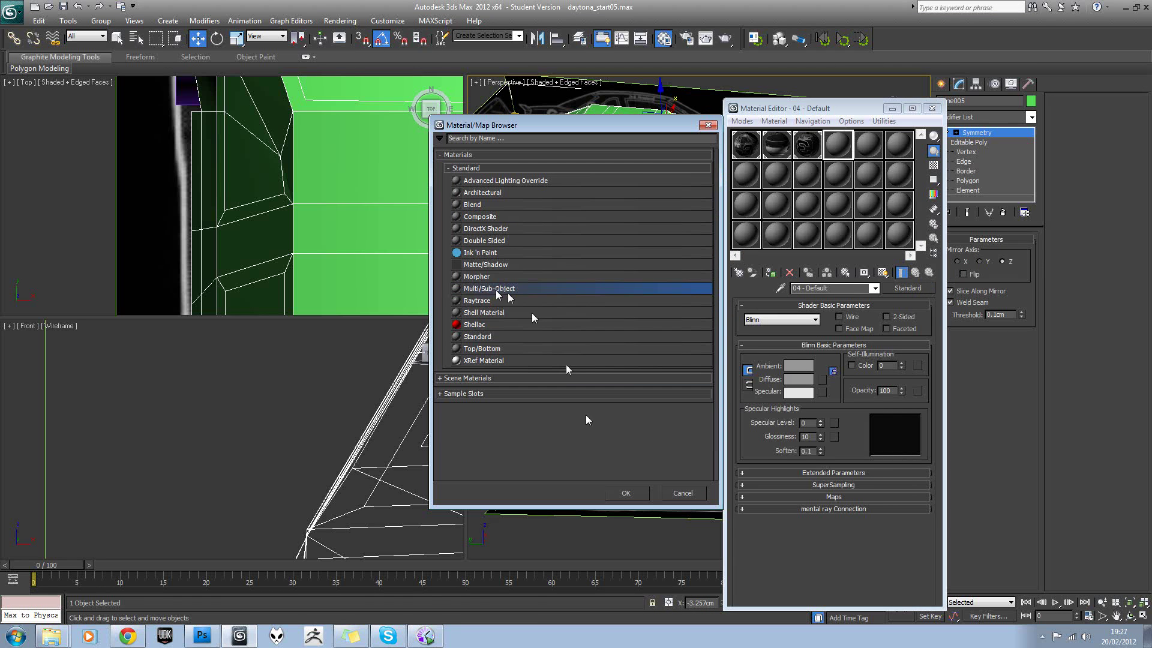
{"action": "left_click", "coordinate": [626, 493]}
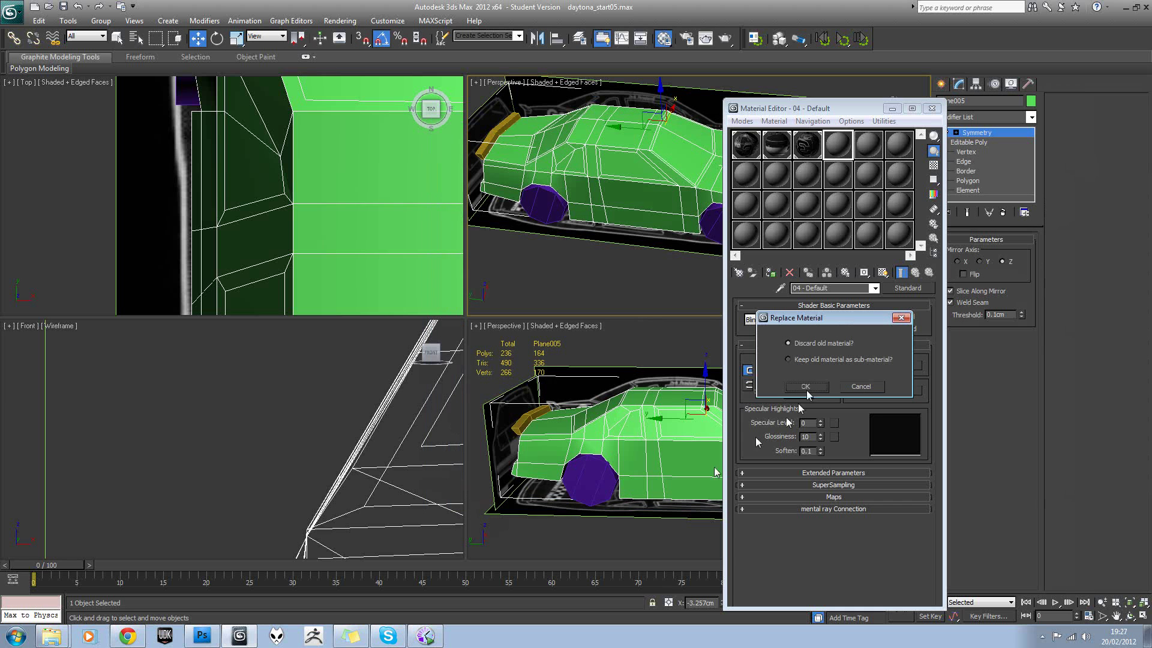
{"action": "left_click", "coordinate": [806, 386]}
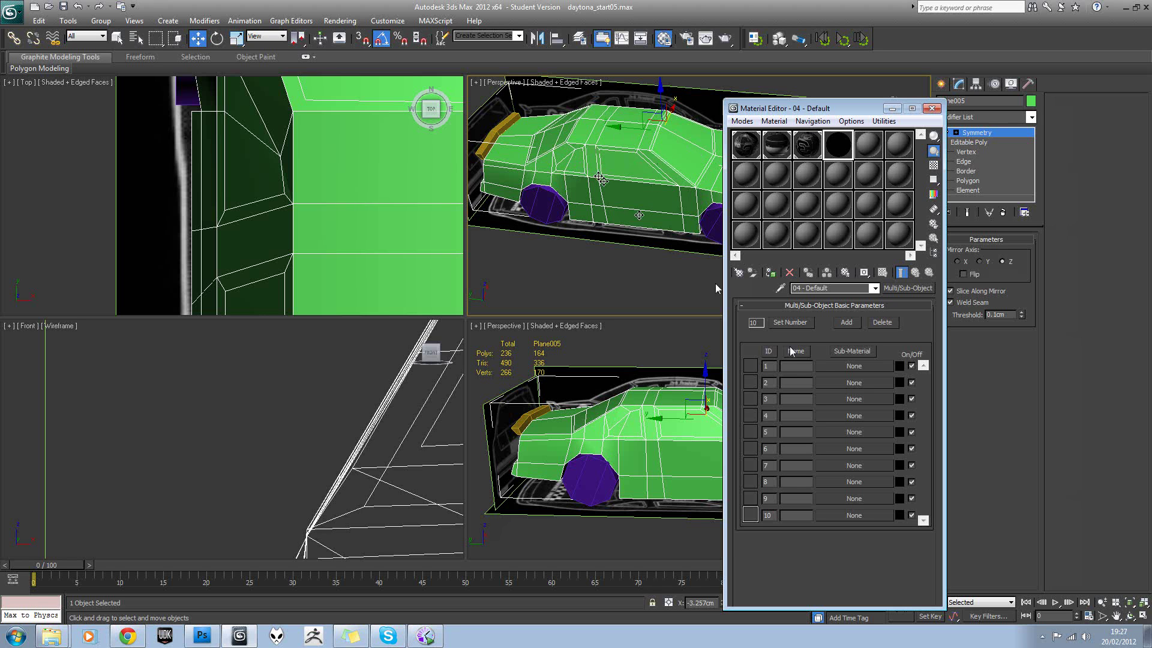
Step: Set the Multi/Sub-Object material's number of materials to 2 and move the Material Editor clear of the perspective views
{"action": "left_click", "coordinate": [783, 324]}
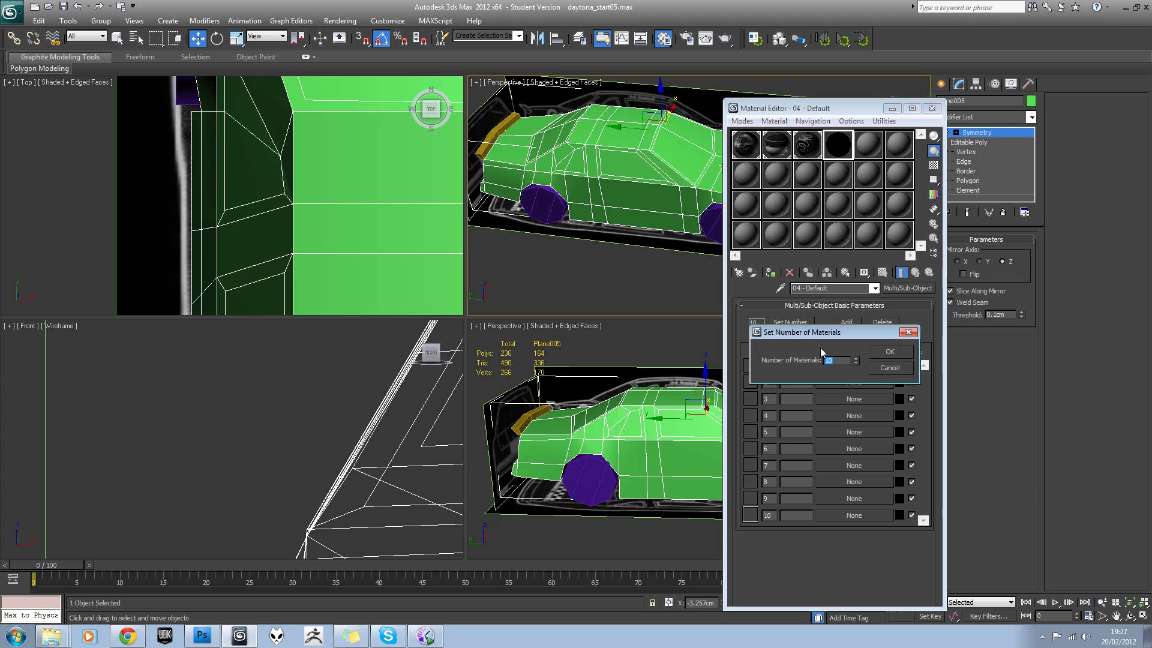
{"action": "type", "text": "2"}
{"action": "left_click", "coordinate": [879, 350]}
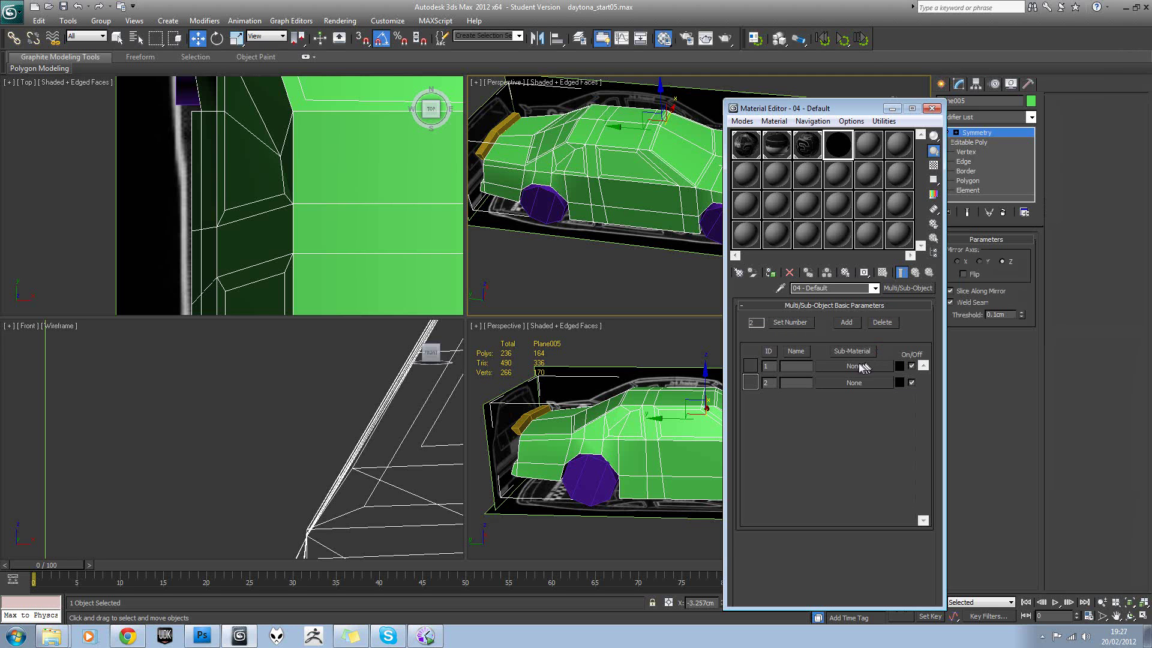
{"action": "left_click_drag", "start_coordinate": [829, 109], "coordinate": [284, 86]}
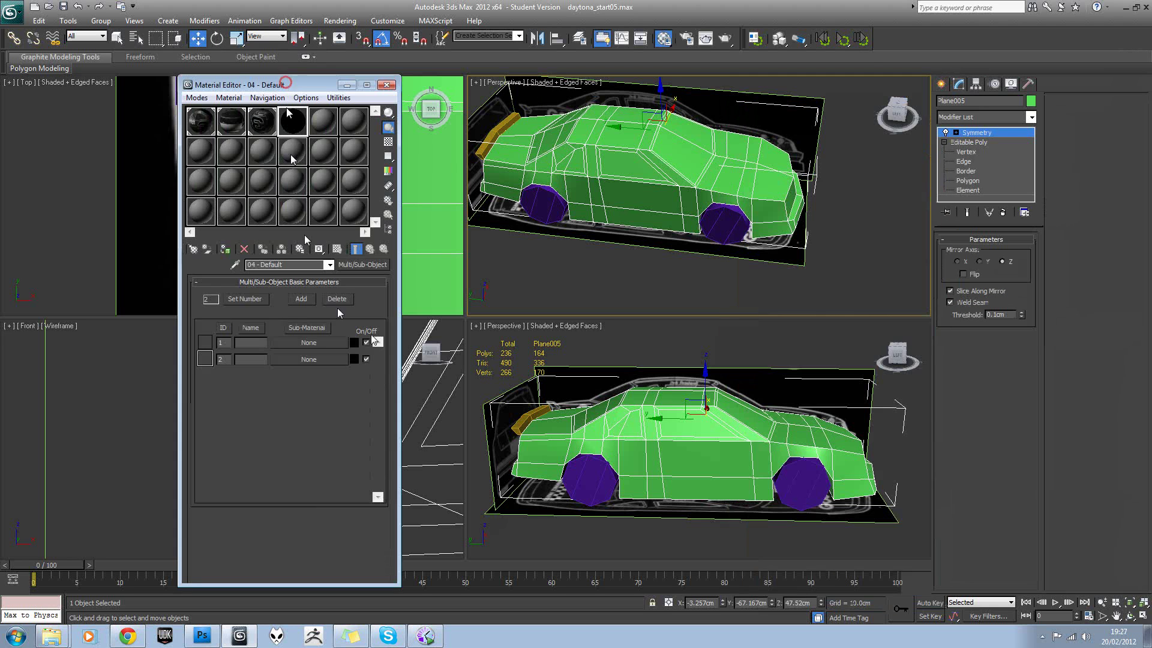
Step: Create a Standard sub-material for ID 1, name it Daytona_Main and return to the parent material
{"action": "left_click", "coordinate": [294, 342]}
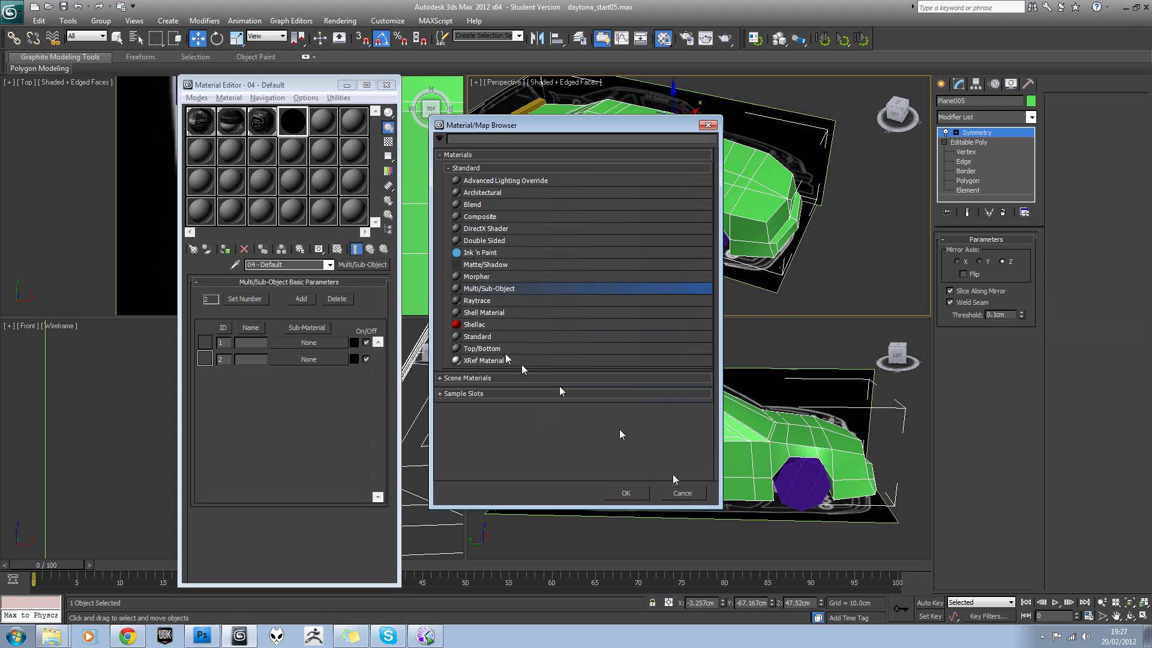
{"action": "double_click", "coordinate": [473, 336]}
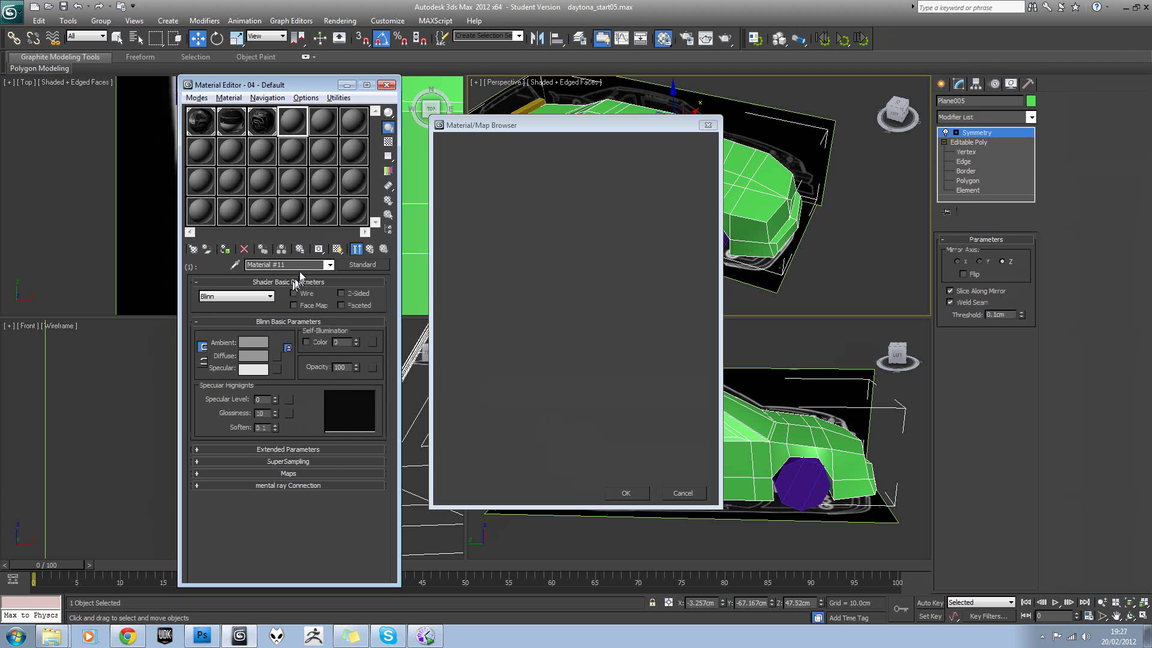
{"action": "left_click", "coordinate": [300, 266]}
{"action": "left_click_drag", "start_coordinate": [300, 266], "coordinate": [236, 261]}
{"action": "type", "text": "C"}
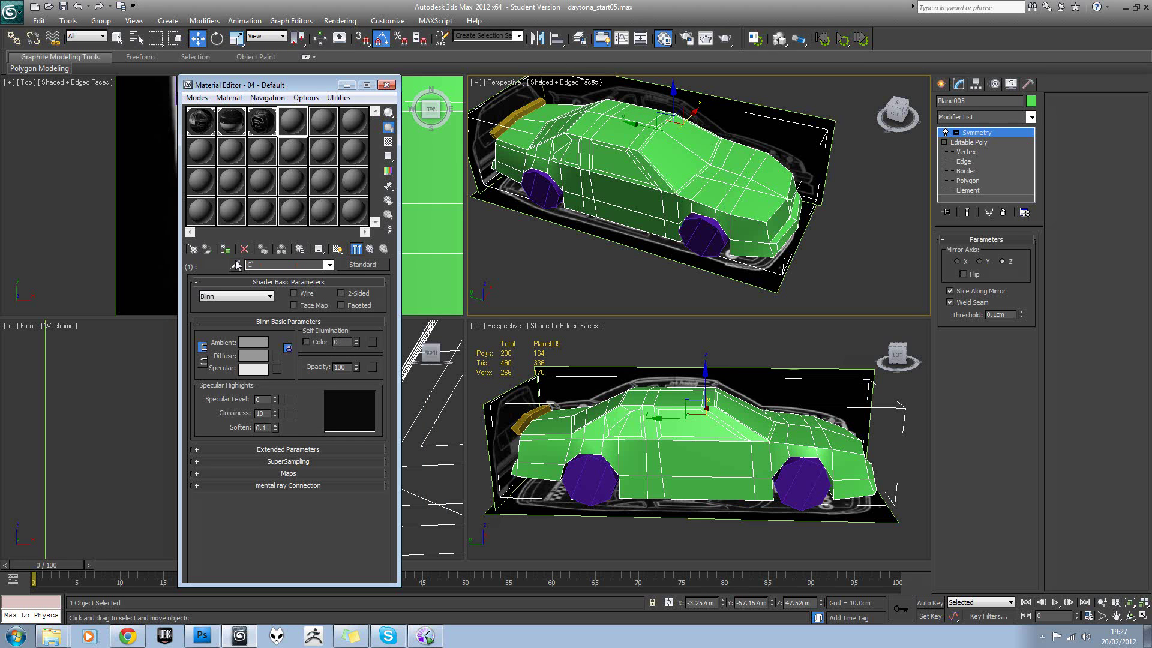
{"action": "type", "text": "aytona_Main"}
{"action": "left_click", "coordinate": [362, 258]}
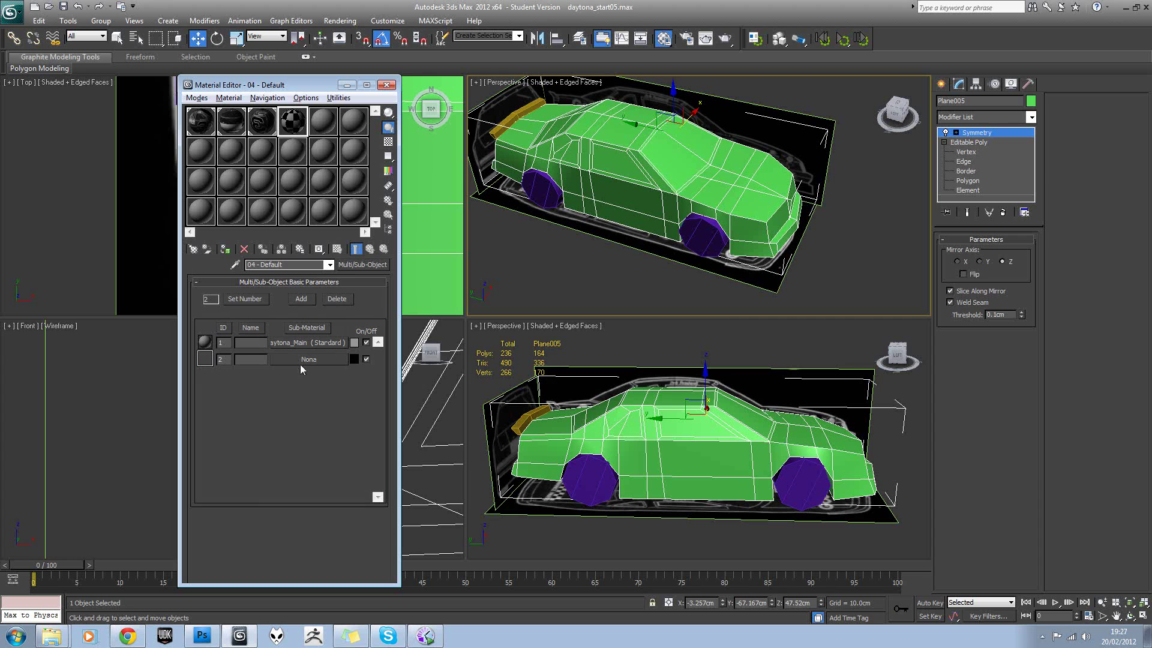
Step: Create a Standard sub-material for ID 2, name it Daytona_Sky and return to the parent material
{"action": "left_click", "coordinate": [306, 359]}
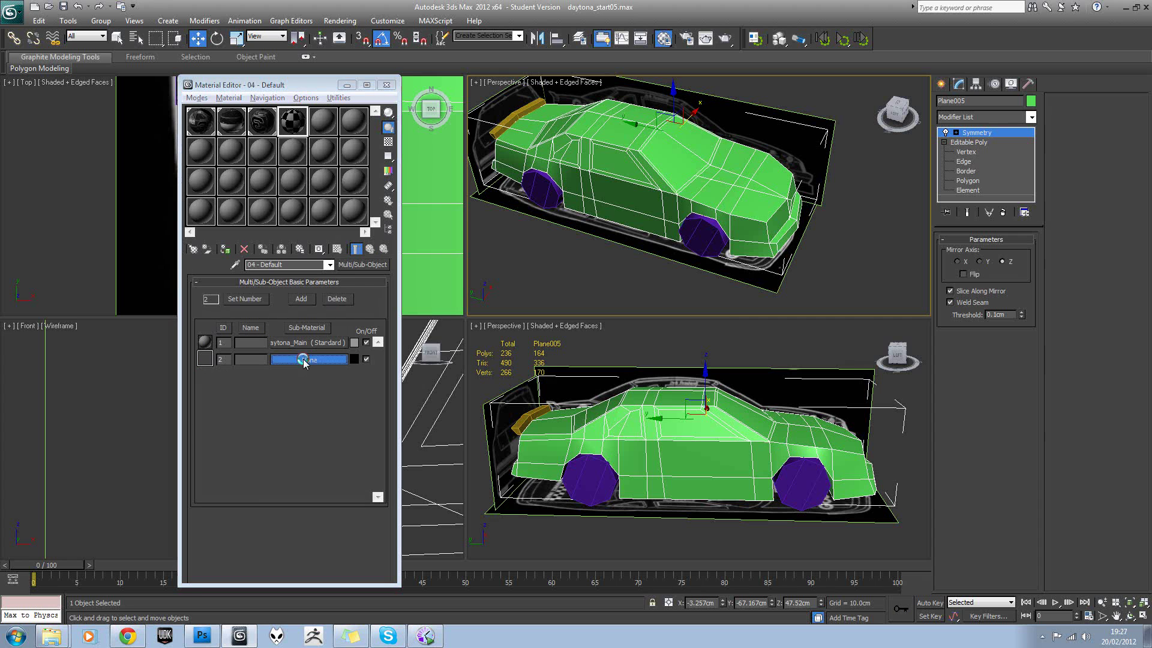
{"action": "double_click", "coordinate": [484, 337]}
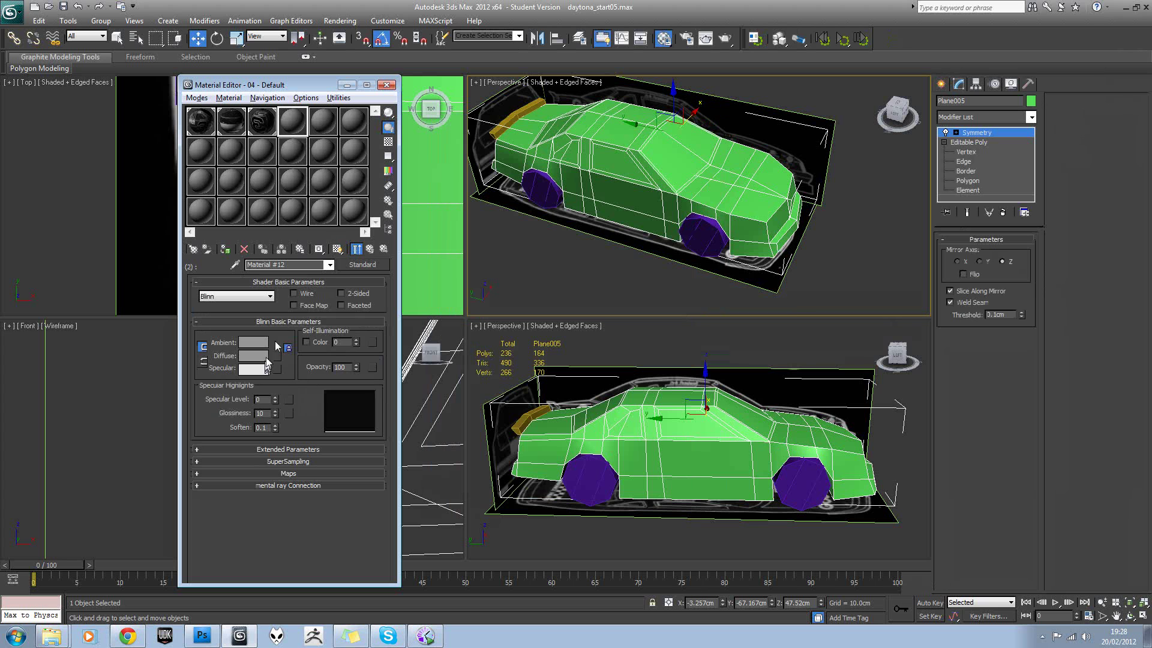
{"action": "left_click", "coordinate": [270, 265]}
{"action": "type", "text": "Daytona_Sky"}
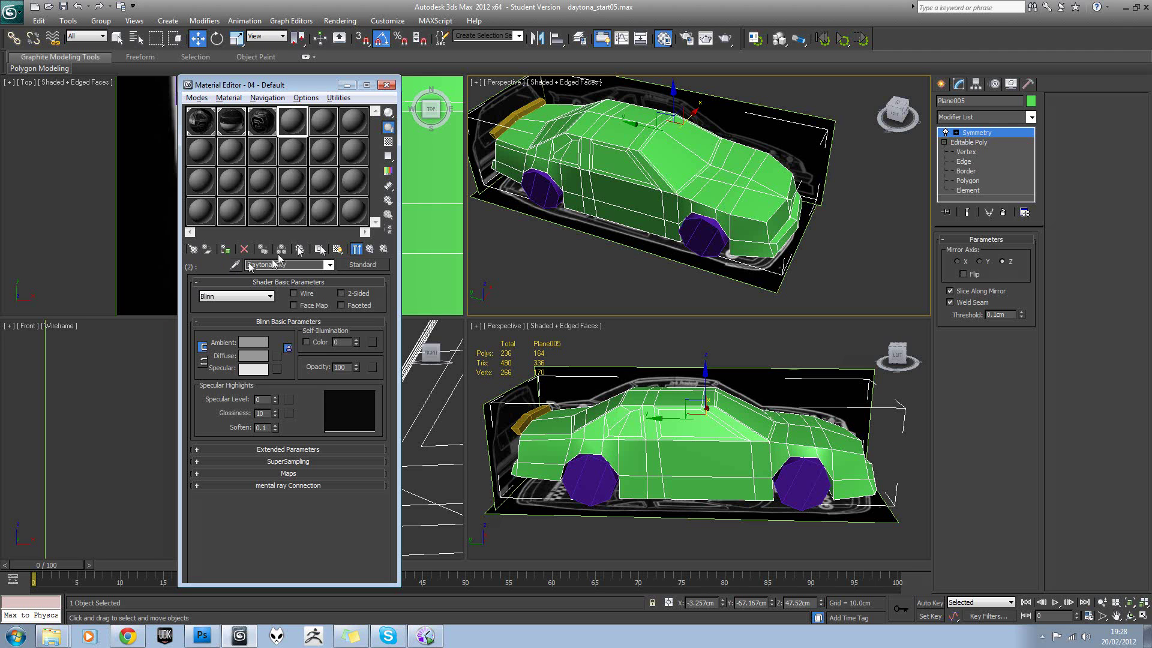
{"action": "left_click", "coordinate": [384, 249]}
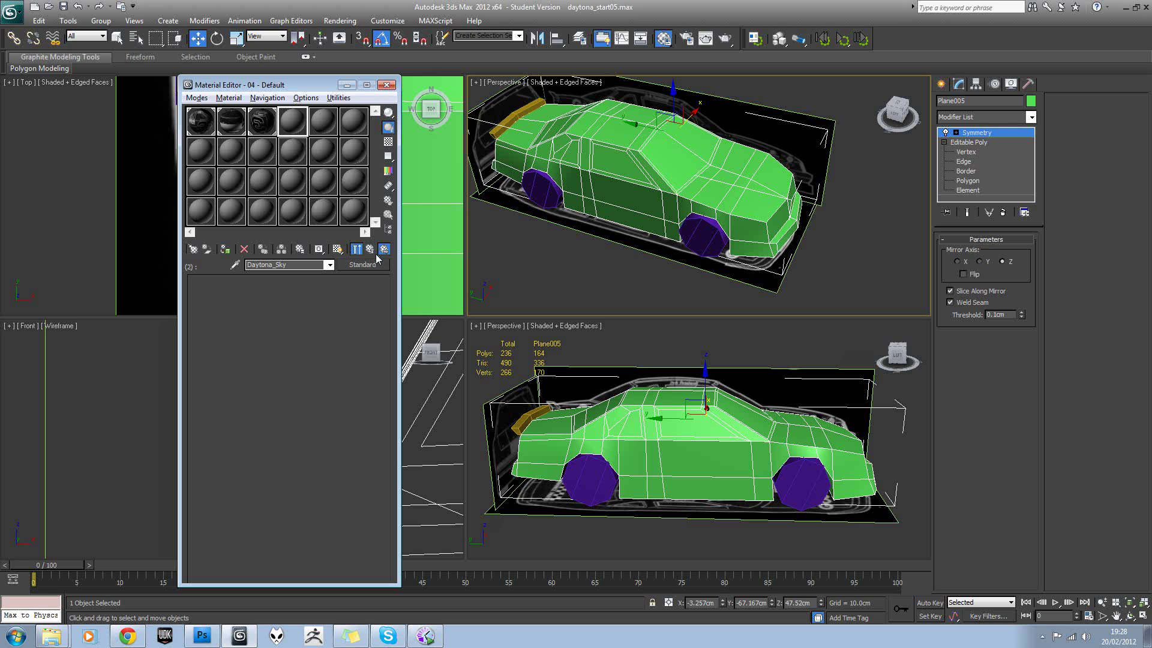
{"action": "left_click", "coordinate": [384, 249]}
{"action": "left_click", "coordinate": [370, 249]}
{"action": "left_click", "coordinate": [370, 250]}
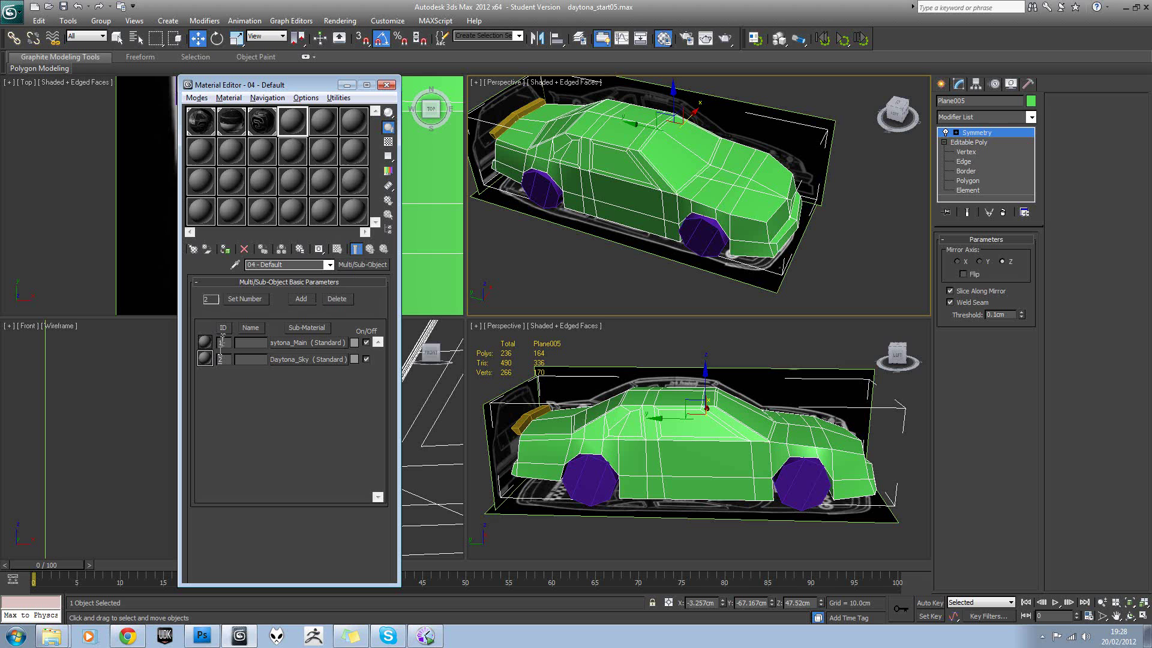
Step: Set the diffuse color of the Daytona_Main sub-material to dark red and return to the parent material
{"action": "left_click", "coordinate": [276, 344]}
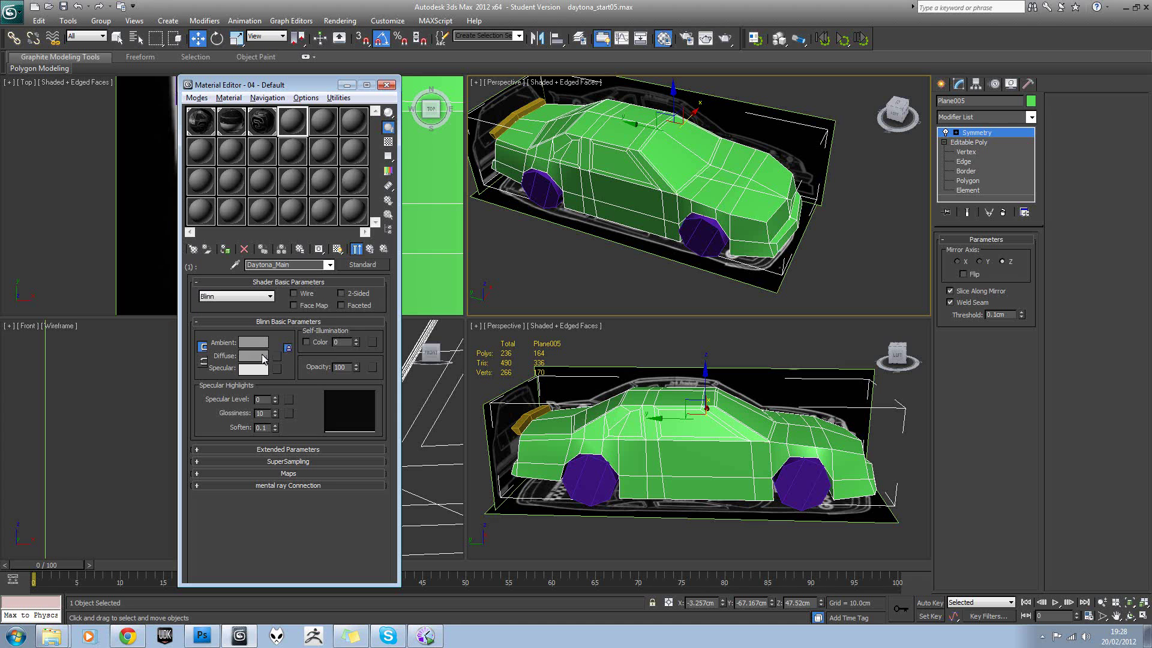
{"action": "left_click", "coordinate": [260, 355]}
{"action": "mouse_move", "coordinate": [329, 110]}
{"action": "left_mouse_down"}
{"action": "mouse_move", "coordinate": [347, 104]}
{"action": "mouse_move", "coordinate": [348, 77]}
{"action": "mouse_move", "coordinate": [330, 118]}
{"action": "left_mouse_up"}
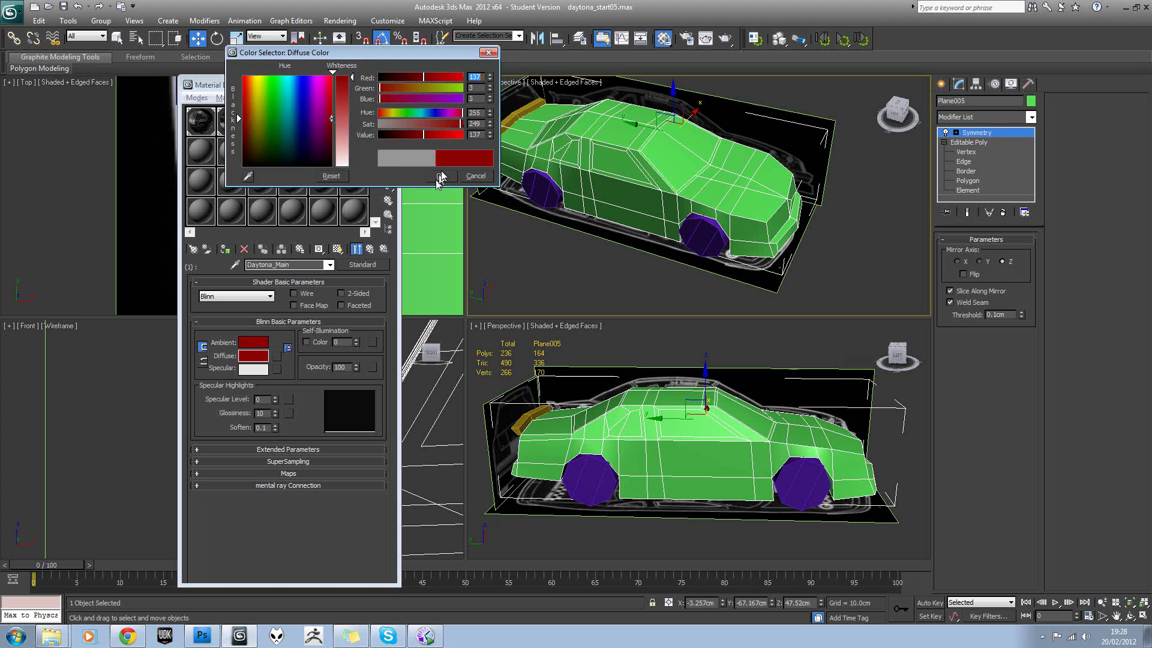
{"action": "left_click", "coordinate": [440, 176]}
{"action": "left_click", "coordinate": [370, 248]}
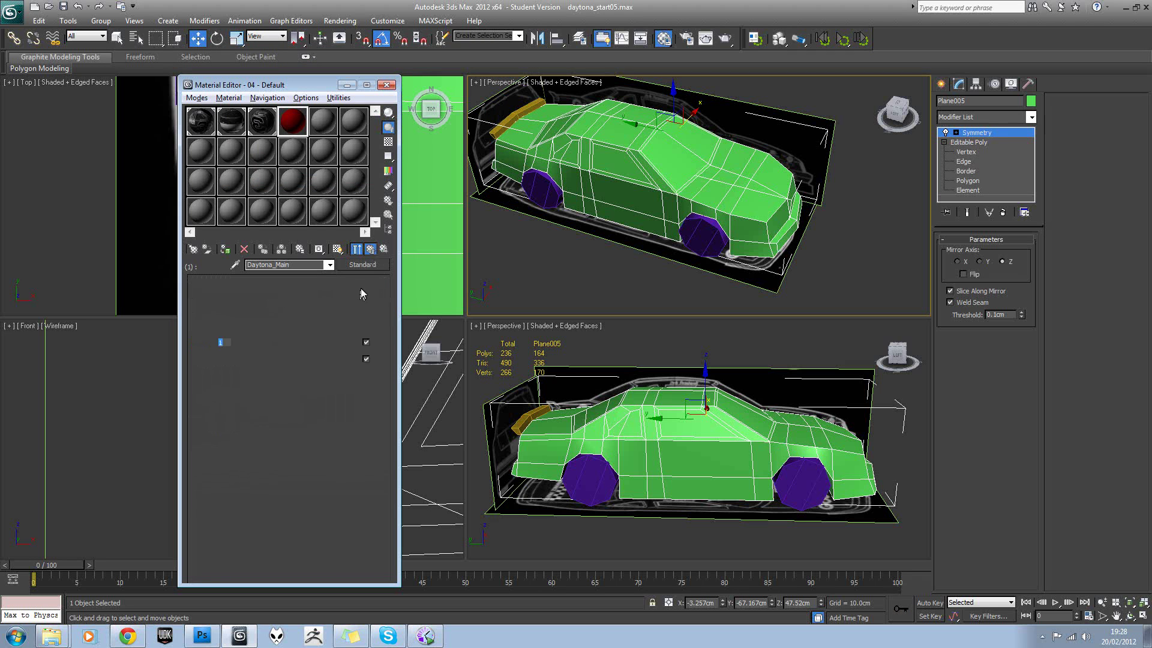
Step: Set the diffuse color of the Daytona_Sky sub-material to bright blue, about RGB 21, 159, 255
{"action": "left_click", "coordinate": [288, 359]}
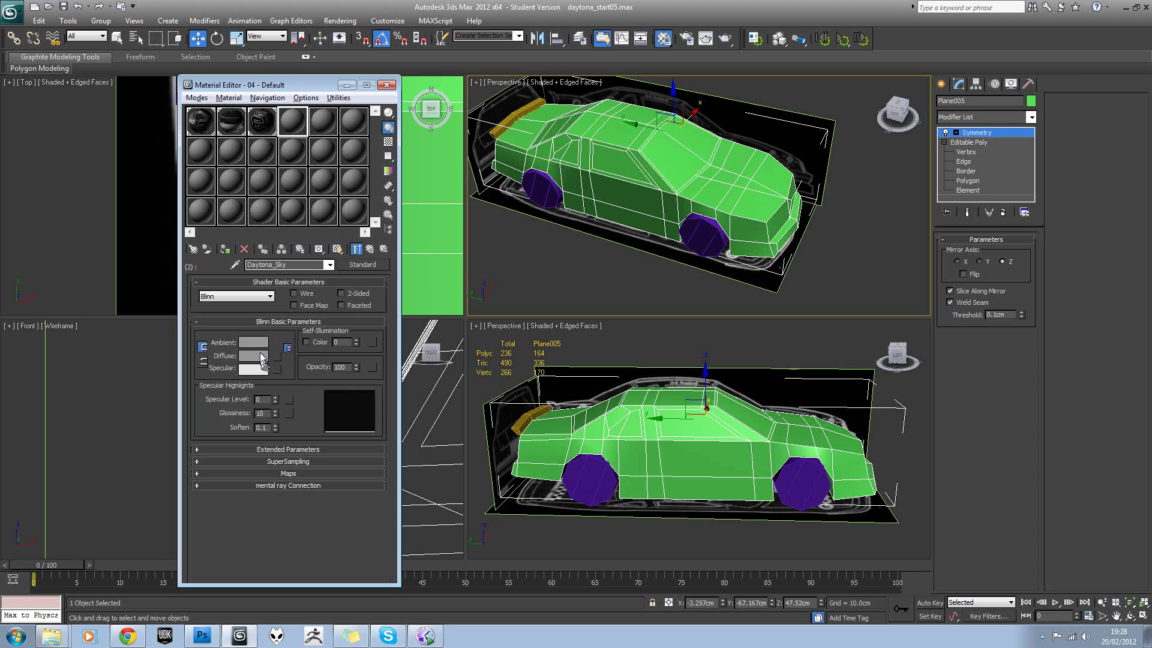
{"action": "left_click", "coordinate": [260, 354]}
{"action": "left_click_drag", "start_coordinate": [305, 102], "coordinate": [294, 75]}
{"action": "left_click_drag", "start_coordinate": [413, 124], "coordinate": [456, 124]}
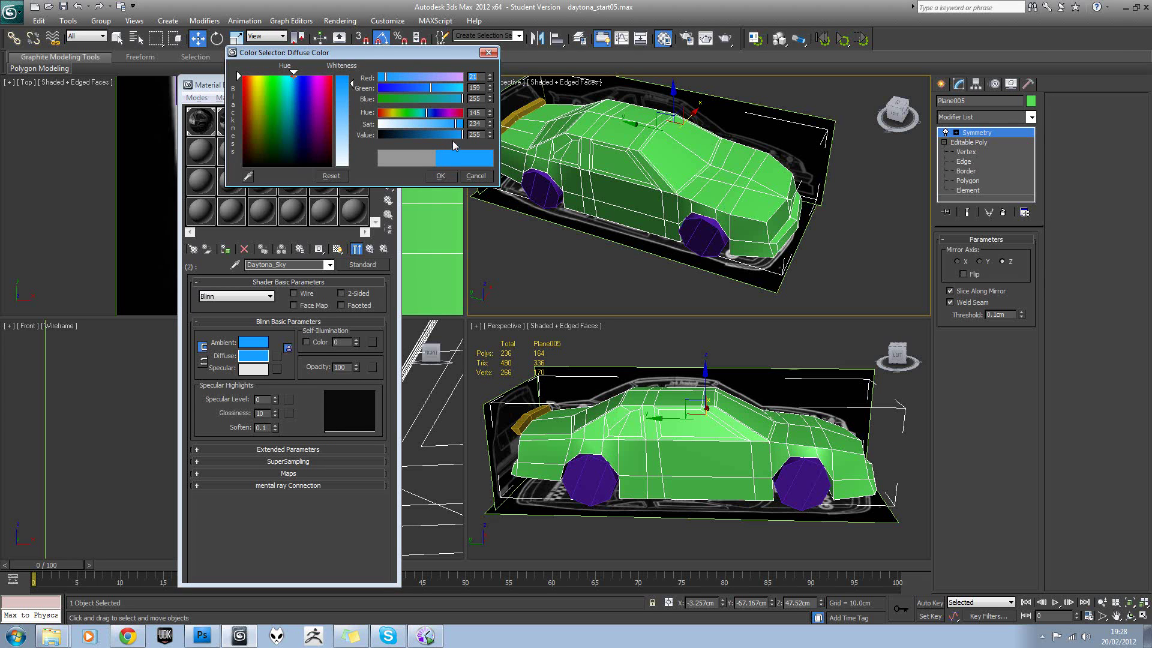
{"action": "left_click", "coordinate": [441, 176]}
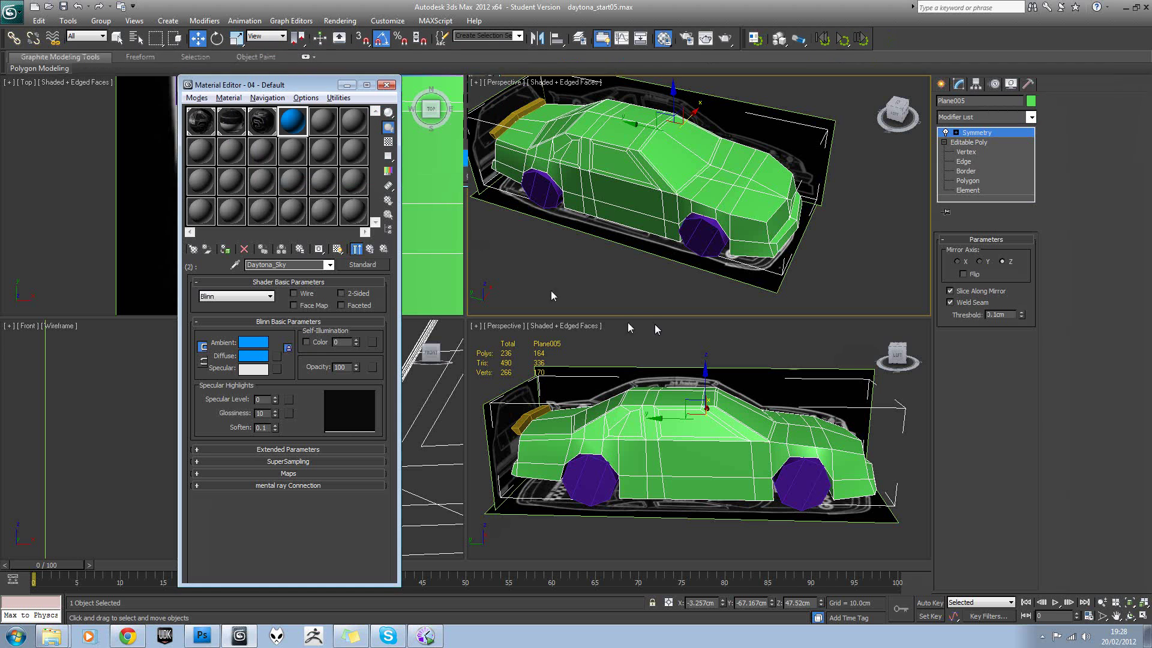
Step: Select the windscreen, side window and rear window polygons on the car body's Editable Poly level, below the Symmetry modifier
{"action": "middle_click_drag", "start_coordinate": [692, 427], "coordinate": [669, 427], "text": "alt"}
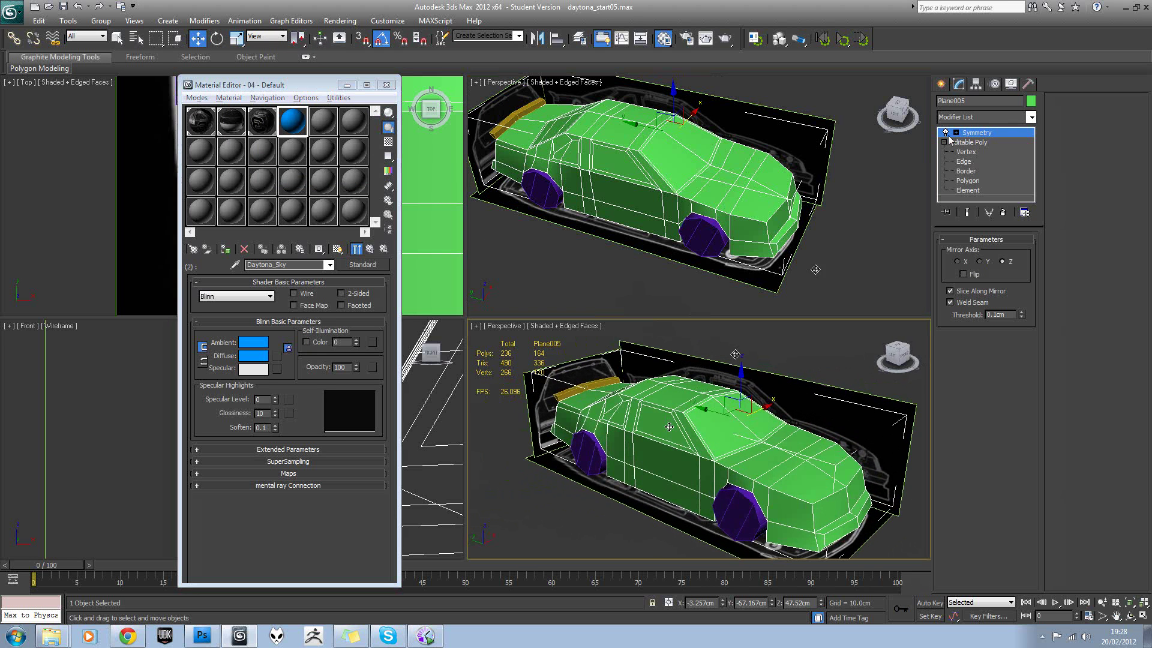
{"action": "left_click", "coordinate": [988, 118]}
{"action": "left_click", "coordinate": [988, 118]}
{"action": "left_click", "coordinate": [965, 180]}
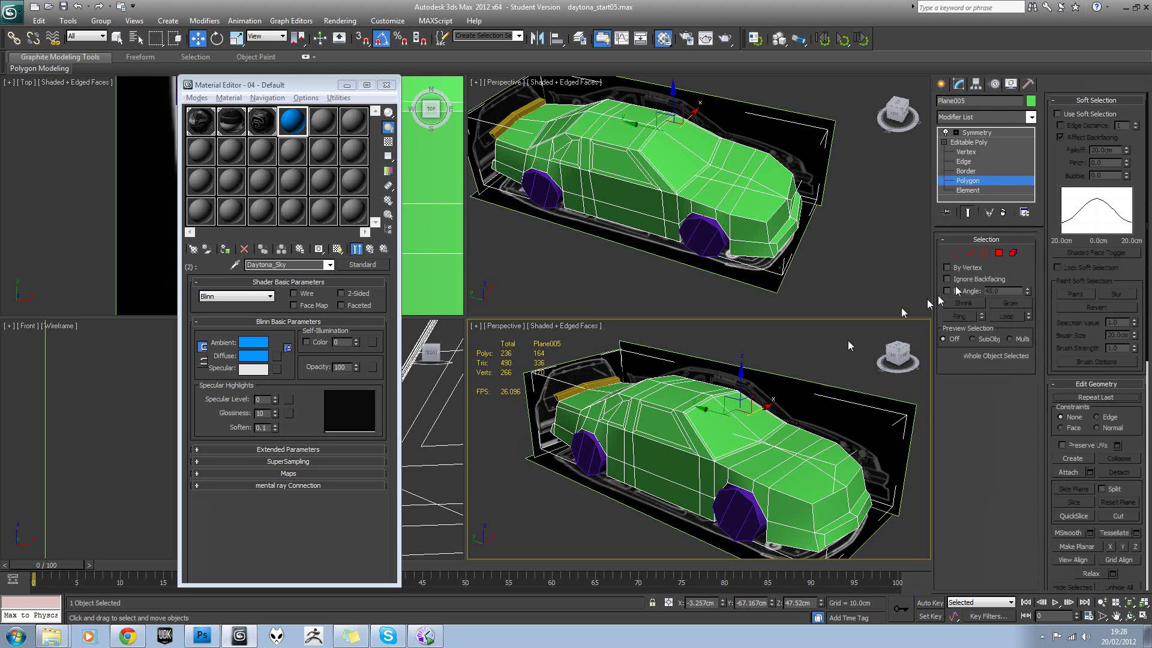
{"action": "left_click", "coordinate": [999, 253]}
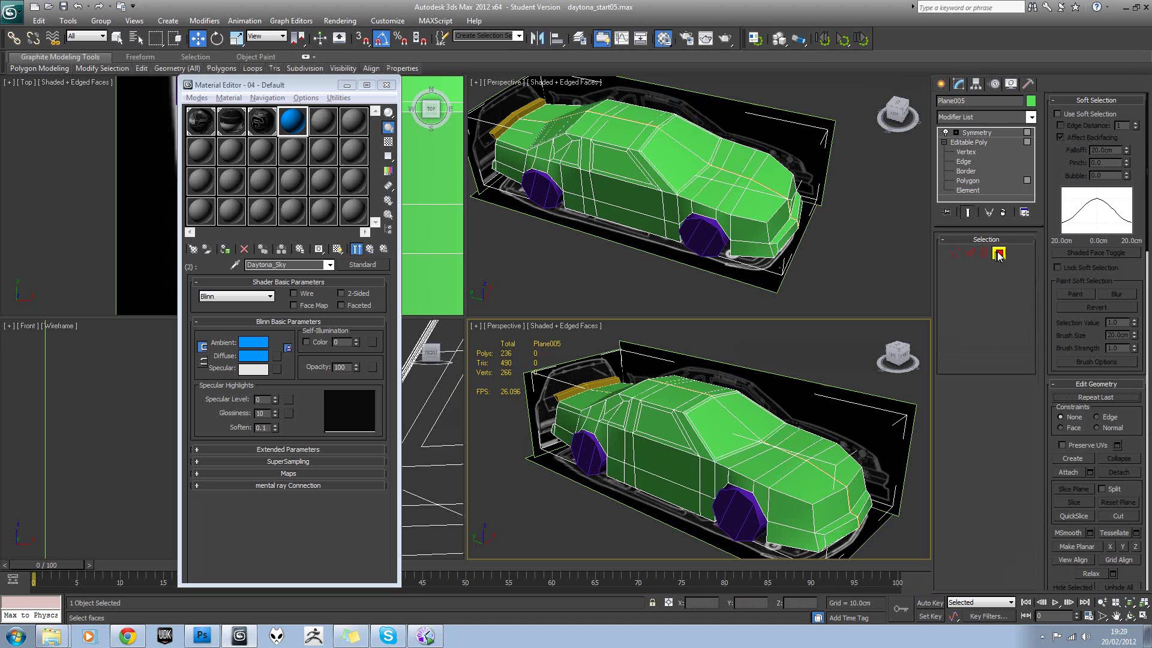
{"action": "left_click", "coordinate": [999, 253]}
{"action": "left_click", "coordinate": [720, 428]}
{"action": "left_click", "coordinate": [648, 429], "text": "ctrl"}
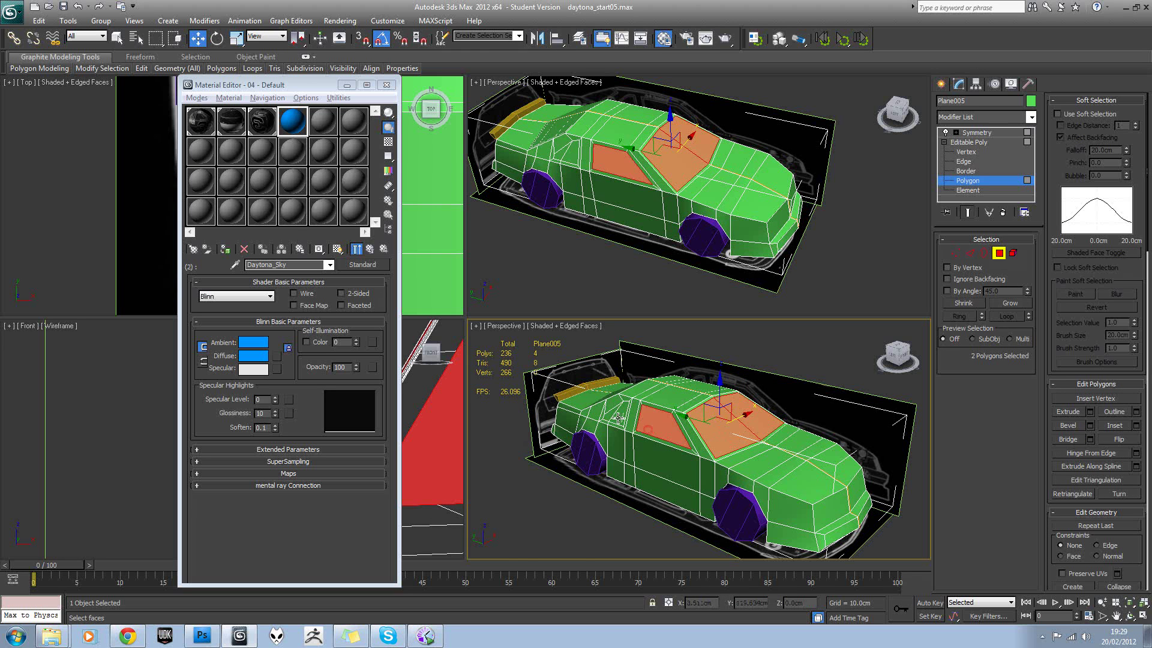
{"action": "left_click", "coordinate": [618, 418], "text": "ctrl"}
{"action": "left_click", "coordinate": [609, 416], "text": "ctrl"}
{"action": "mouse_move", "coordinate": [645, 423]}
{"action": "middle_mouse_down", "text": "alt"}
{"action": "mouse_move", "coordinate": [714, 437]}
{"action": "mouse_move", "coordinate": [640, 434]}
{"action": "middle_mouse_up", "text": "alt"}
{"action": "left_click", "coordinate": [569, 439], "text": "ctrl"}
{"action": "left_click", "coordinate": [549, 454], "text": "ctrl"}
{"action": "left_click", "coordinate": [580, 425], "text": "ctrl"}
Step: Set the material ID of the selected window polygons to 2
{"action": "left_click_drag", "start_coordinate": [1132, 548], "coordinate": [1011, 105]}
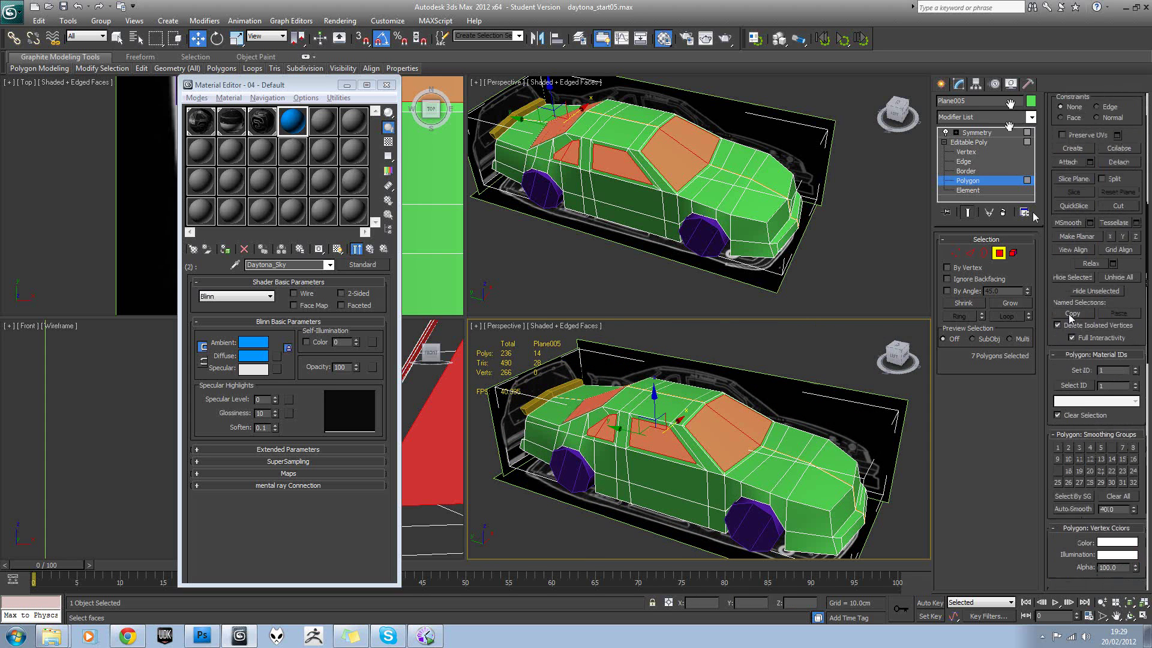
{"action": "scroll", "coordinate": [1074, 336], "scroll_direction": "down", "scroll_amount": 1}
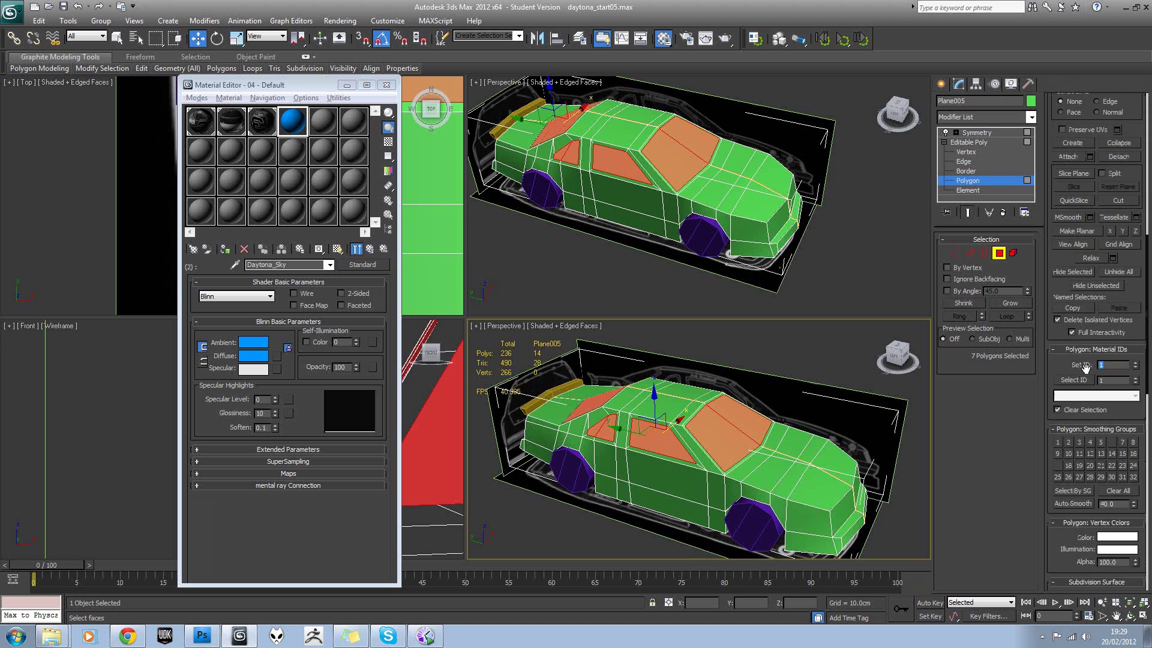
{"action": "key", "text": "Return"}
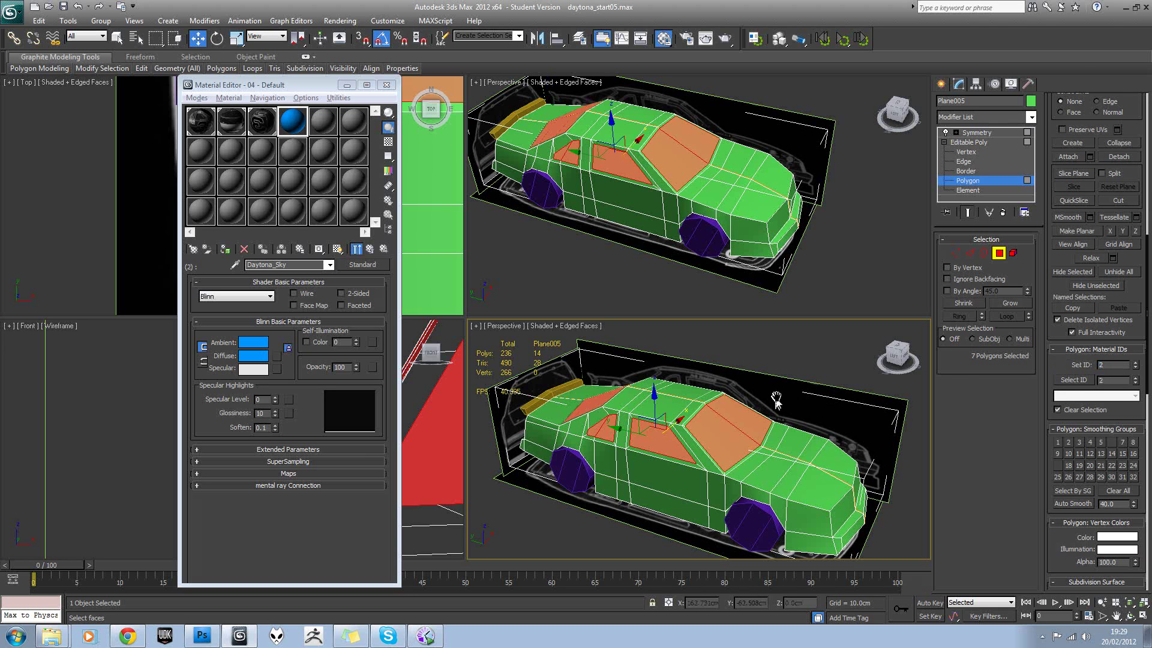
Step: Invert the polygon selection, give the bodywork polygons material ID 1, and assign the Multi/Sub-Object material to them
{"action": "middle_click_drag", "start_coordinate": [776, 402], "coordinate": [781, 396], "text": "alt"}
{"action": "key", "text": "ctrl+i"}
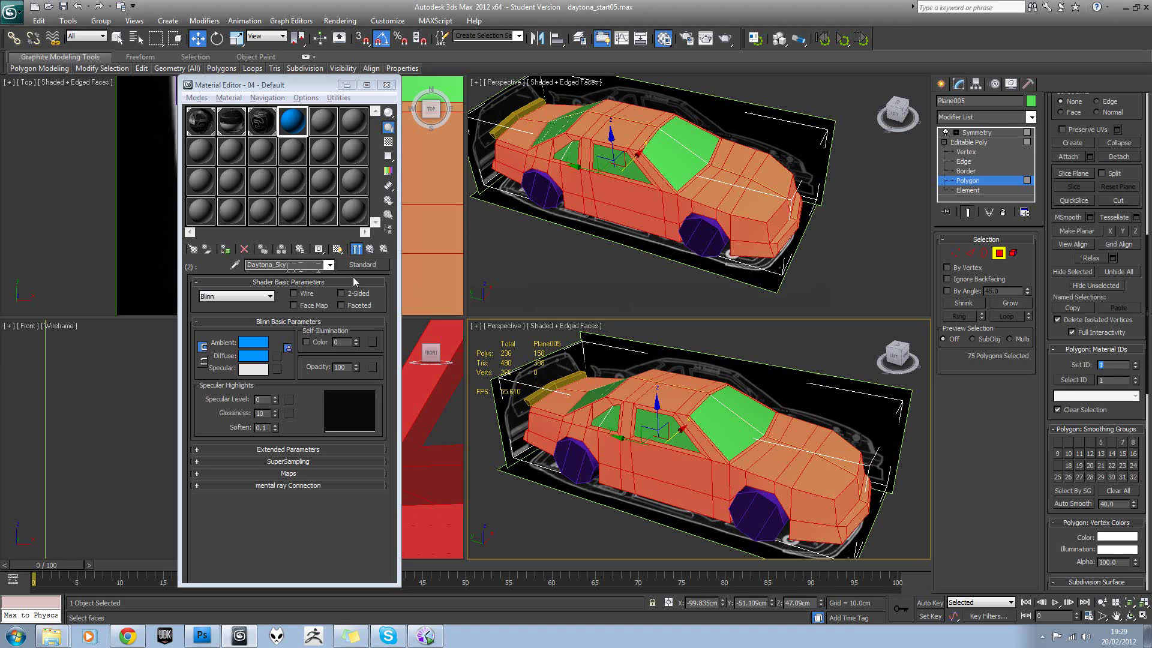
{"action": "left_click", "coordinate": [227, 249]}
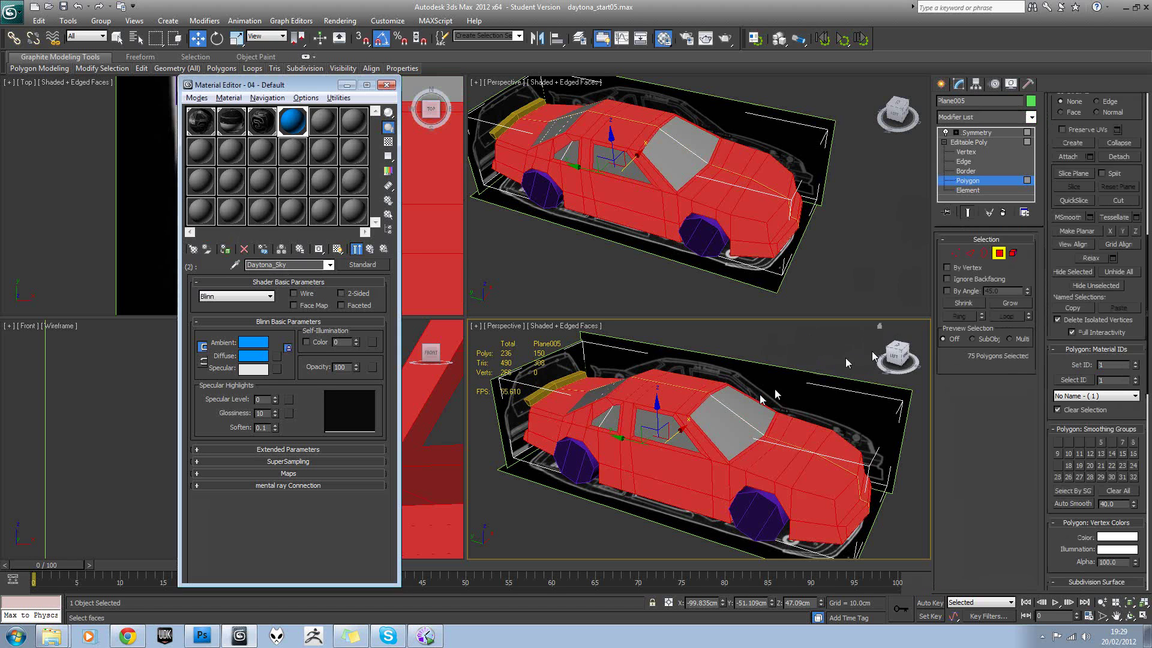
{"action": "middle_click_drag", "start_coordinate": [769, 381], "coordinate": [760, 376]}
{"action": "left_click", "coordinate": [998, 253]}
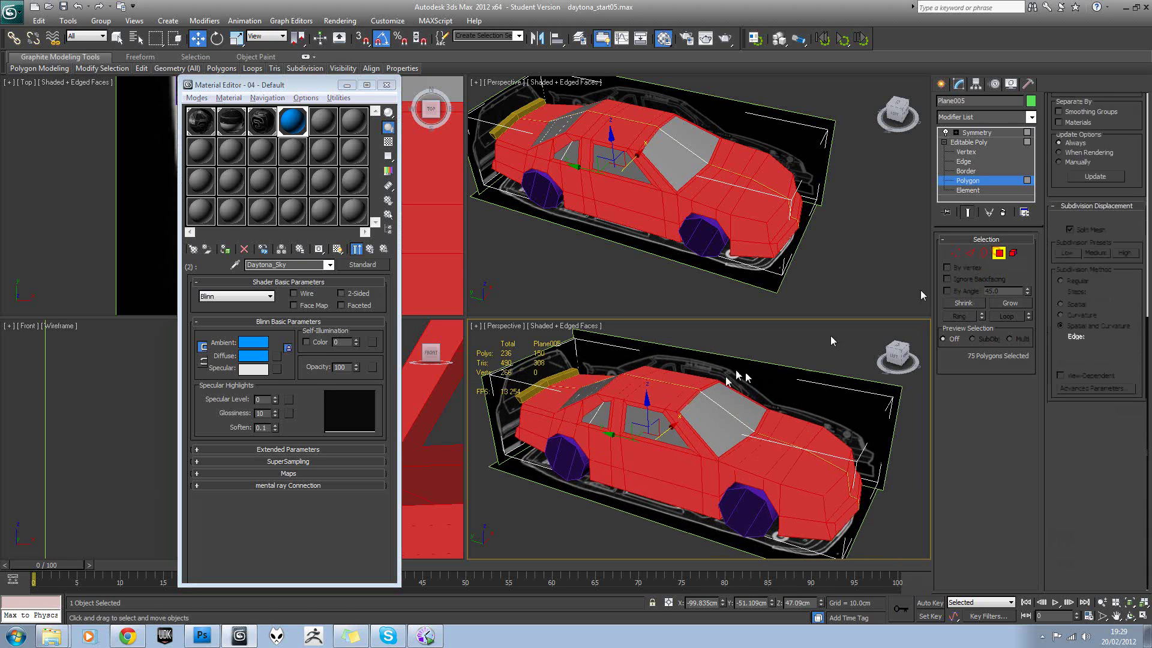
Step: Deselect the car, hide edged faces in the lower perspective view and turn on the Daytona_Sky material's viewport display
{"action": "left_click", "coordinate": [783, 338]}
{"action": "key", "text": "F4"}
{"action": "middle_click_drag", "start_coordinate": [673, 442], "coordinate": [645, 439], "text": "alt"}
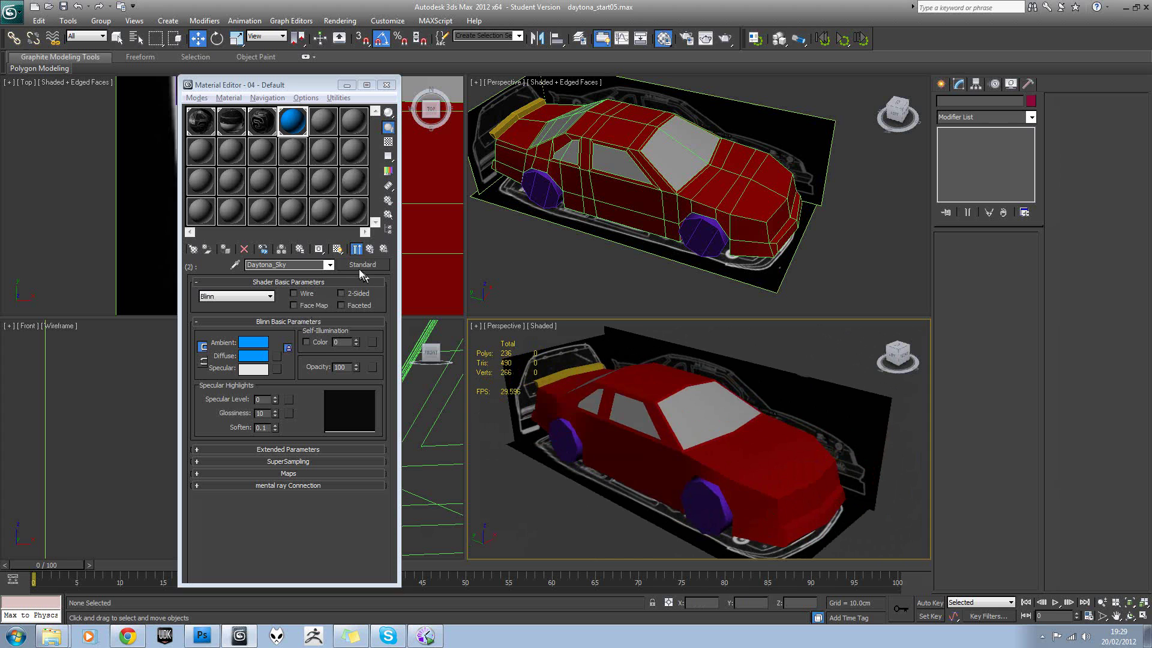
{"action": "left_click", "coordinate": [337, 248]}
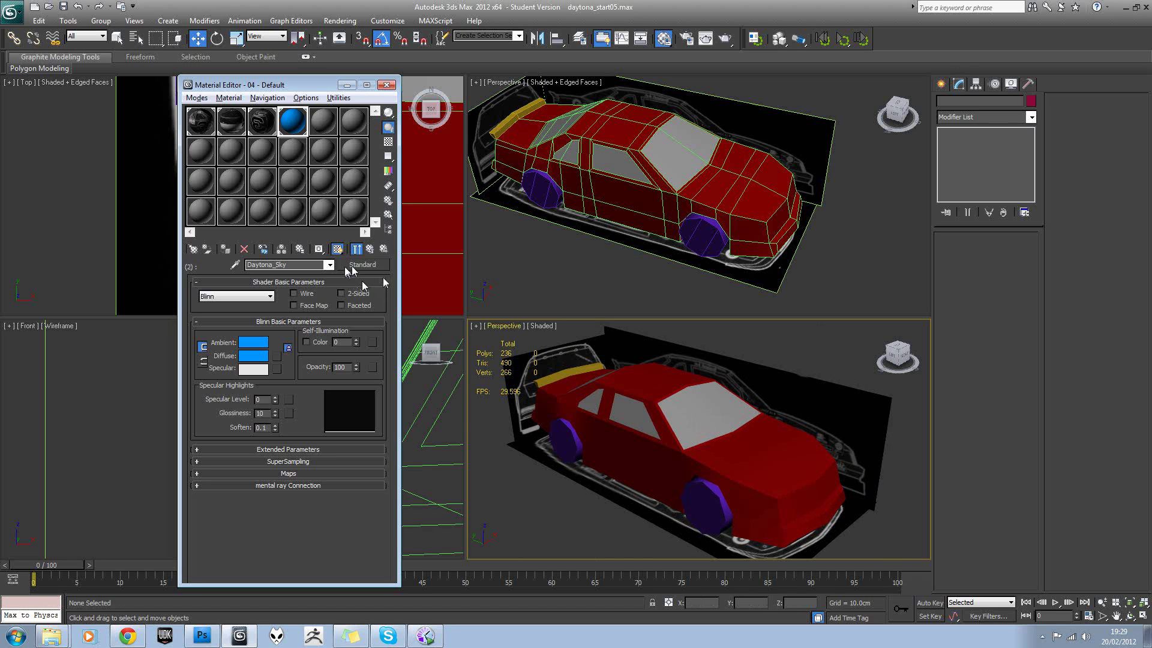
Step: Select the whole car body and assign the Multi/Sub-Object material to it
{"action": "mouse_move", "coordinate": [649, 388]}
{"action": "middle_mouse_down", "text": "alt"}
{"action": "mouse_move", "coordinate": [660, 399]}
{"action": "mouse_move", "coordinate": [733, 388]}
{"action": "mouse_move", "coordinate": [571, 401]}
{"action": "mouse_move", "coordinate": [618, 417]}
{"action": "middle_mouse_up", "text": "alt"}
{"action": "left_click", "coordinate": [660, 399]}
{"action": "left_click", "coordinate": [224, 248]}
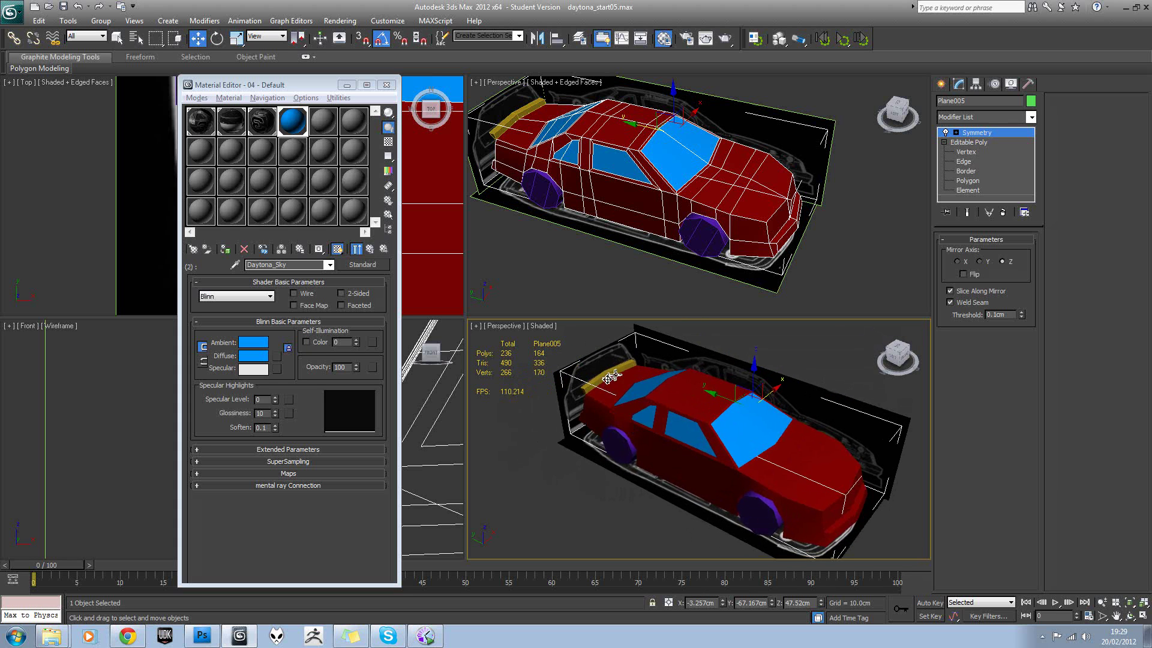
{"action": "middle_click_drag", "start_coordinate": [733, 418], "coordinate": [732, 376], "text": "alt"}
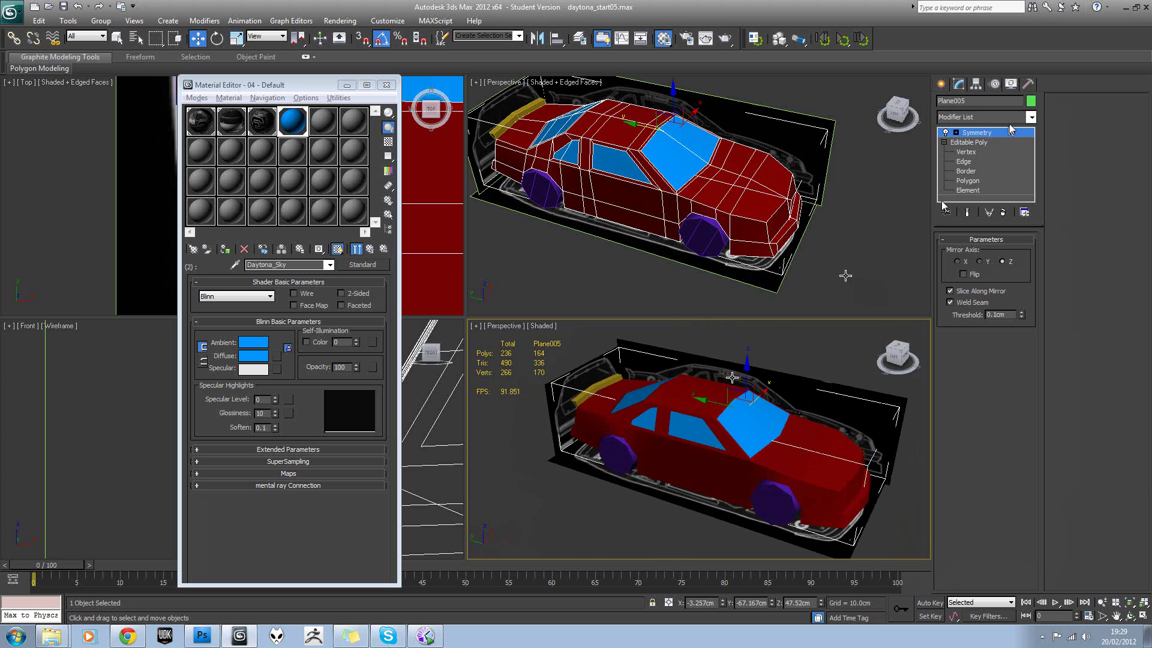
Step: Add an Edit Poly modifier above Symmetry and attach the rear spoiler to the car body
{"action": "left_click", "coordinate": [1013, 120]}
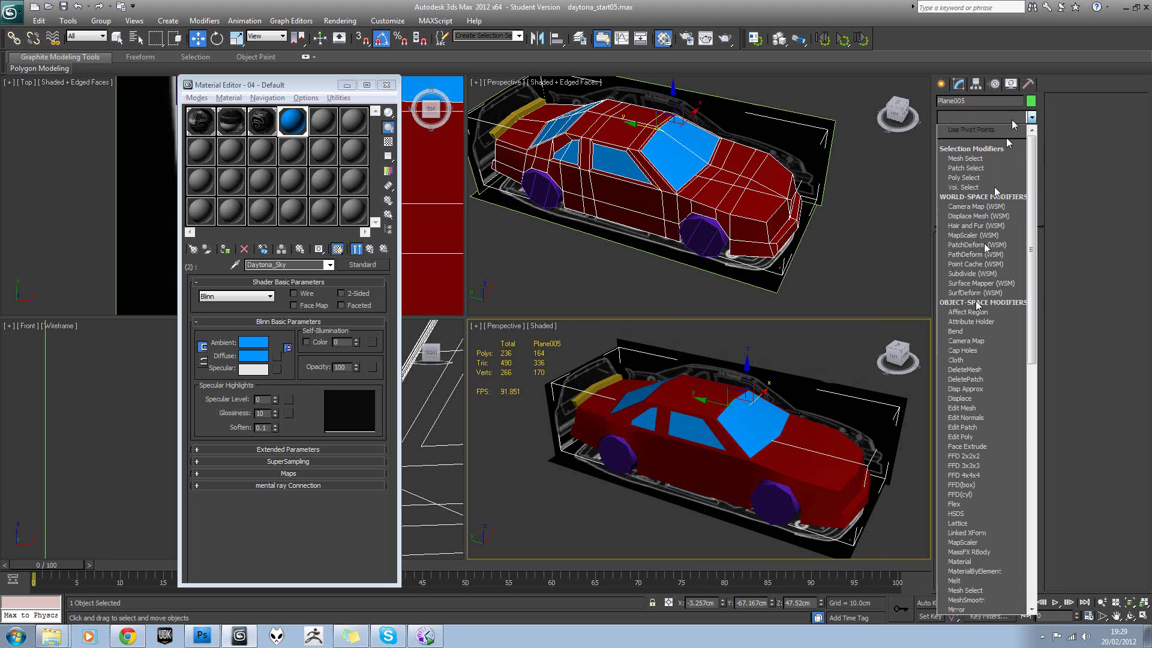
{"action": "left_click", "coordinate": [962, 437]}
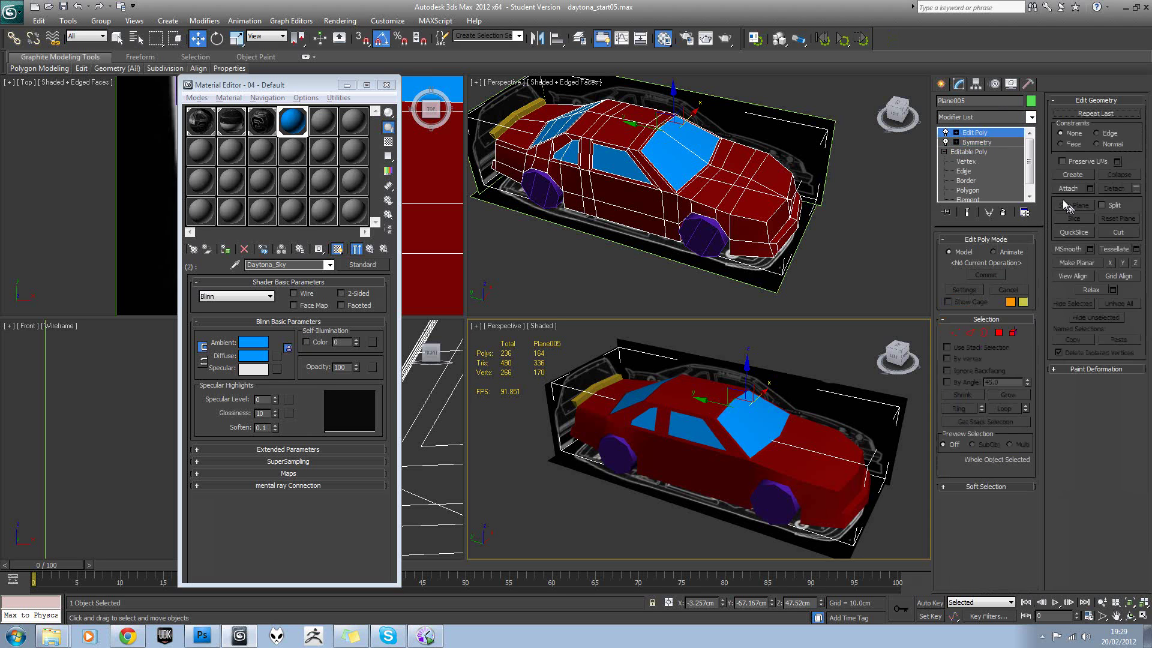
{"action": "left_click", "coordinate": [944, 152]}
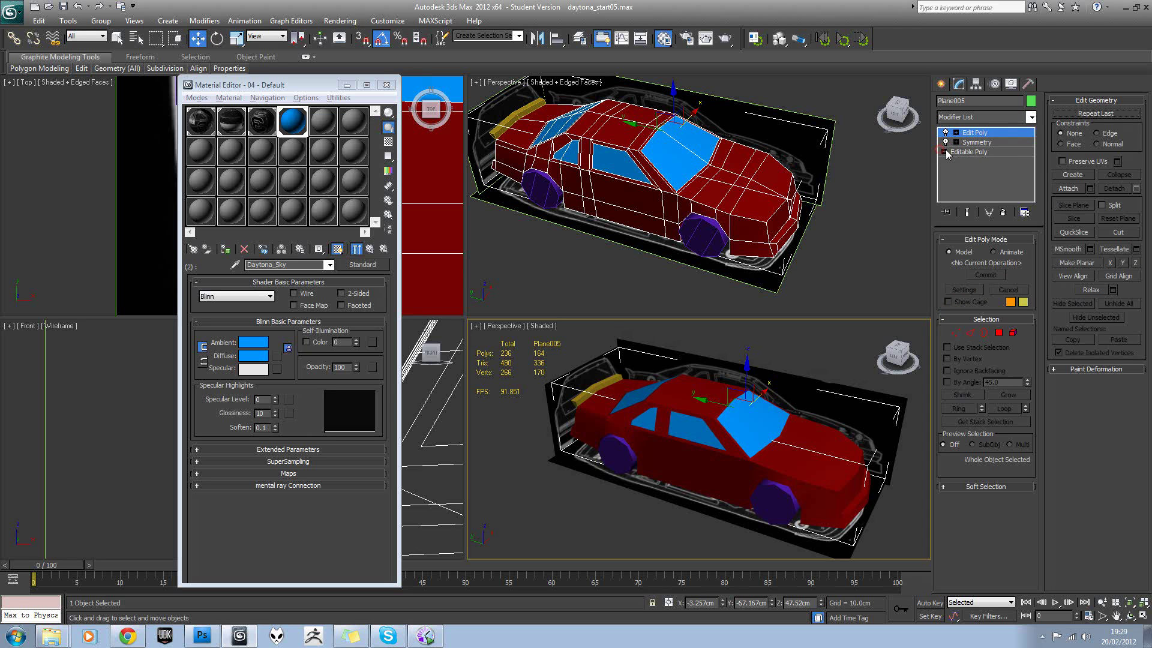
{"action": "left_click", "coordinate": [1069, 189]}
{"action": "left_click", "coordinate": [598, 384]}
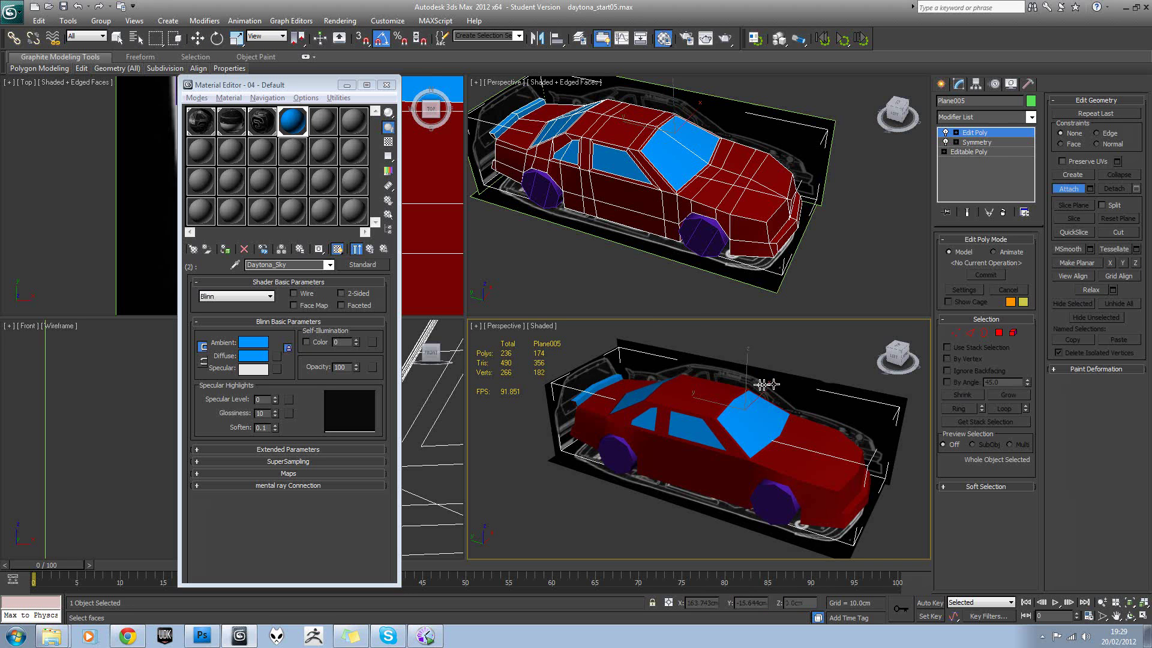
Step: Select the attached rear spoiler element, set its material ID to 1 and leave element editing
{"action": "middle_click_drag", "start_coordinate": [767, 384], "coordinate": [744, 393], "text": "alt"}
{"action": "left_click", "coordinate": [1011, 332]}
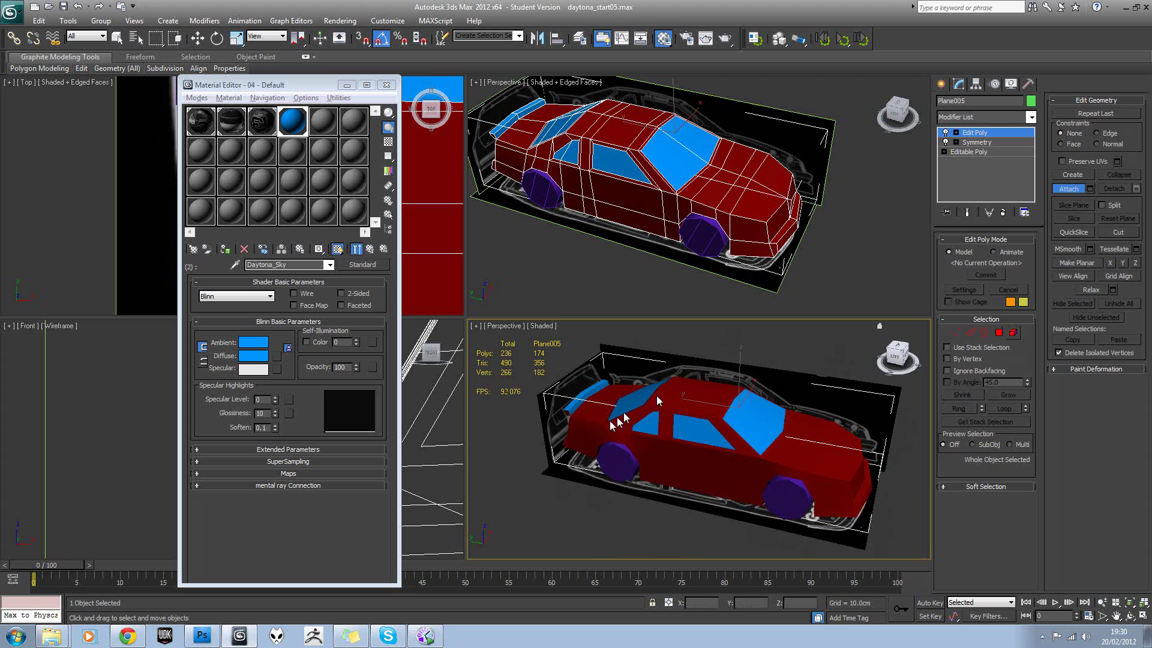
{"action": "left_click", "coordinate": [595, 407]}
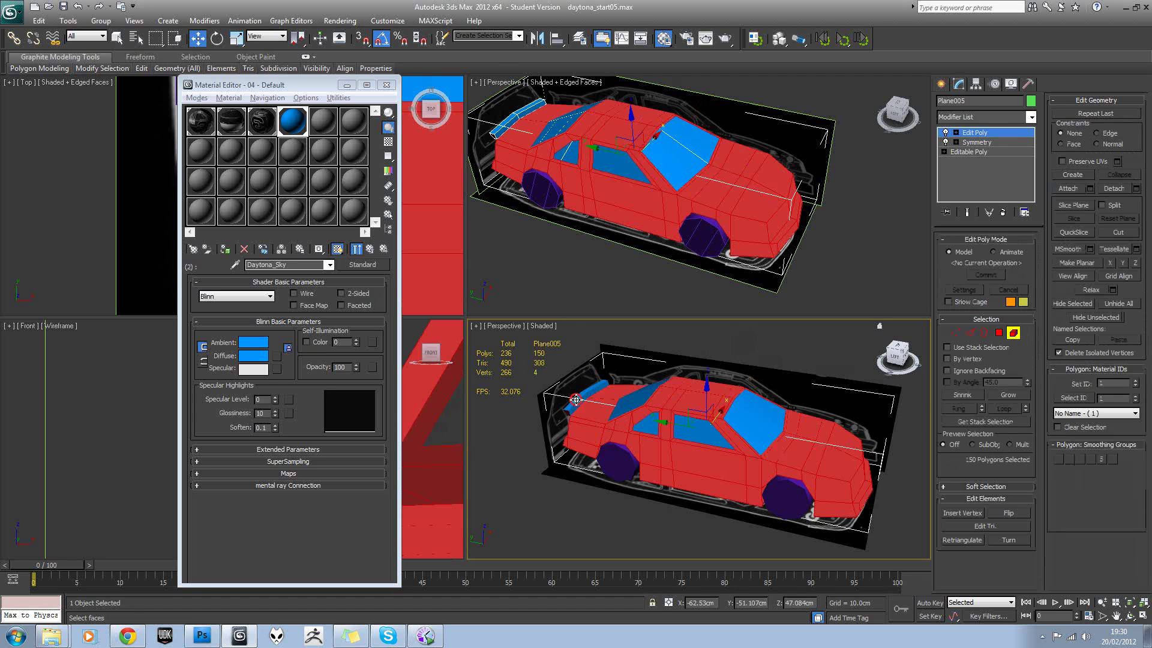
{"action": "key", "text": "w"}
{"action": "left_click", "coordinate": [606, 394]}
{"action": "middle_click_drag", "start_coordinate": [606, 394], "coordinate": [594, 394], "text": "alt"}
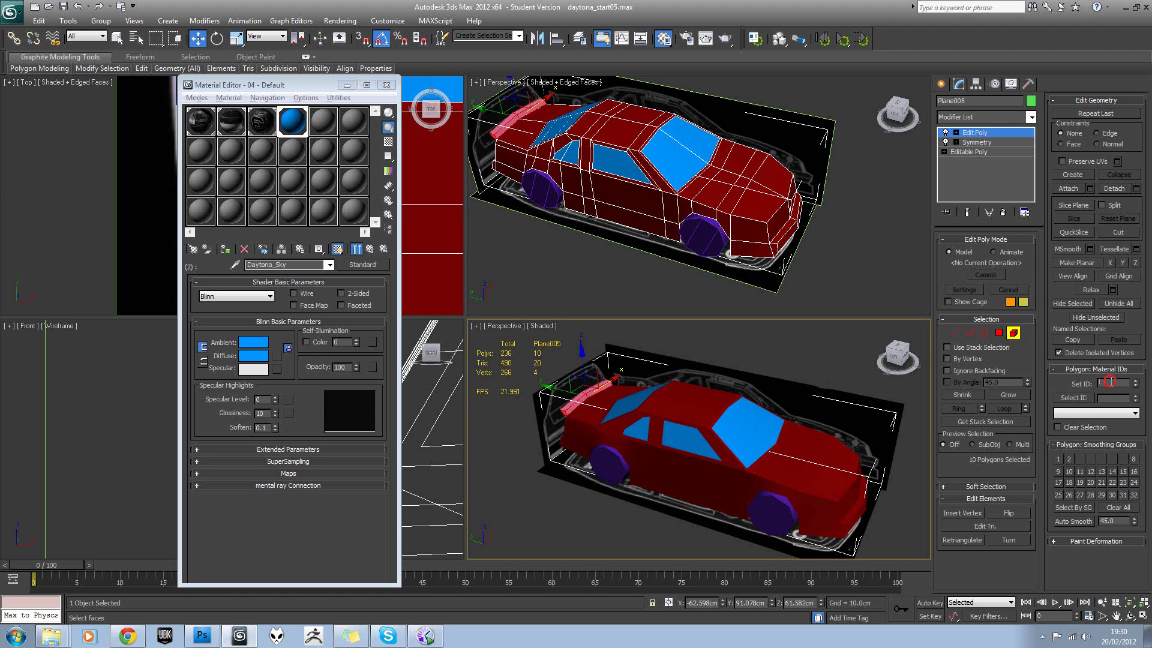
{"action": "key", "text": "Return"}
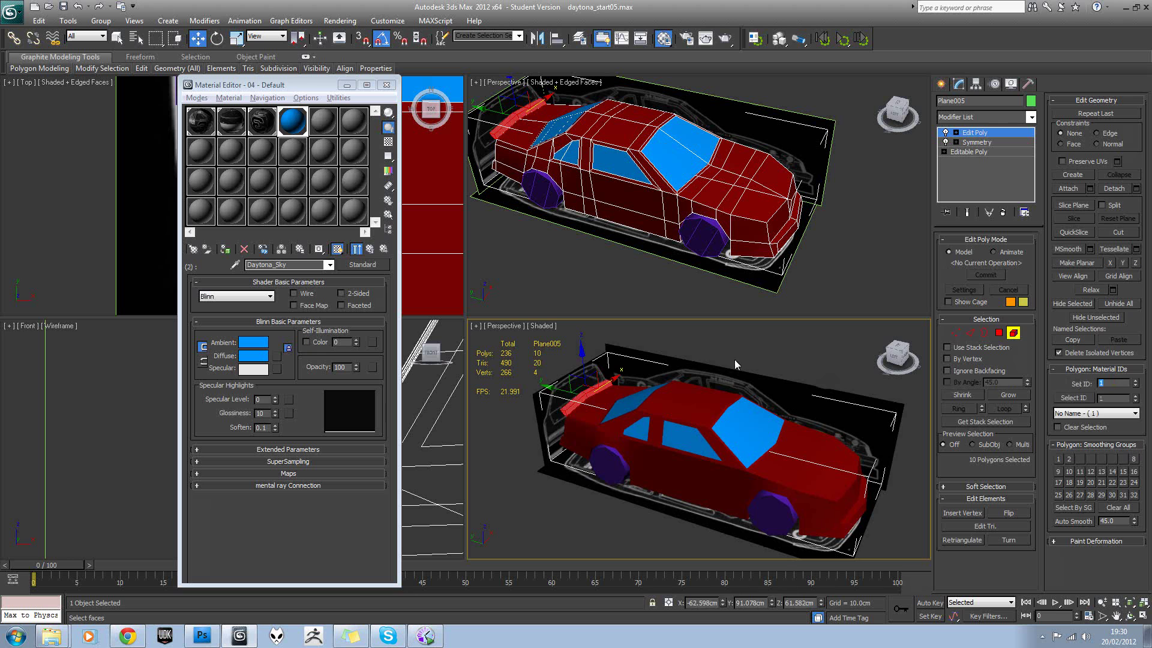
{"action": "left_click", "coordinate": [735, 359]}
{"action": "mouse_move", "coordinate": [733, 358]}
{"action": "middle_mouse_down", "text": "alt"}
{"action": "mouse_move", "coordinate": [802, 353]}
{"action": "mouse_move", "coordinate": [765, 377]}
{"action": "mouse_move", "coordinate": [708, 373]}
{"action": "mouse_move", "coordinate": [753, 352]}
{"action": "middle_mouse_up", "text": "alt"}
{"action": "left_click", "coordinate": [975, 135]}
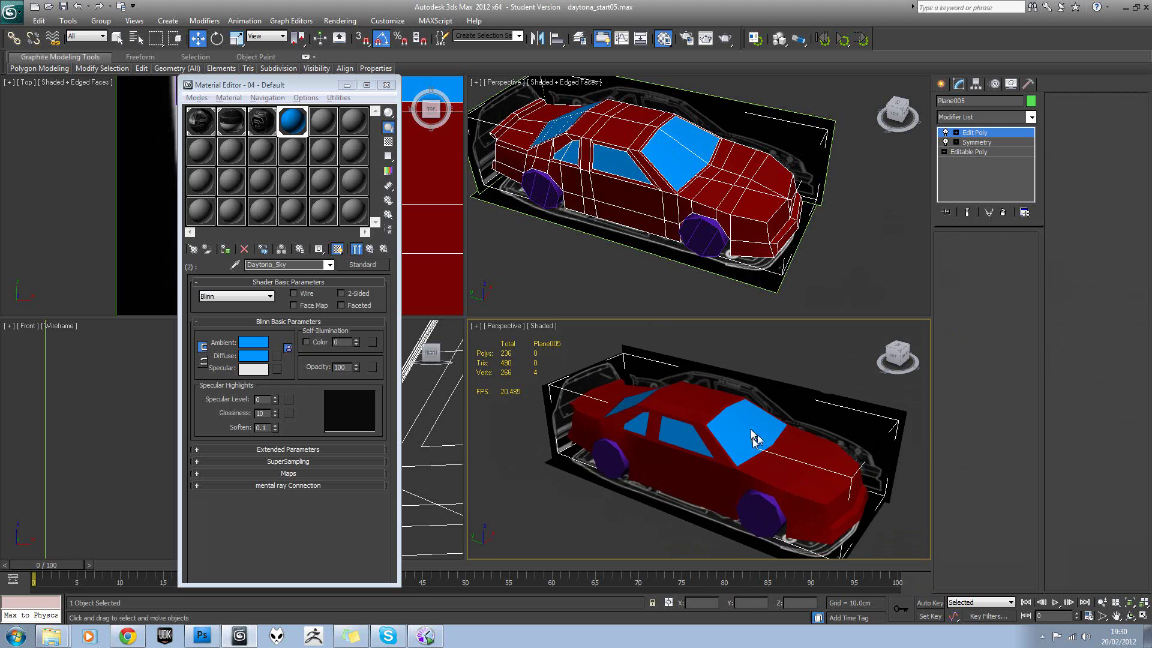